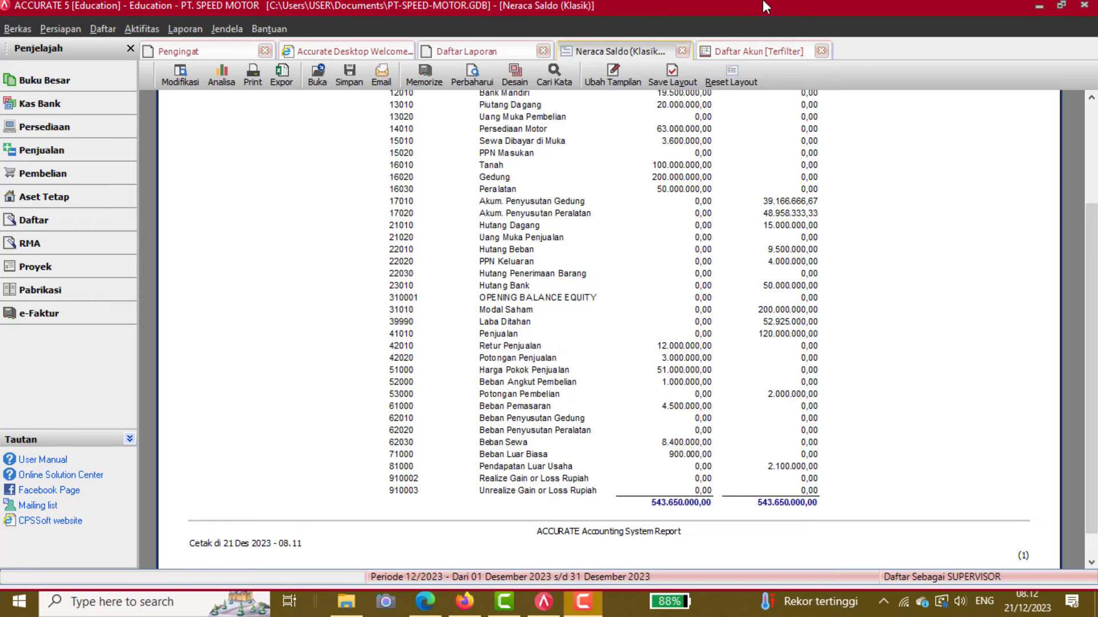
Close the Neraca Saldo report, refresh and close the account list, and close the report list.
{"action": "left_click", "coordinate": [681, 51]}
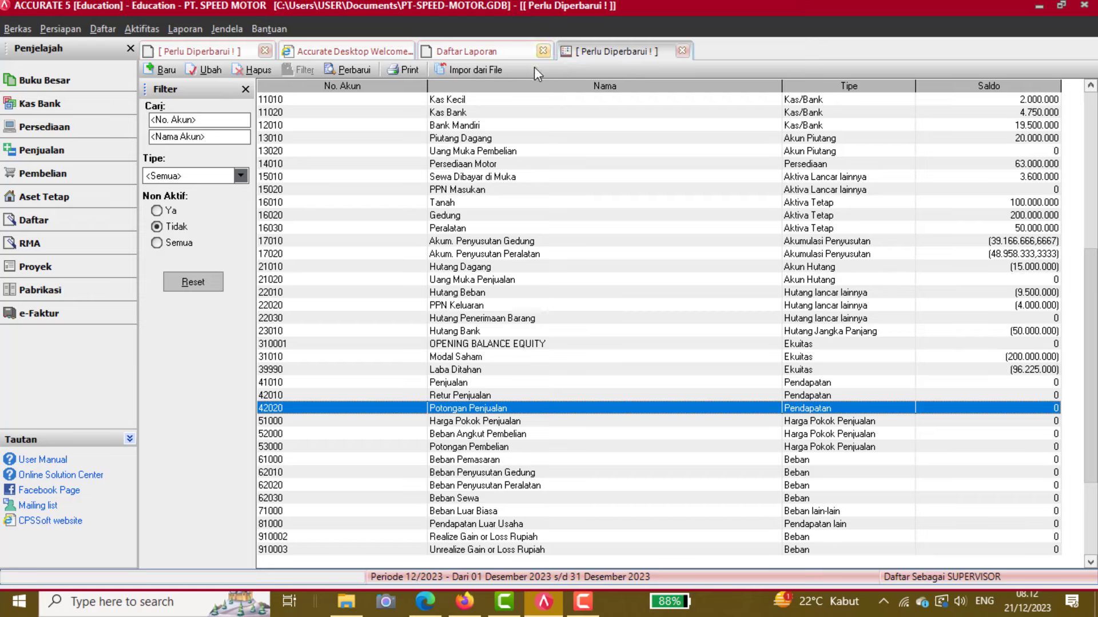
{"action": "left_click", "coordinate": [350, 72]}
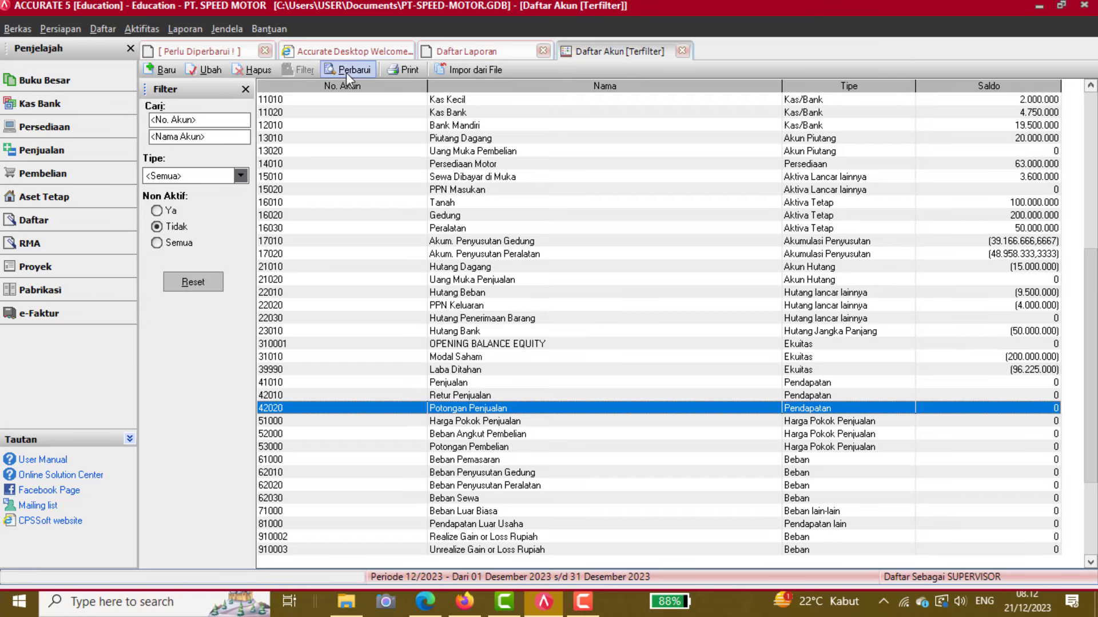
{"action": "left_click", "coordinate": [682, 51]}
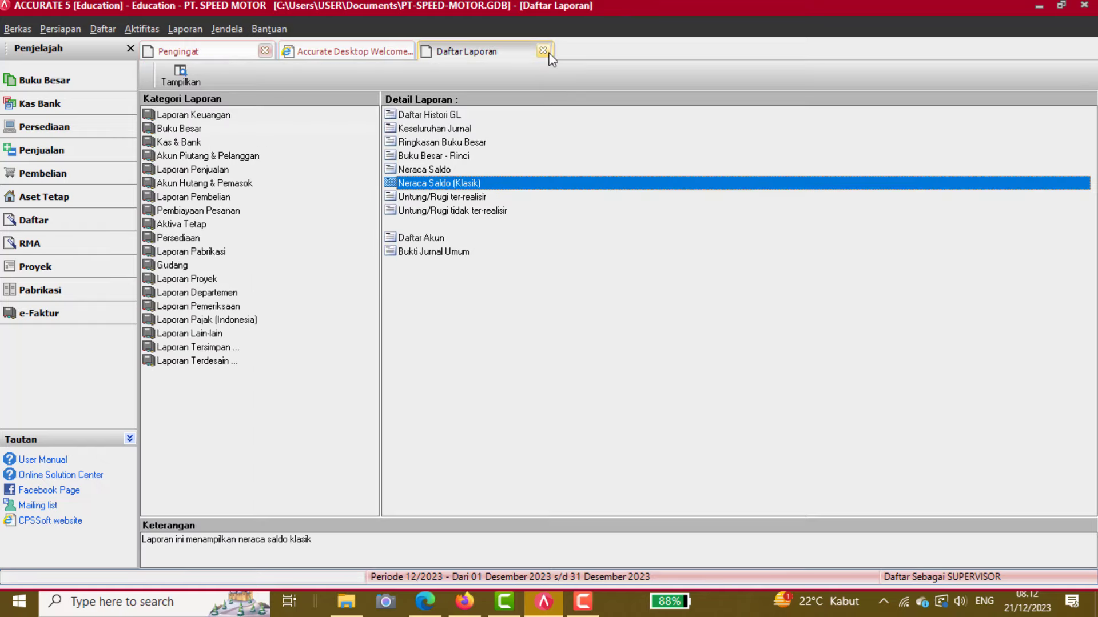
{"action": "left_click", "coordinate": [543, 51]}
Switch to Firefox and review the supplier list and the PT. STERN sales invoice in Soal Latihan Accurate.pdf.
{"action": "key", "text": "alt+Tab"}
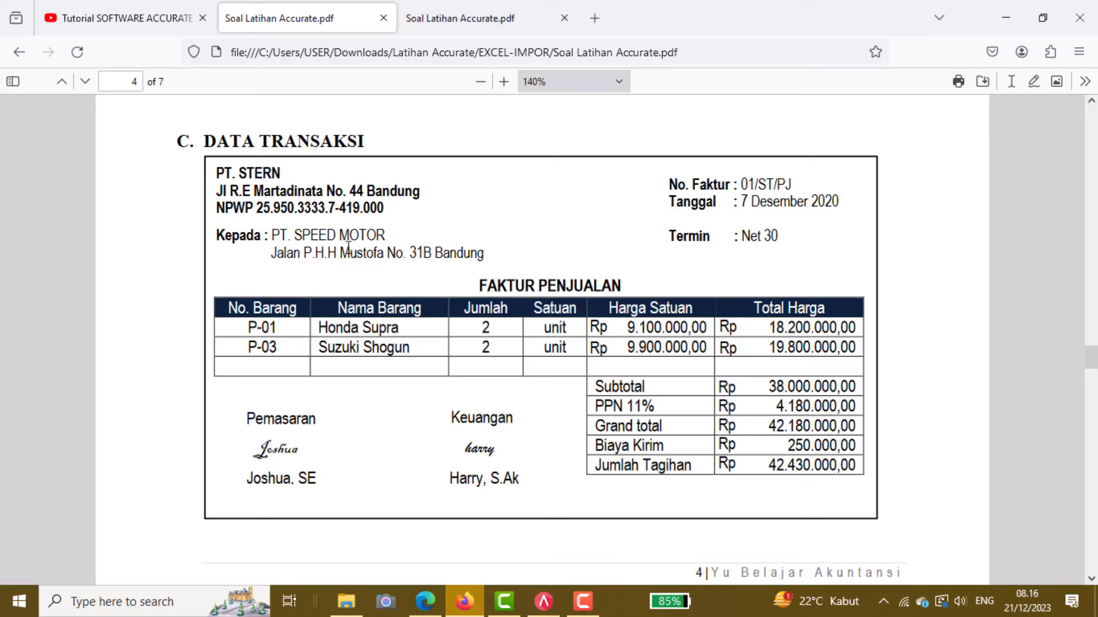
{"action": "left_click", "coordinate": [468, 6]}
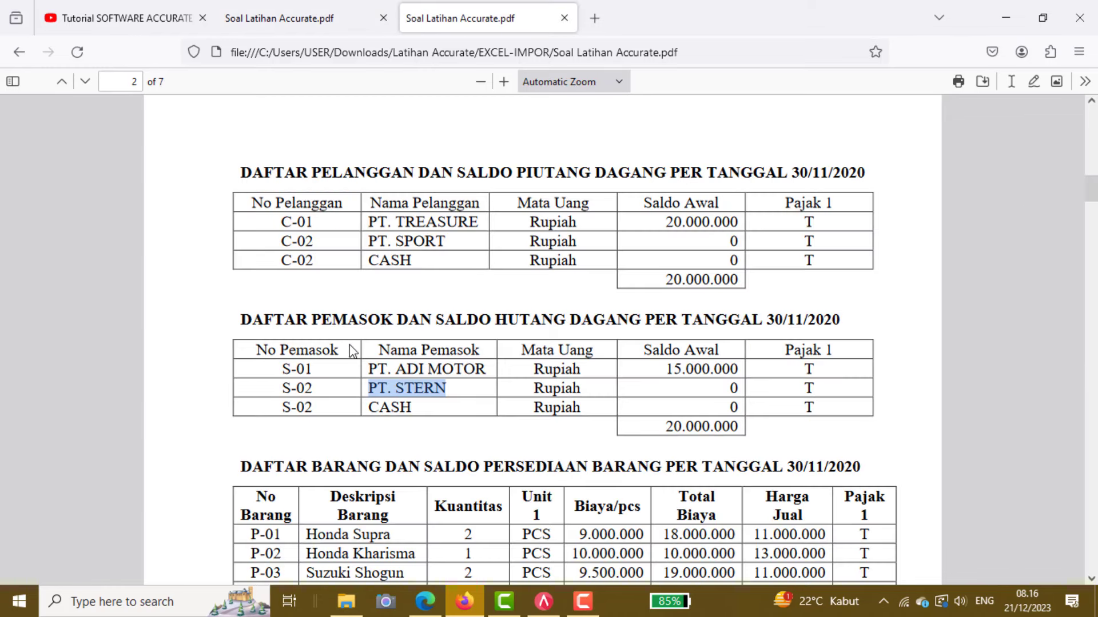
{"action": "left_click", "coordinate": [292, 11]}
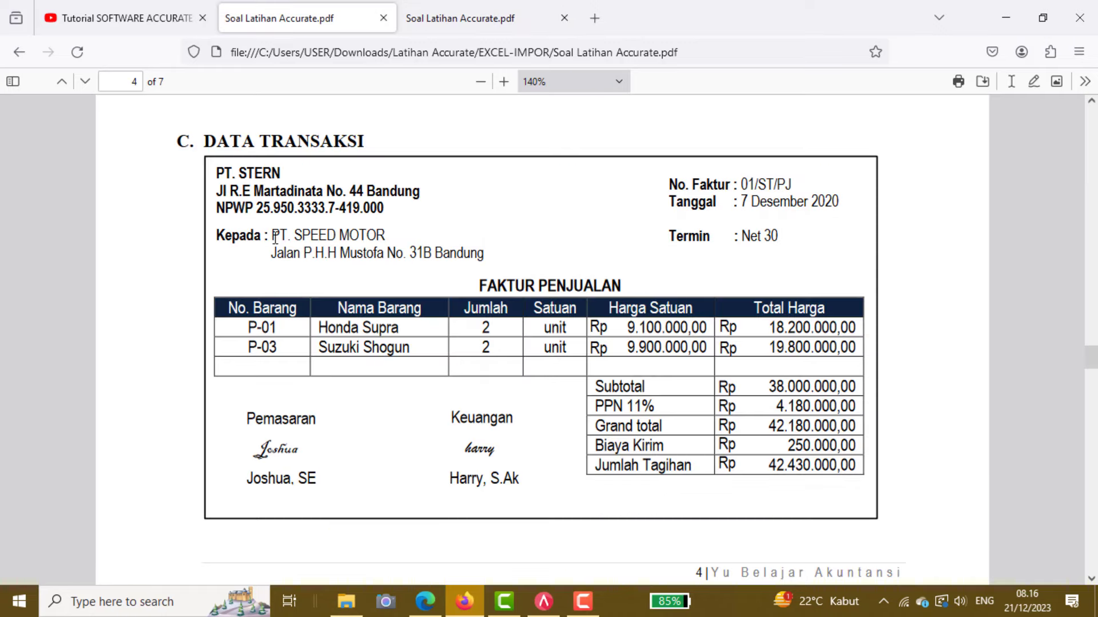
{"action": "triple_click", "coordinate": [282, 238]}
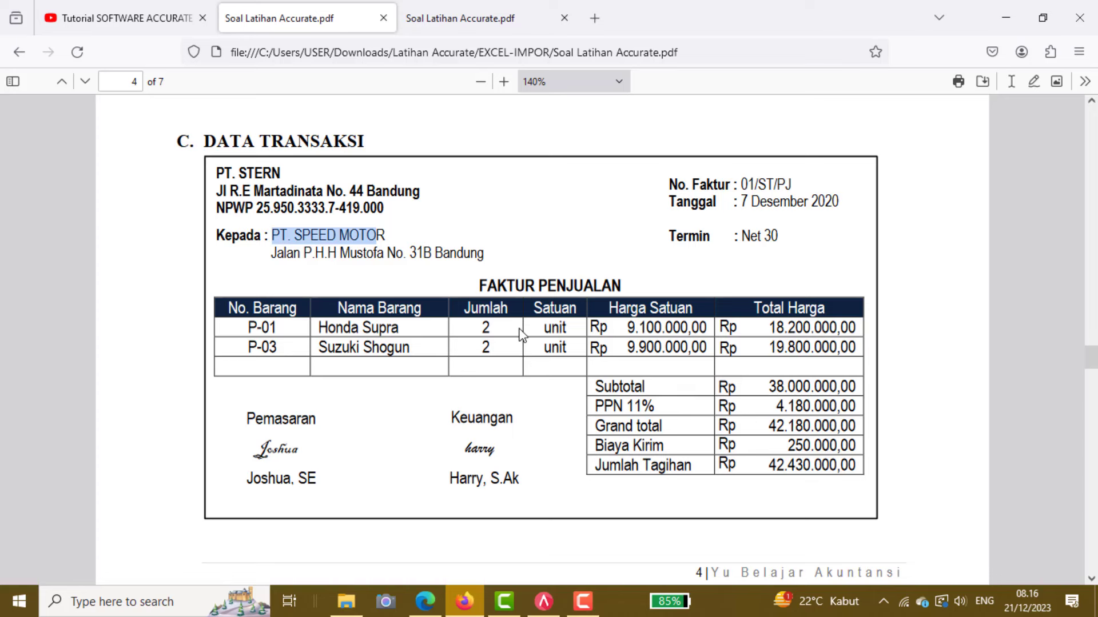
Switch back to ACCURATE and start a new purchase invoice with PT. STERN as the vendor.
{"action": "left_click", "coordinate": [546, 603]}
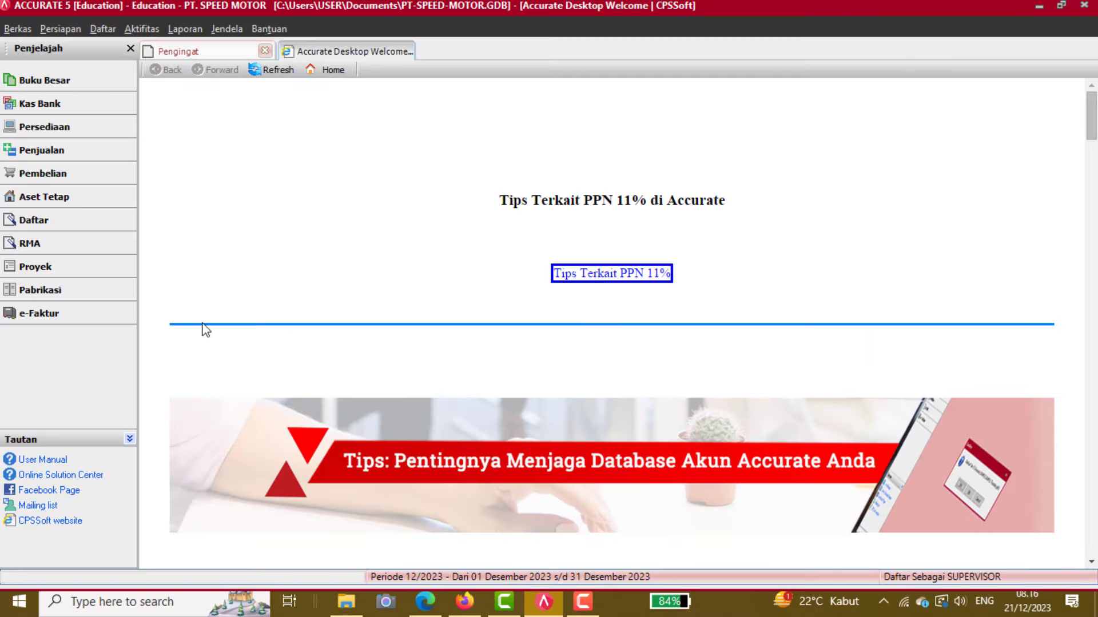
{"action": "left_click", "coordinate": [101, 182]}
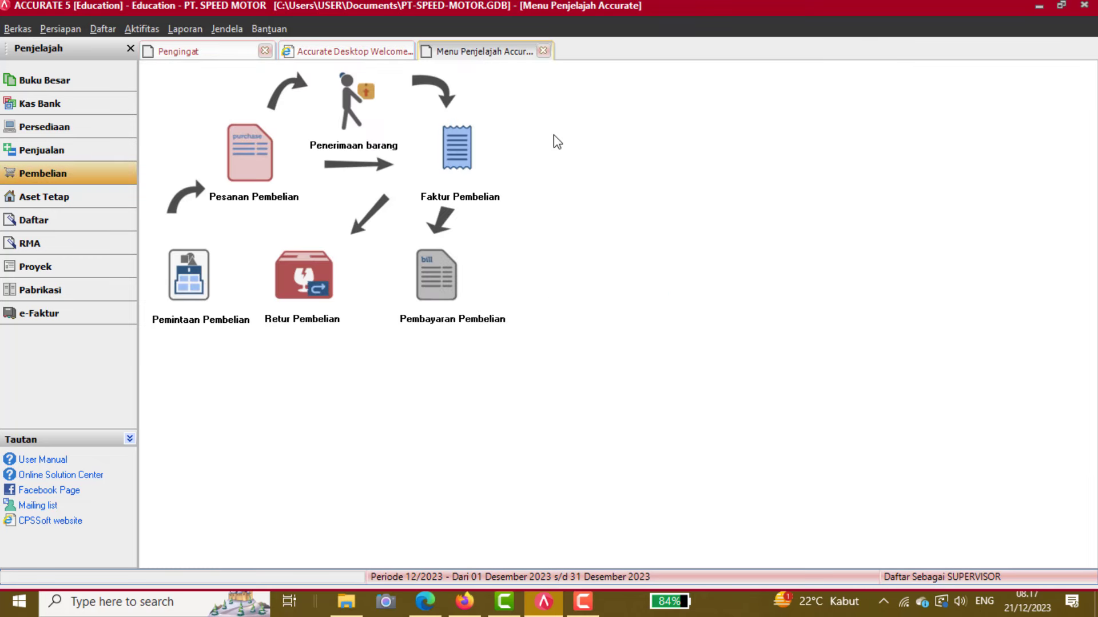
{"action": "left_click", "coordinate": [459, 164]}
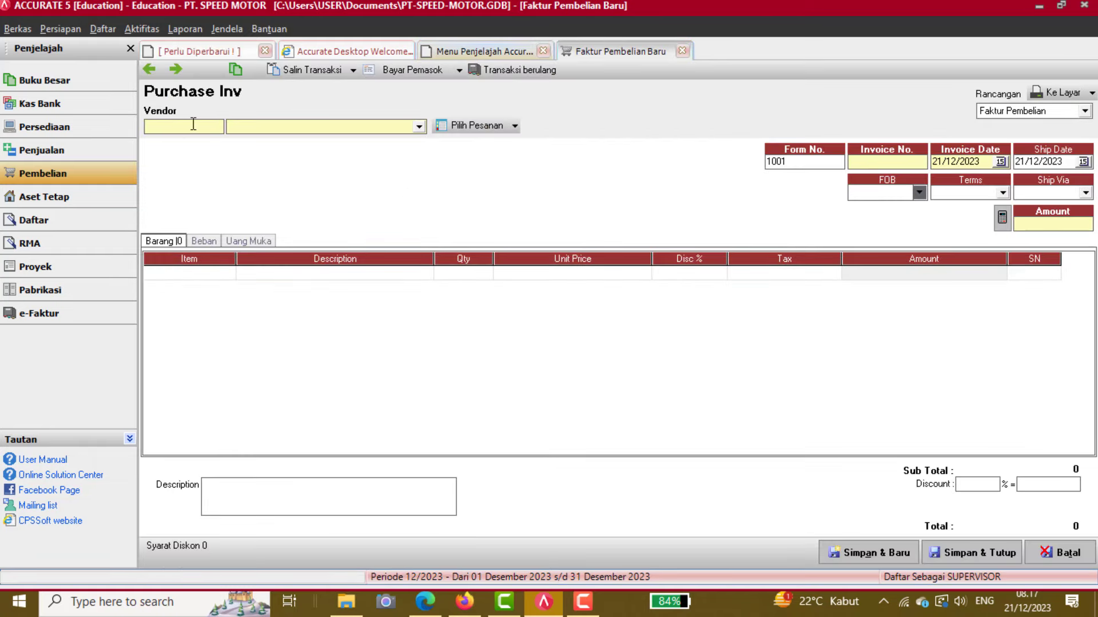
{"action": "left_click", "coordinate": [264, 127]}
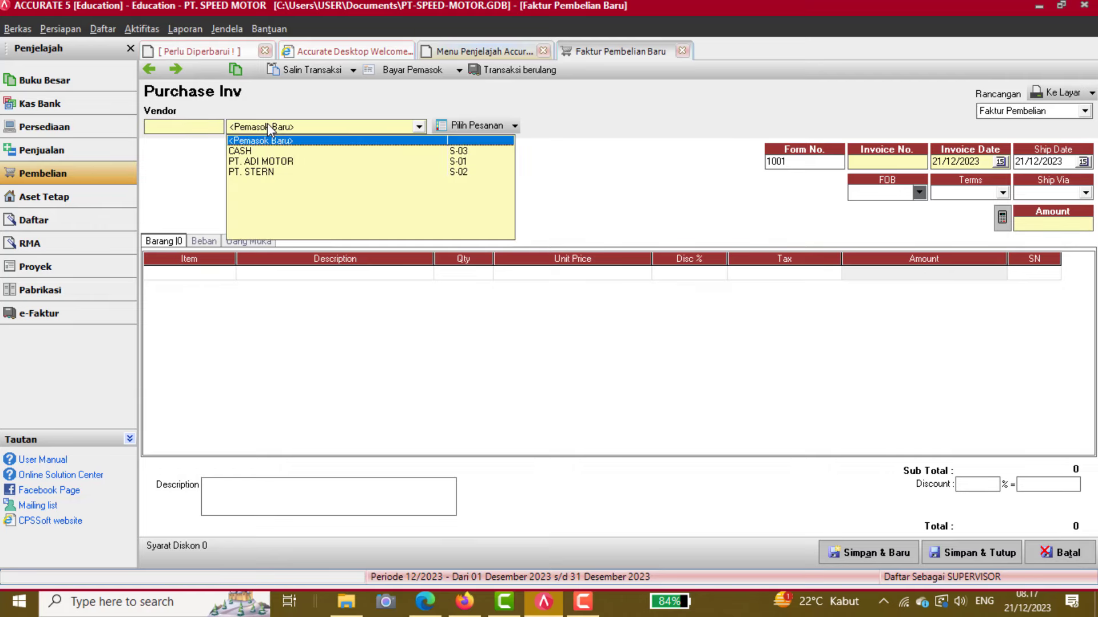
{"action": "left_click", "coordinate": [287, 173]}
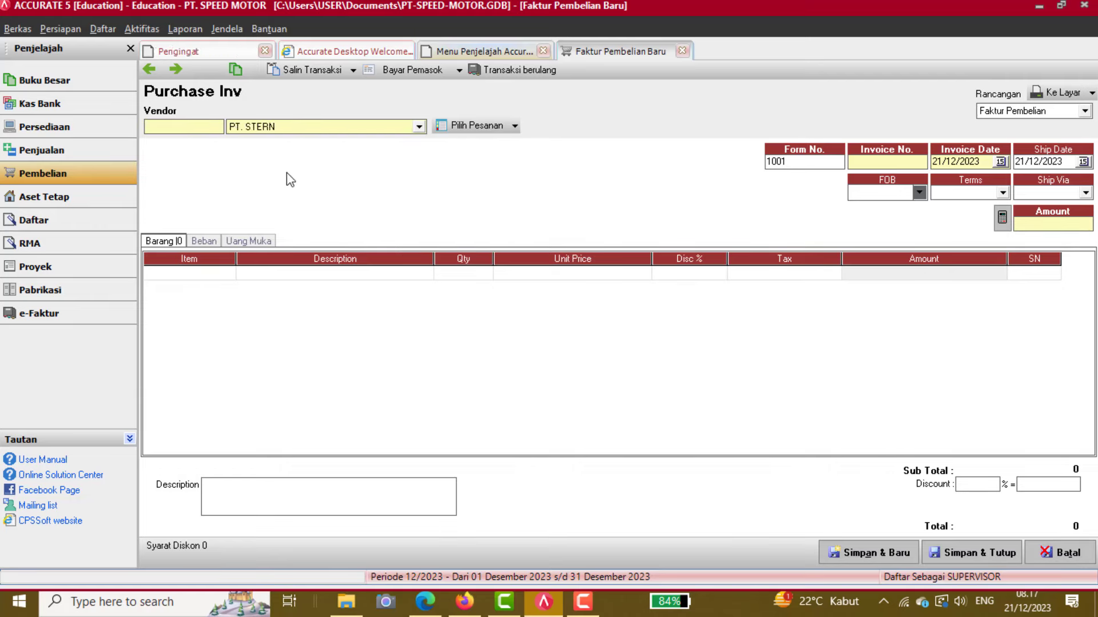
Copy the invoice number 01/ST/PJ from the PDF in Firefox into the purchase invoice's Invoice No. in ACCURATE.
{"action": "left_click", "coordinate": [873, 161]}
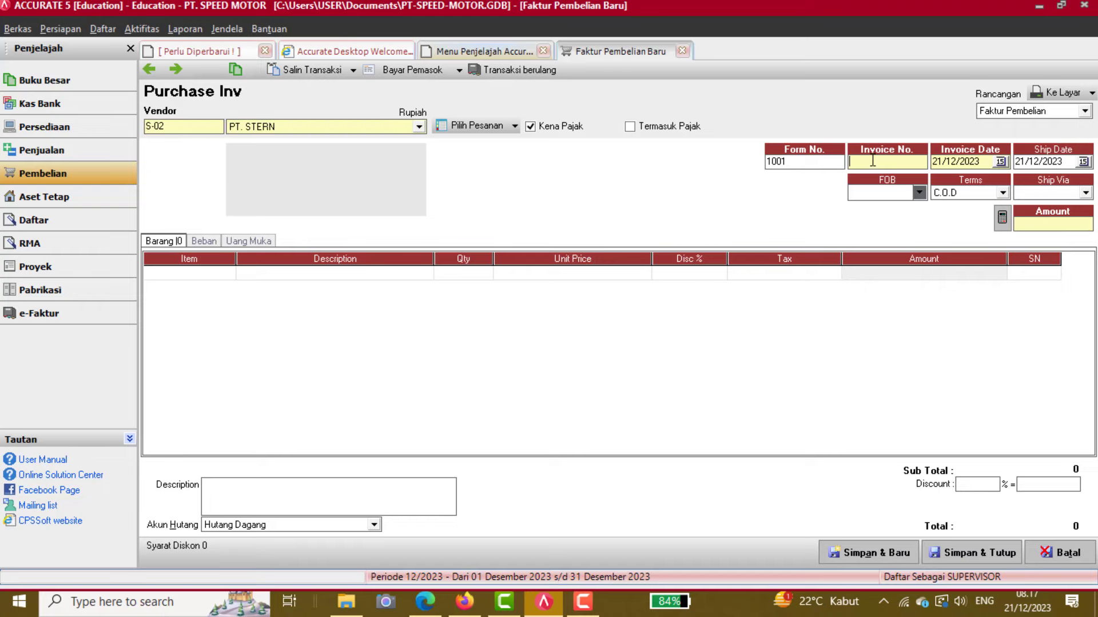
{"action": "left_click", "coordinate": [477, 605]}
{"action": "left_click_drag", "start_coordinate": [740, 184], "coordinate": [792, 186]}
{"action": "key", "text": "ctrl+c"}
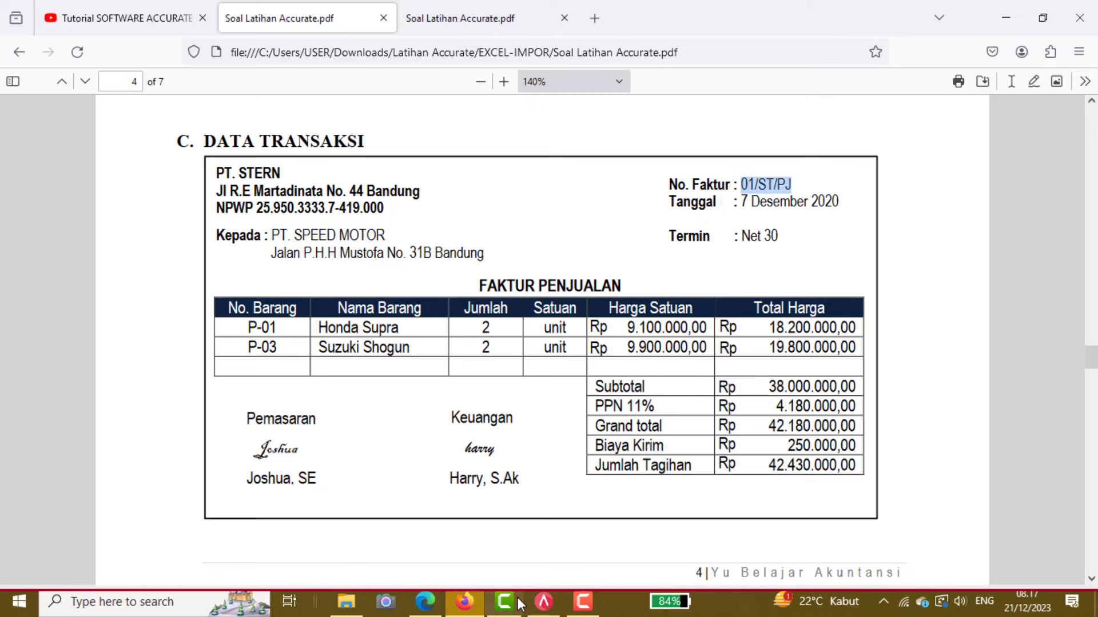
{"action": "left_click", "coordinate": [543, 602]}
{"action": "key", "text": "ctrl+v"}
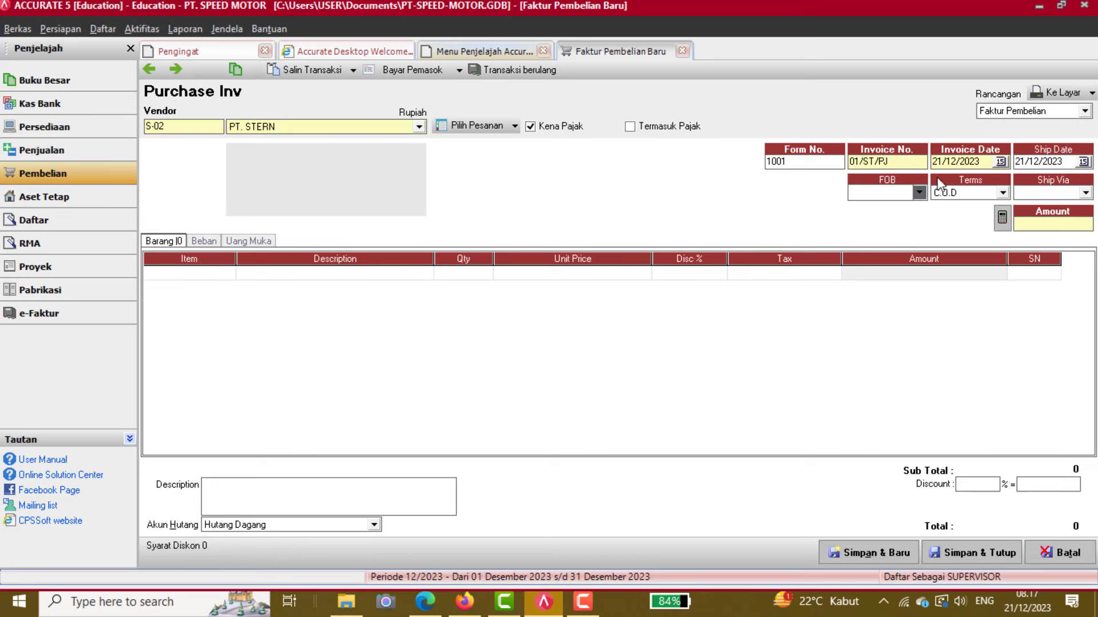
Set both the invoice date and the ship date of the purchase invoice to 07/12/2020.
{"action": "left_click", "coordinate": [936, 163]}
{"action": "type", "text": "01/12/2"}
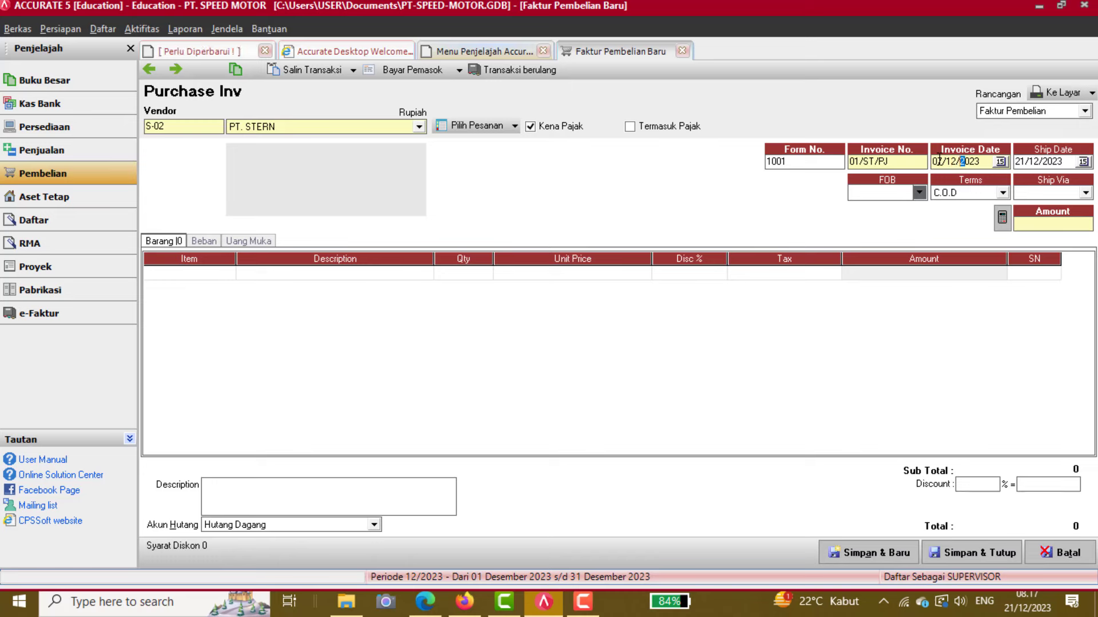
{"action": "type", "text": "0"}
{"action": "key", "text": "Tab"}
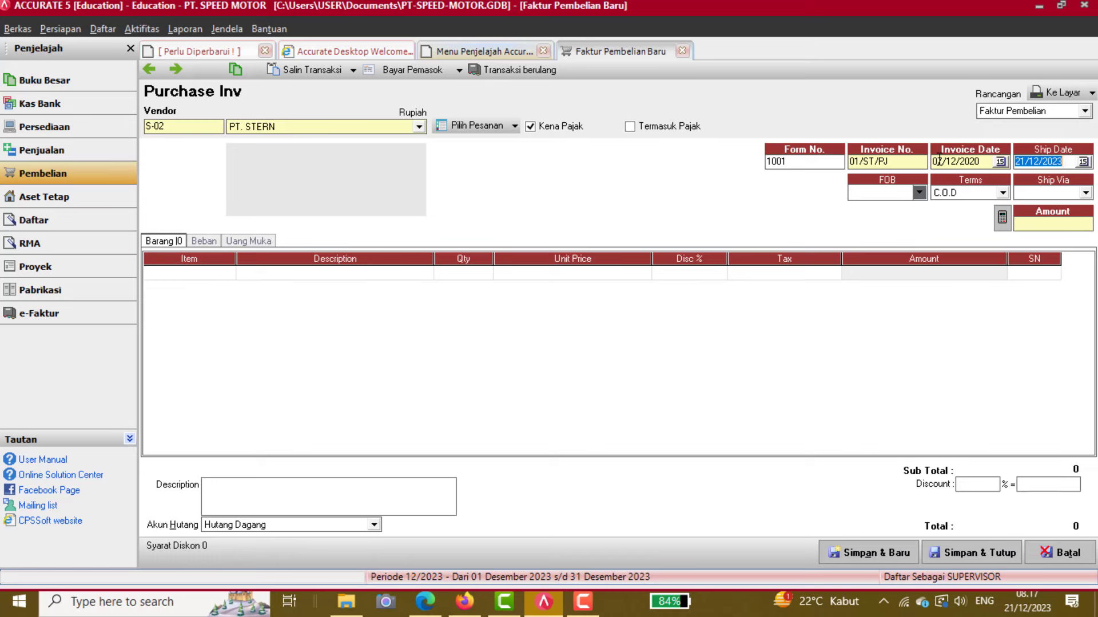
{"action": "type", "text": "07/12/2020"}
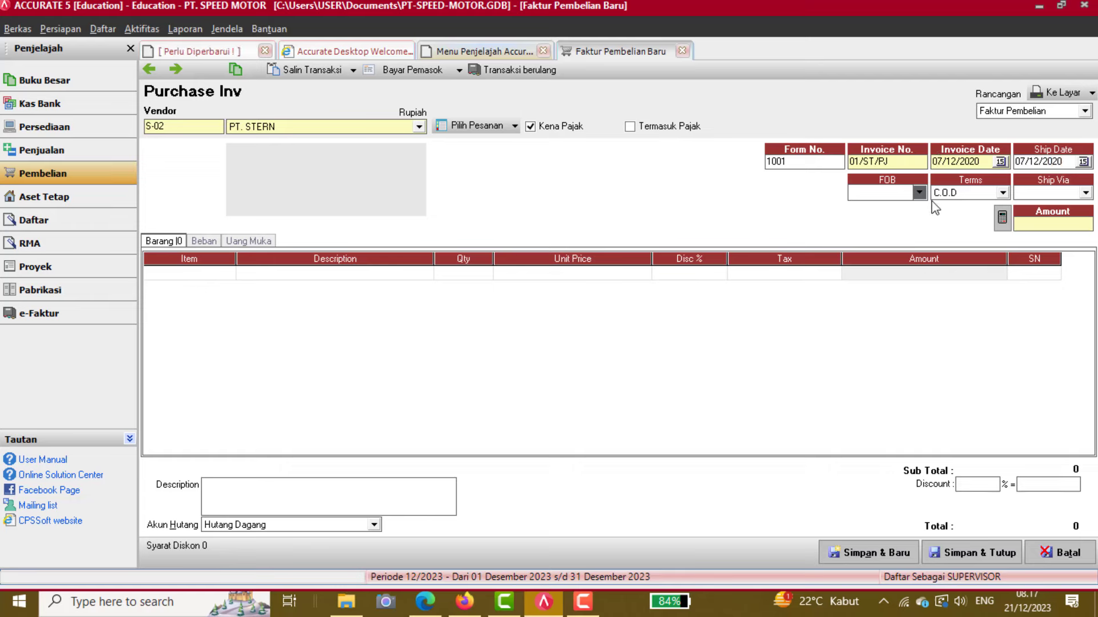
Set the purchase invoice's terms to Net 30 and its shipping method to TIKI.
{"action": "left_click", "coordinate": [949, 194]}
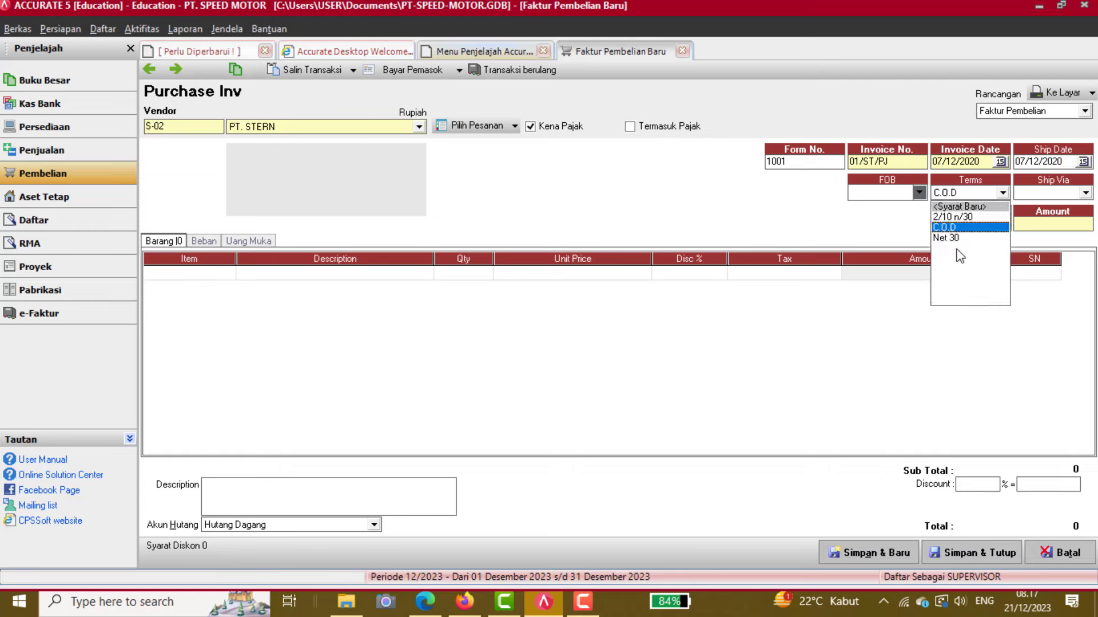
{"action": "left_click", "coordinate": [970, 238]}
{"action": "left_click", "coordinate": [1034, 195]}
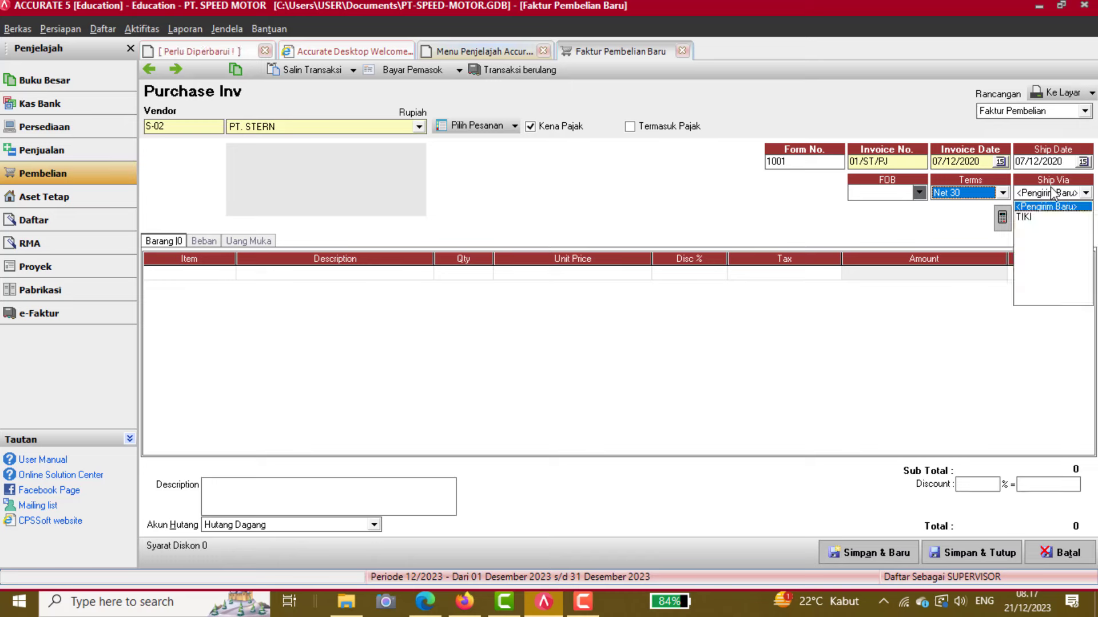
{"action": "left_click", "coordinate": [1033, 207]}
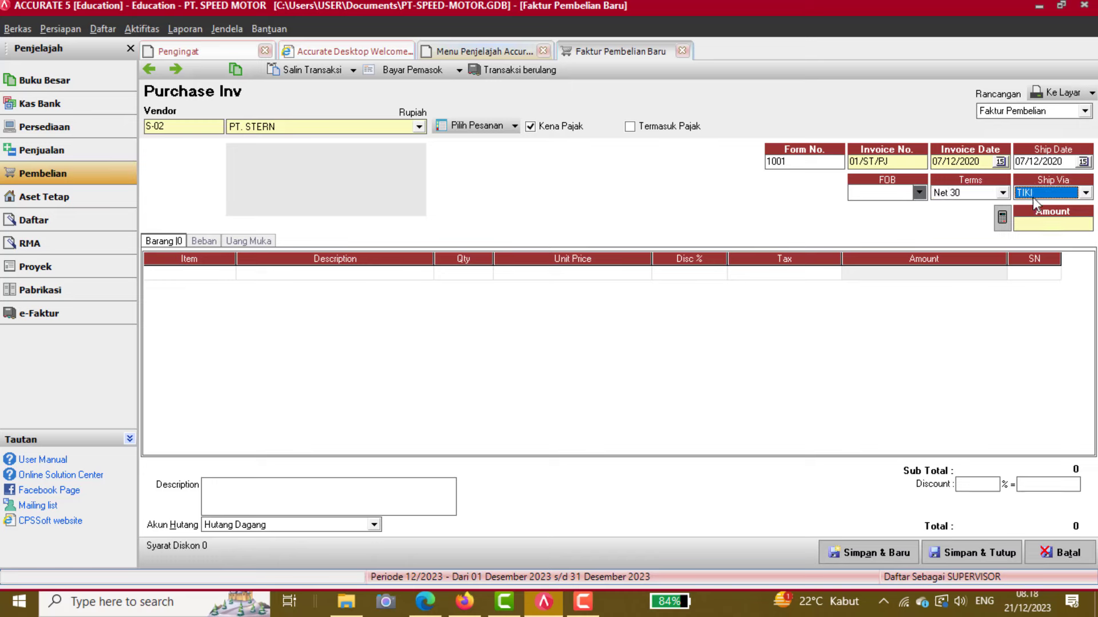
Check the item codes, quantities and unit prices of the PT. STERN invoice in the Firefox PDF.
{"action": "left_click", "coordinate": [191, 274]}
{"action": "left_click", "coordinate": [464, 601]}
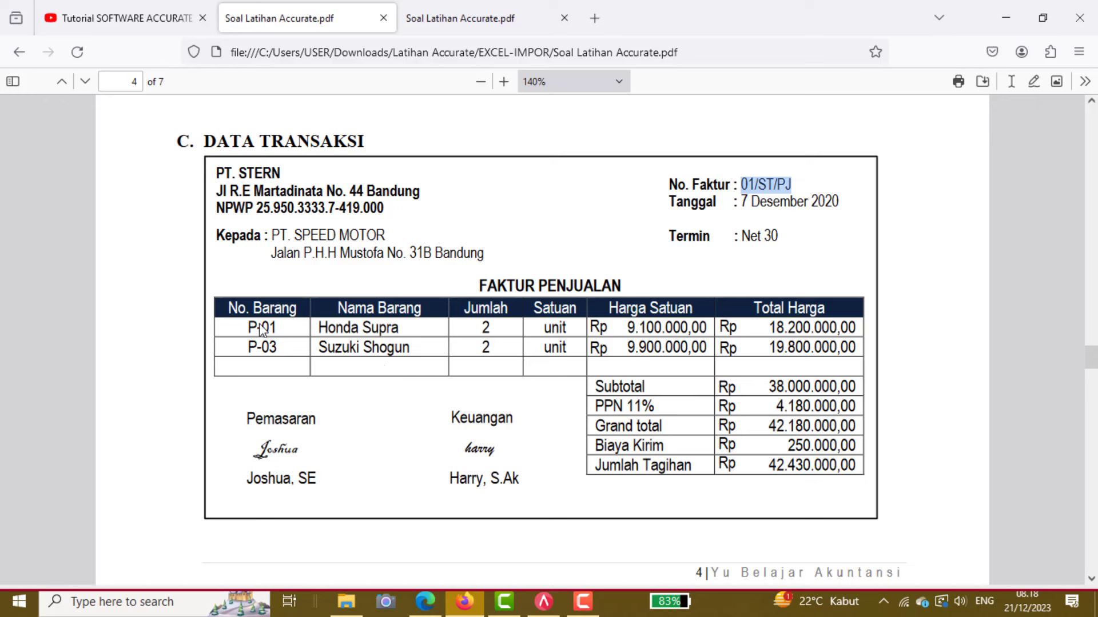
{"action": "left_click_drag", "start_coordinate": [247, 327], "coordinate": [278, 327]}
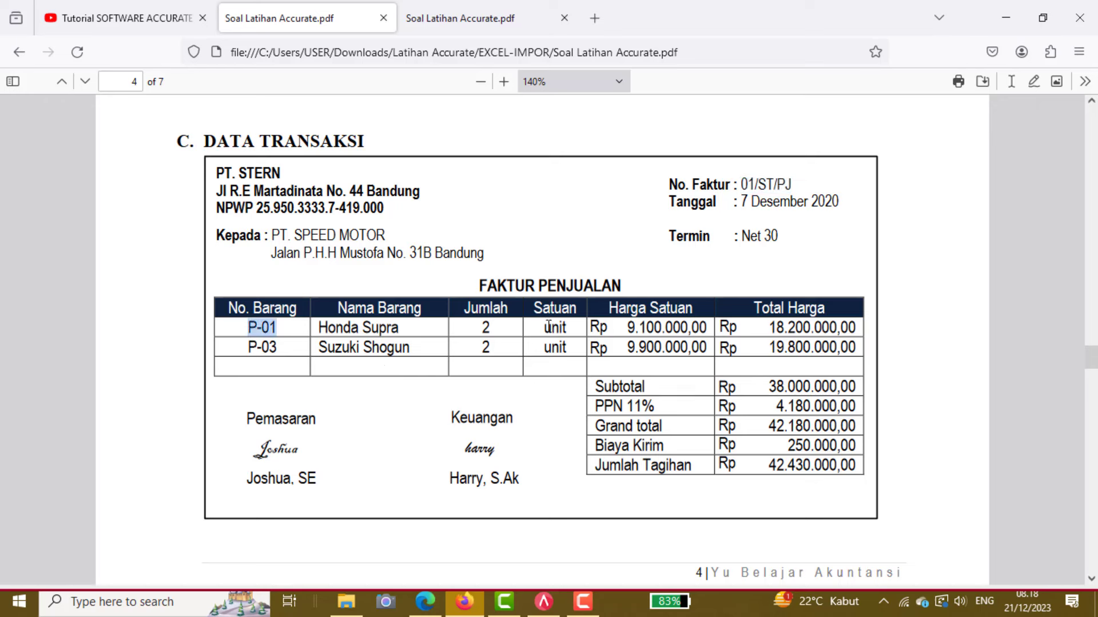
{"action": "left_click_drag", "start_coordinate": [633, 327], "coordinate": [683, 347]}
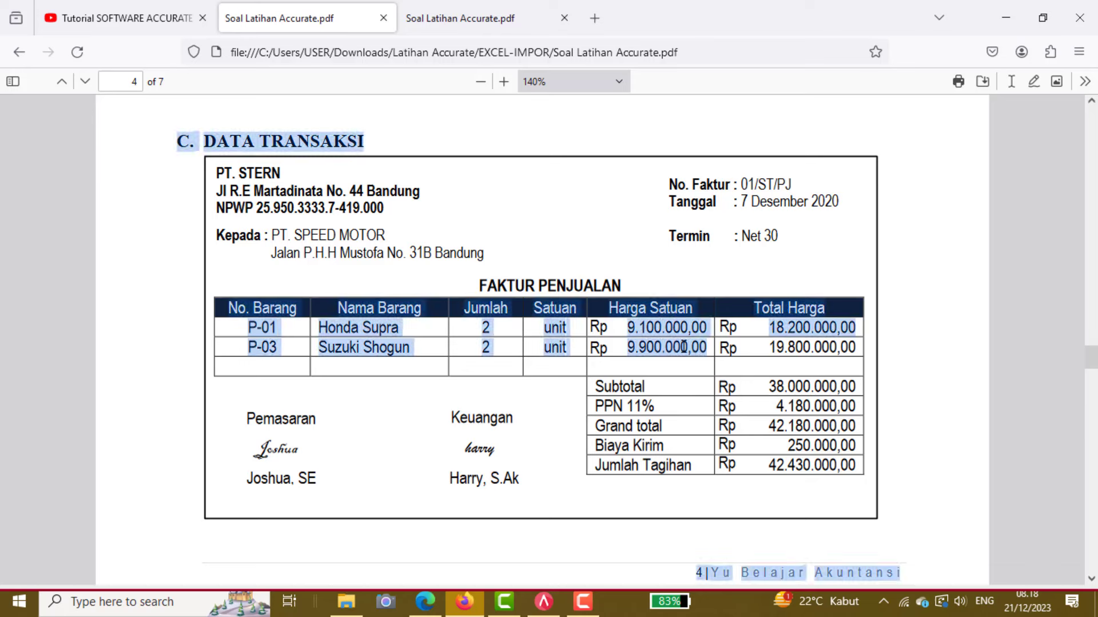
Return to ACCURATE and add item P-01 Honda Supra with quantity 2 and unit price Rp 9.100.000.
{"action": "left_click", "coordinate": [544, 602]}
{"action": "left_click", "coordinate": [228, 274]}
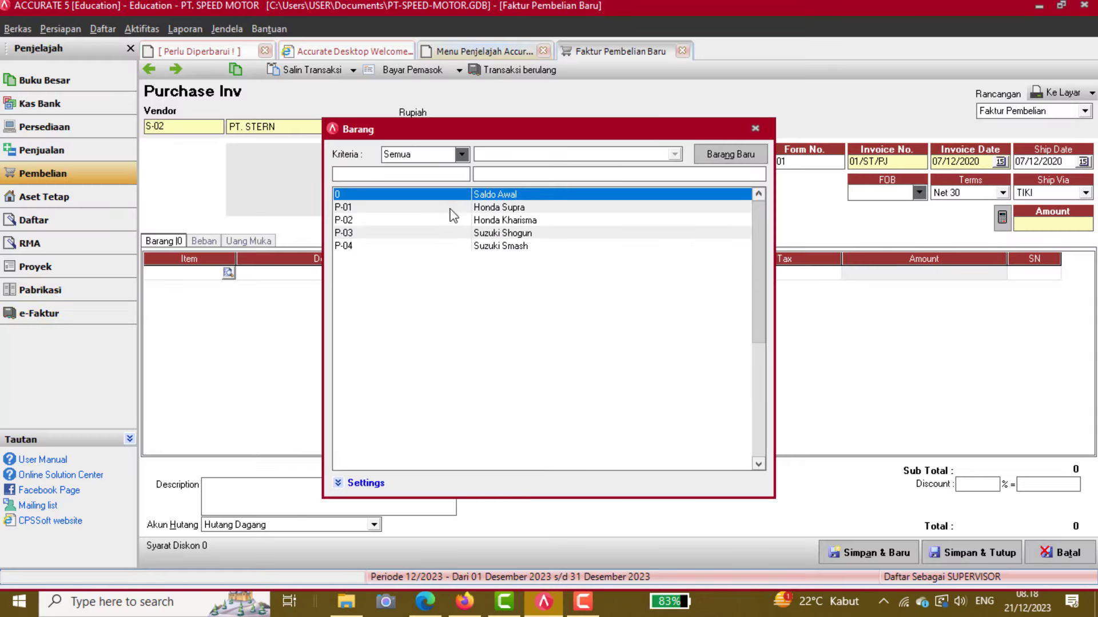
{"action": "double_click", "coordinate": [456, 209]}
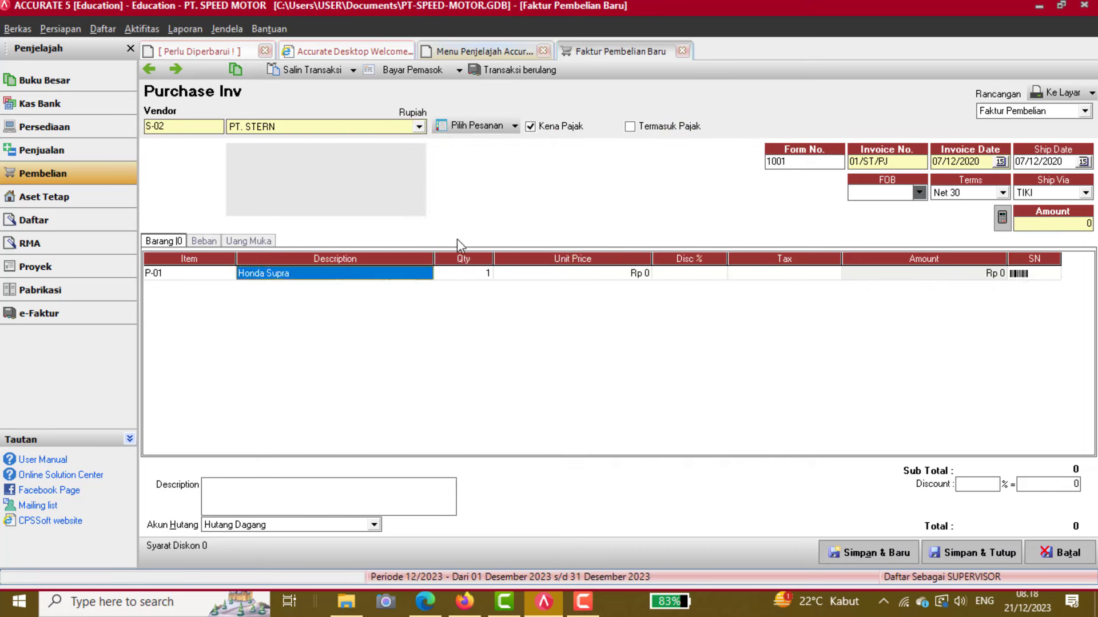
{"action": "left_click", "coordinate": [482, 275]}
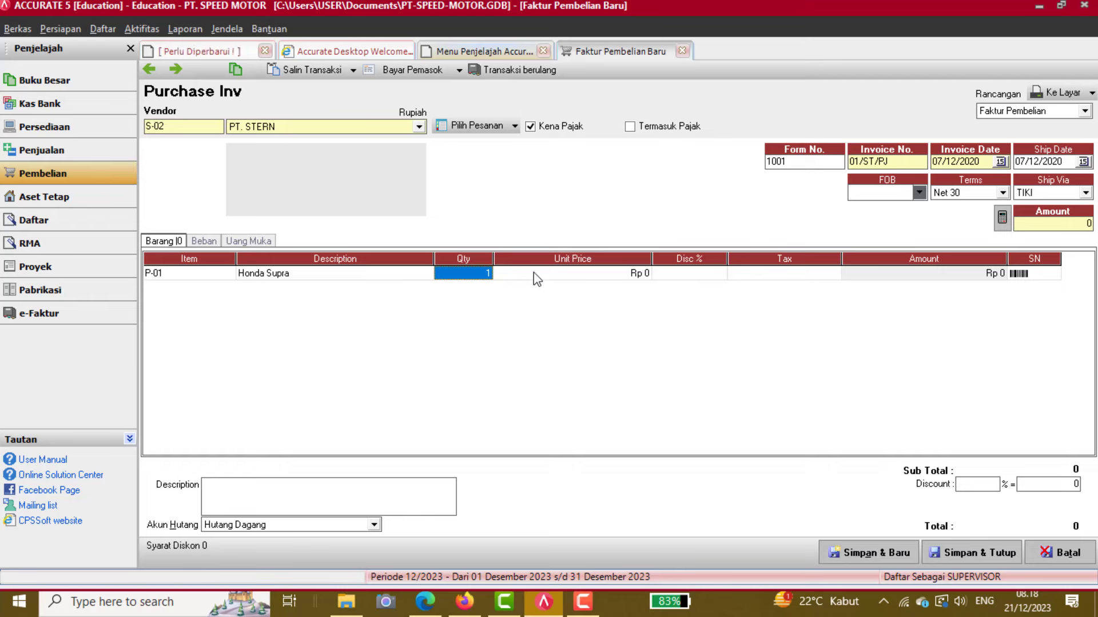
{"action": "type", "text": "2"}
{"action": "left_click", "coordinate": [558, 275]}
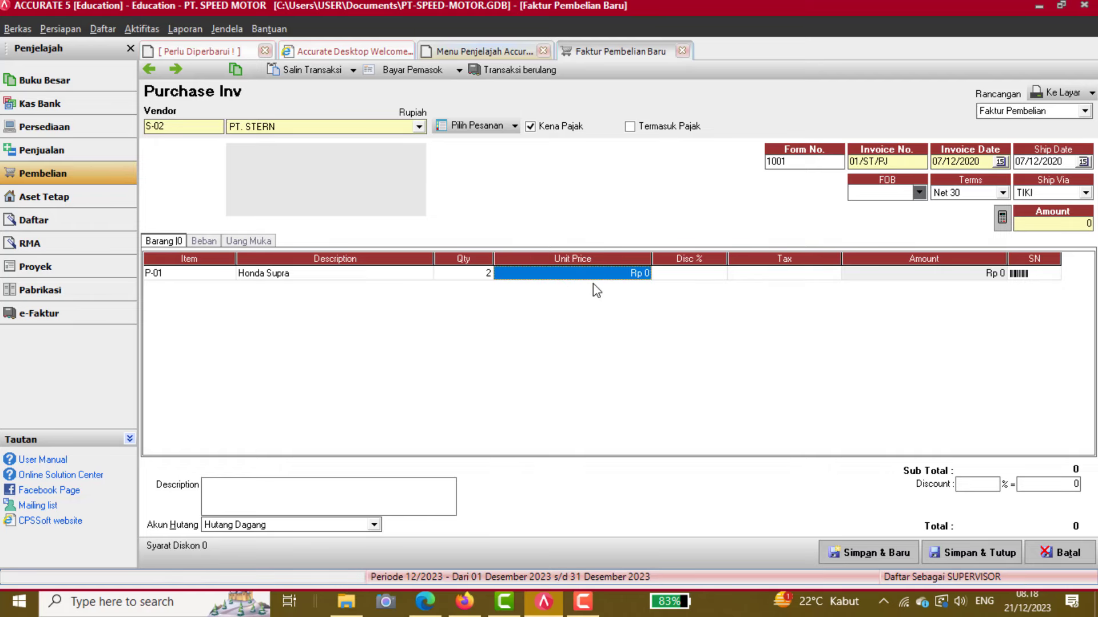
{"action": "type", "text": "9"}
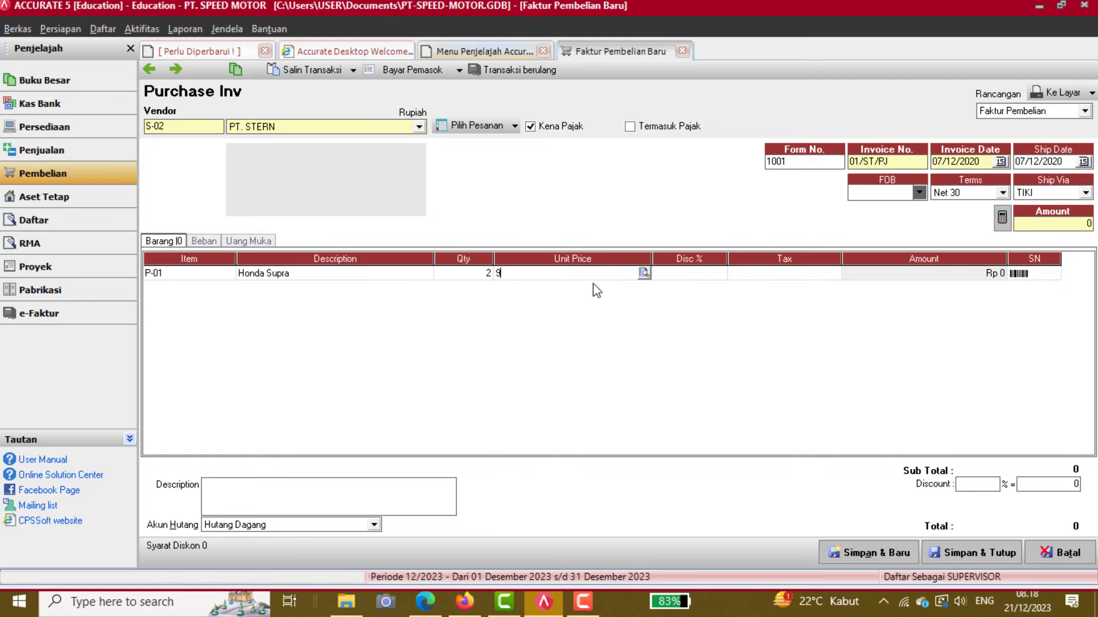
{"action": "type", "text": ".100.000"}
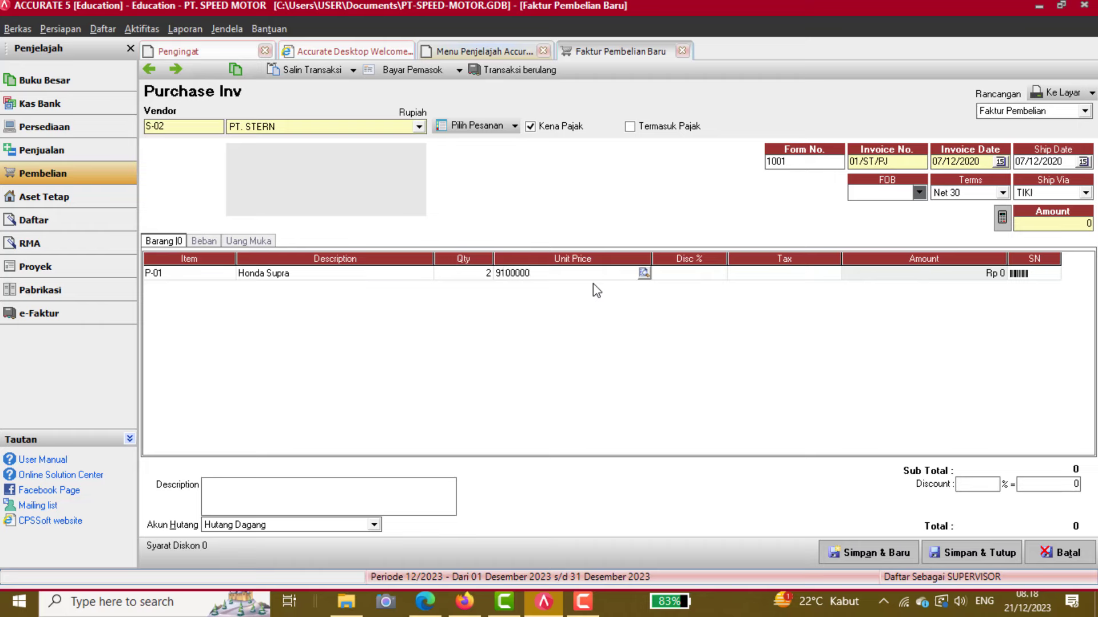
{"action": "key", "text": "Tab"}
{"action": "key", "text": "Tab"}
{"action": "key", "text": "Tab"}
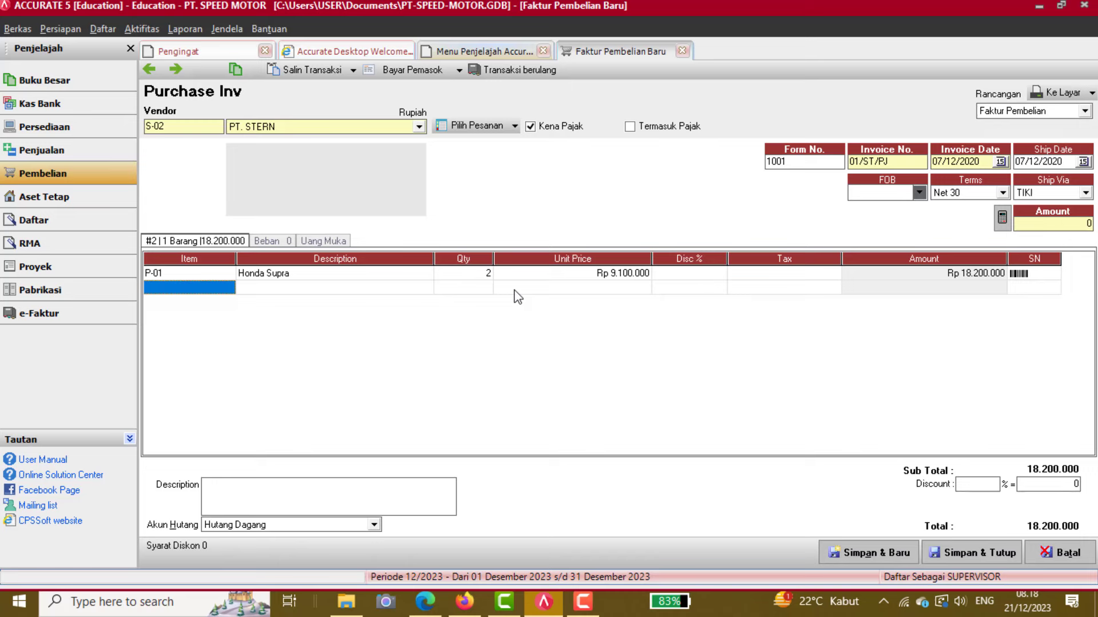
Add item P-03 Suzuki Shogun to the purchase invoice with quantity 2 and unit price Rp 9.900.000.
{"action": "left_click", "coordinate": [220, 286]}
{"action": "left_click", "coordinate": [228, 286]}
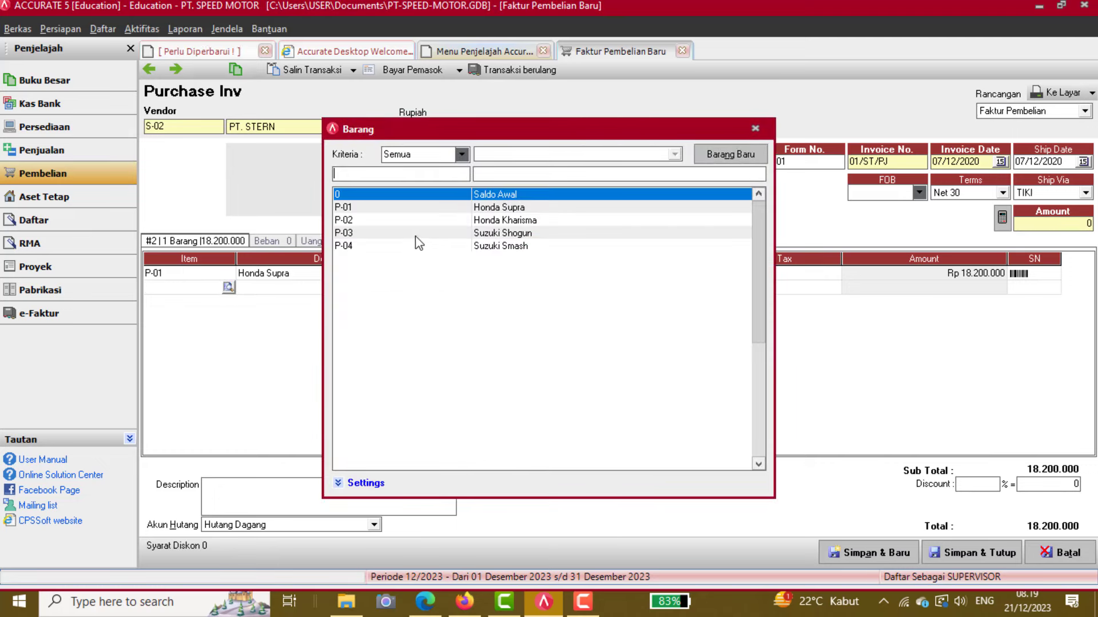
{"action": "double_click", "coordinate": [423, 233]}
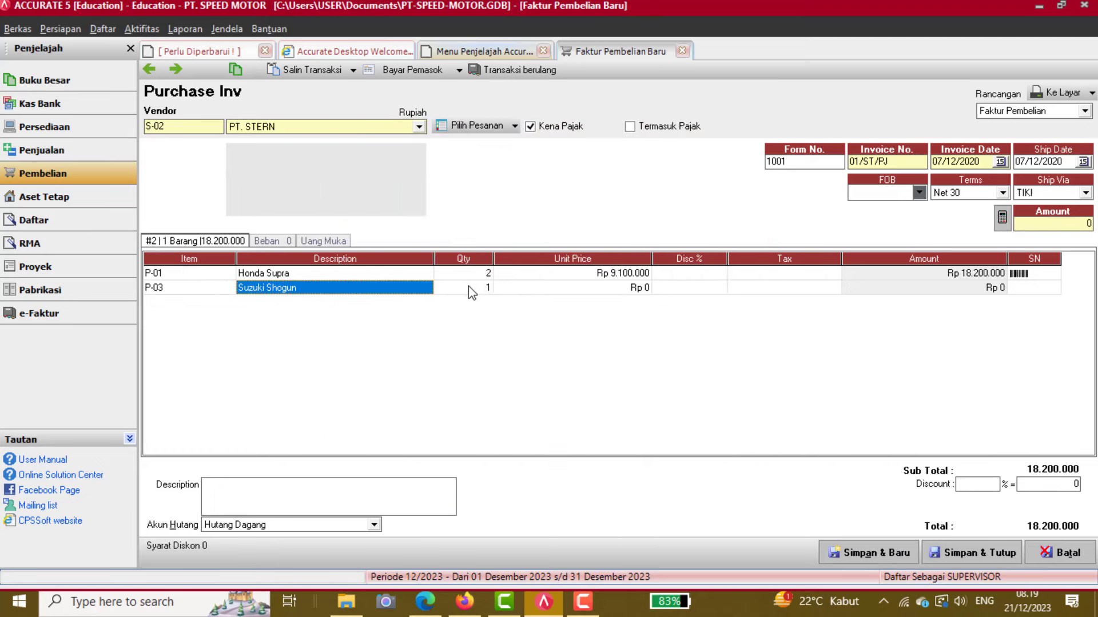
{"action": "left_click", "coordinate": [477, 289]}
{"action": "type", "text": "2"}
{"action": "key", "text": "Tab"}
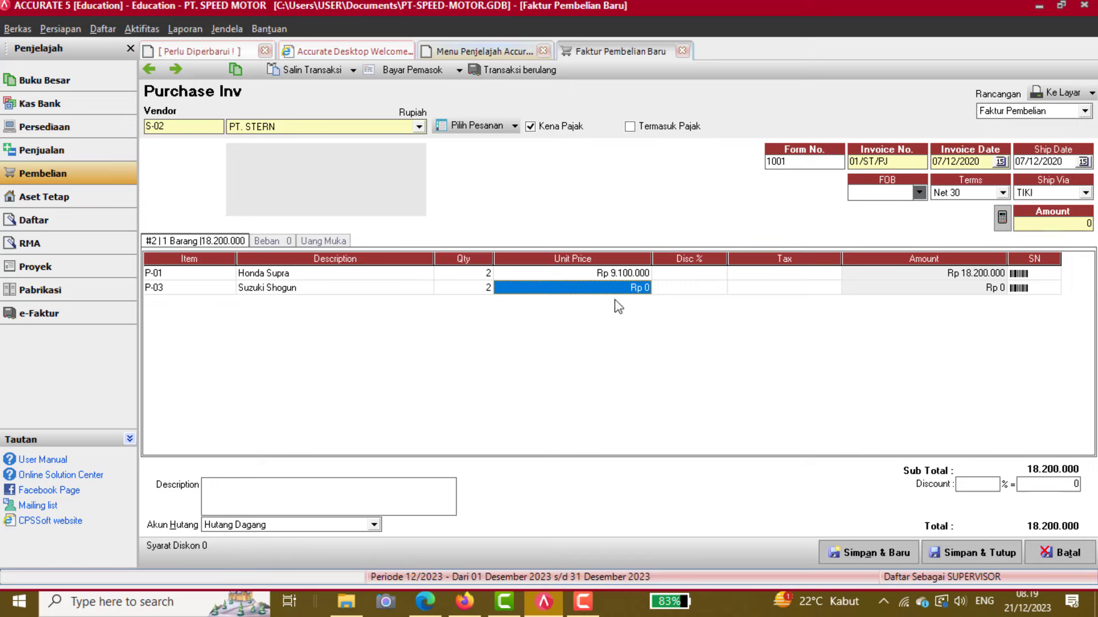
{"action": "type", "text": "9.900.000"}
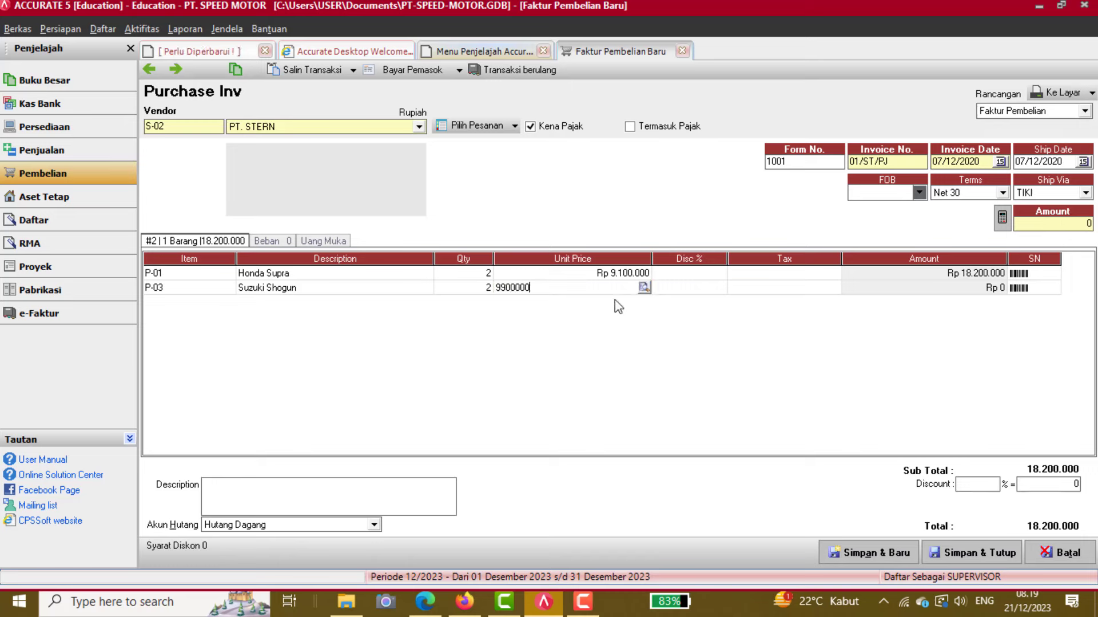
{"action": "key", "text": "Tab"}
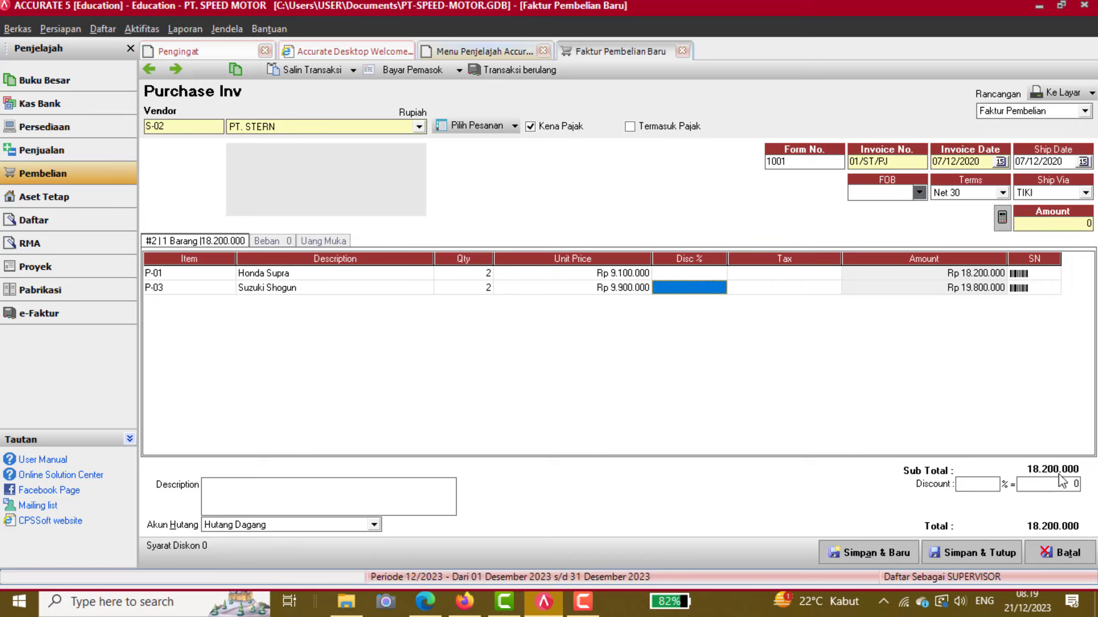
{"action": "key", "text": "Tab"}
{"action": "key", "text": "Tab"}
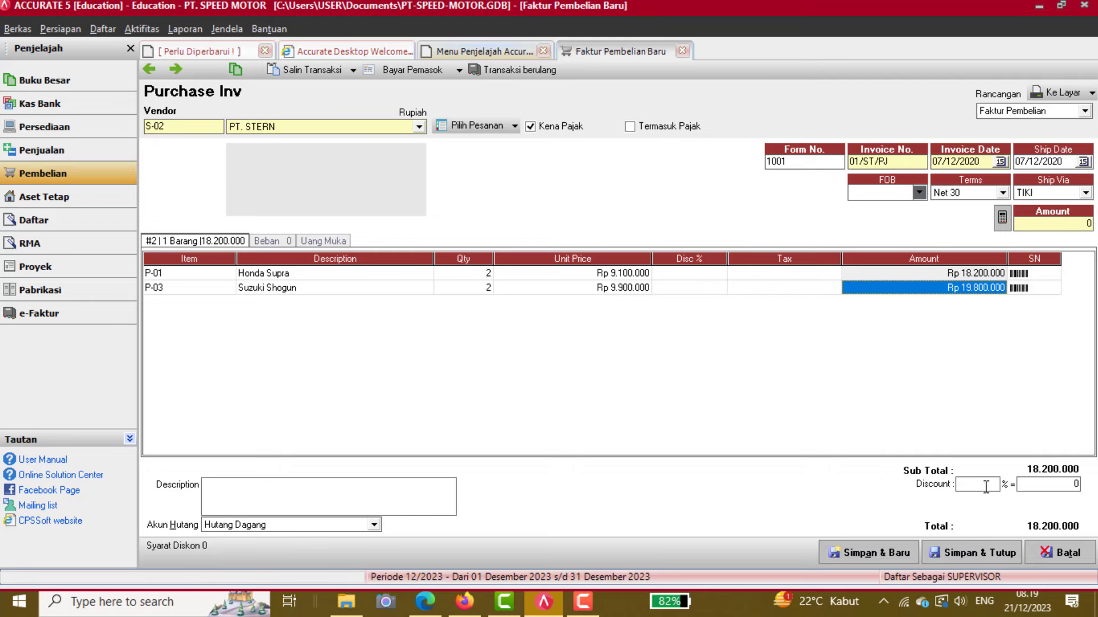
{"action": "left_click", "coordinate": [893, 272]}
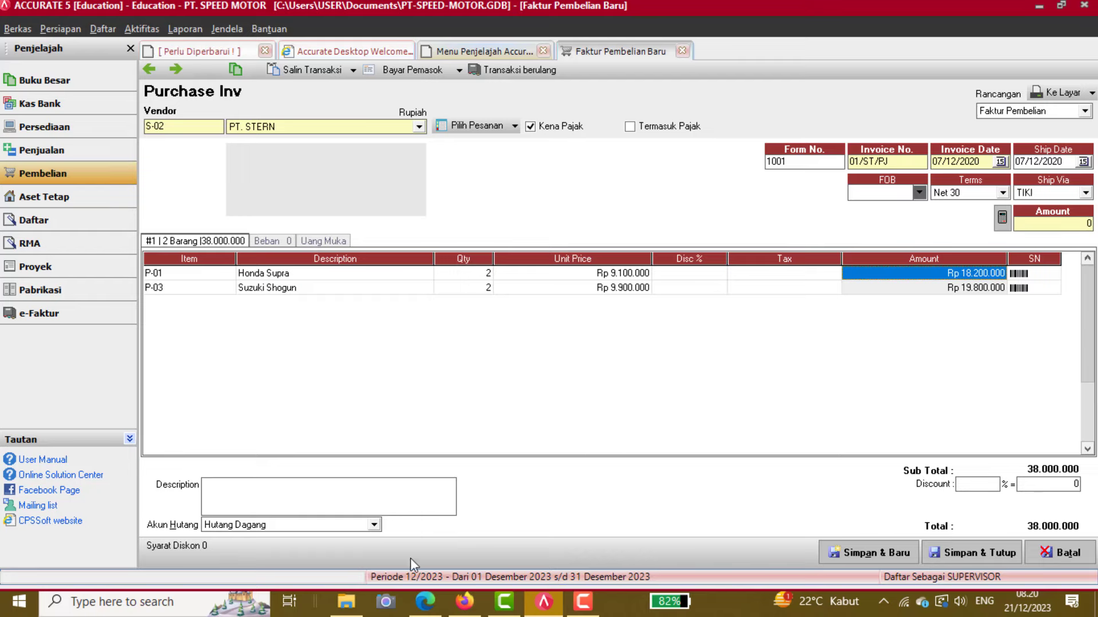
Check the PPN on the PT. STERN invoice in the Firefox PDF, then apply tax code T to both item lines in ACCURATE.
{"action": "left_click", "coordinate": [464, 601]}
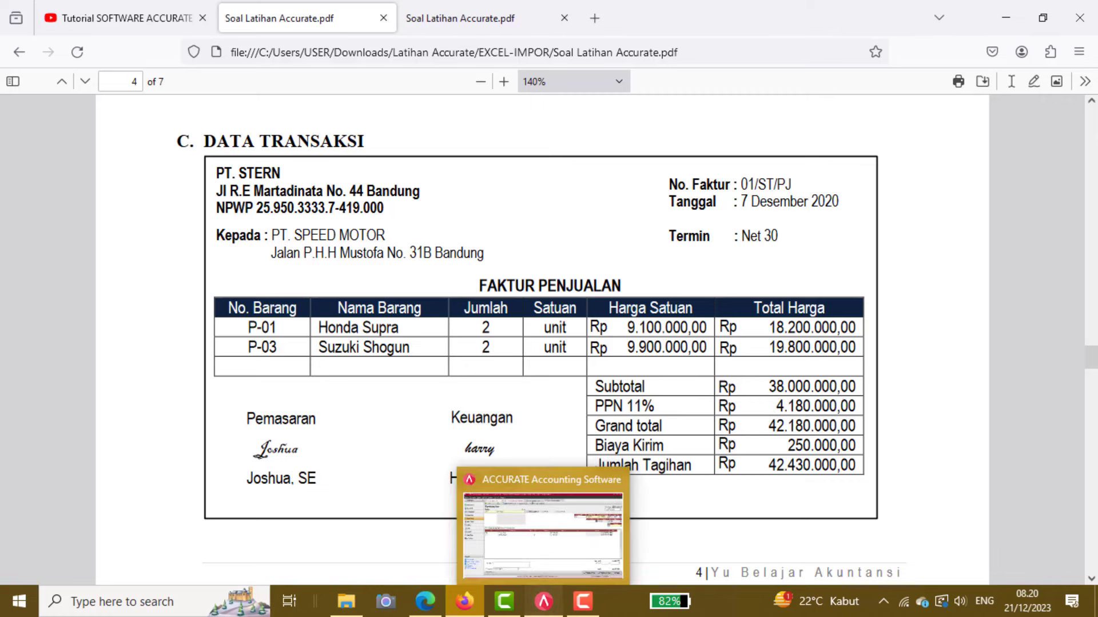
{"action": "left_click", "coordinate": [544, 601]}
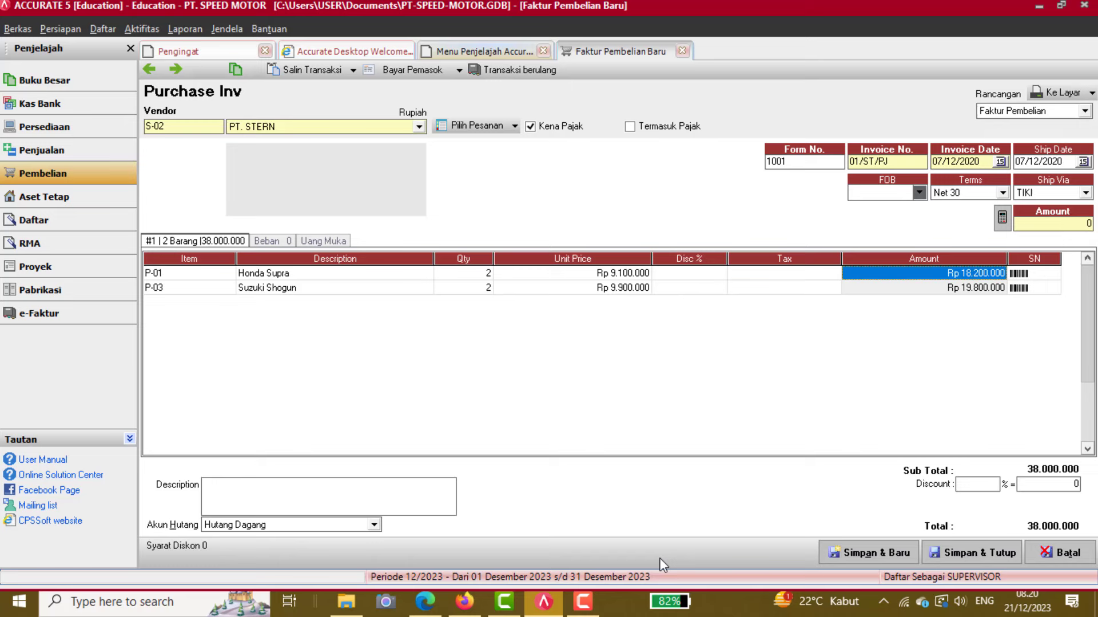
{"action": "left_click", "coordinate": [786, 277]}
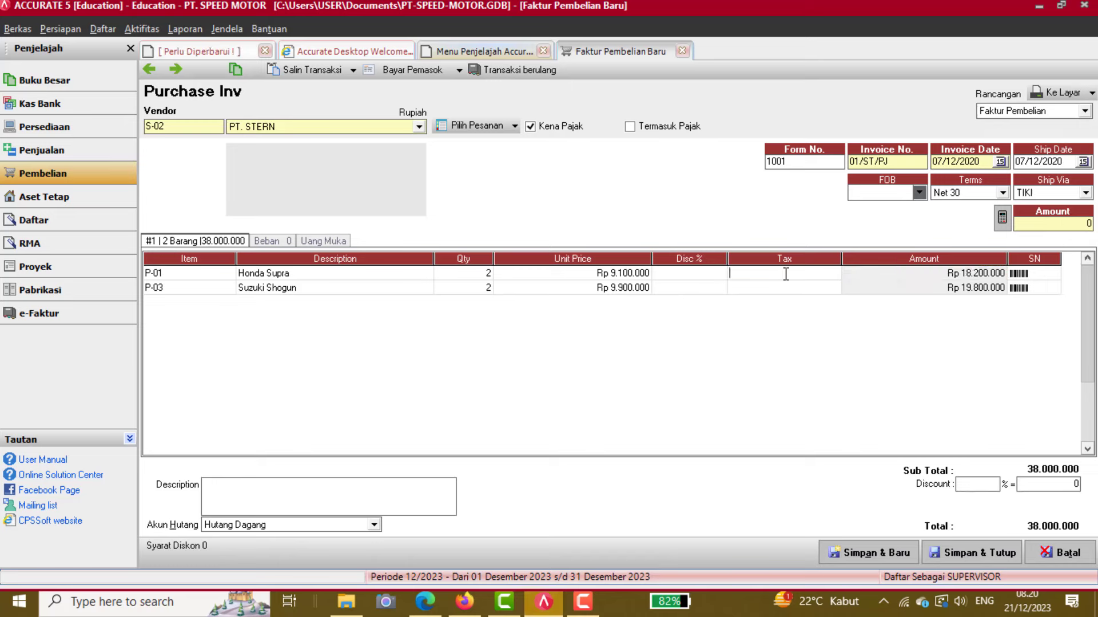
{"action": "type", "text": "T"}
{"action": "left_click", "coordinate": [789, 289]}
{"action": "type", "text": "T"}
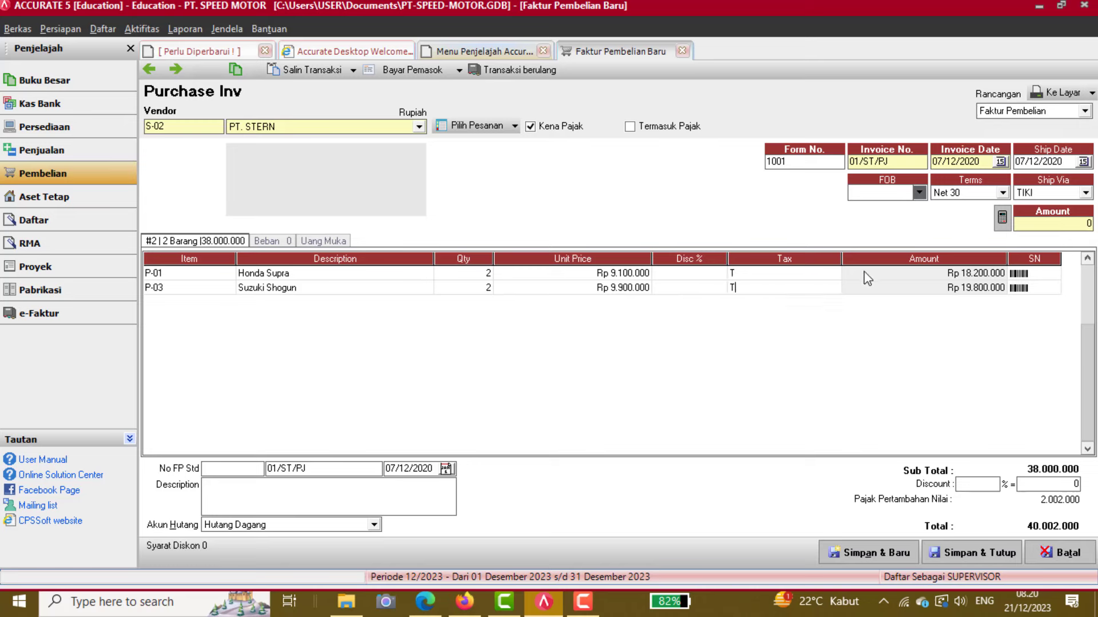
{"action": "left_click", "coordinate": [863, 274]}
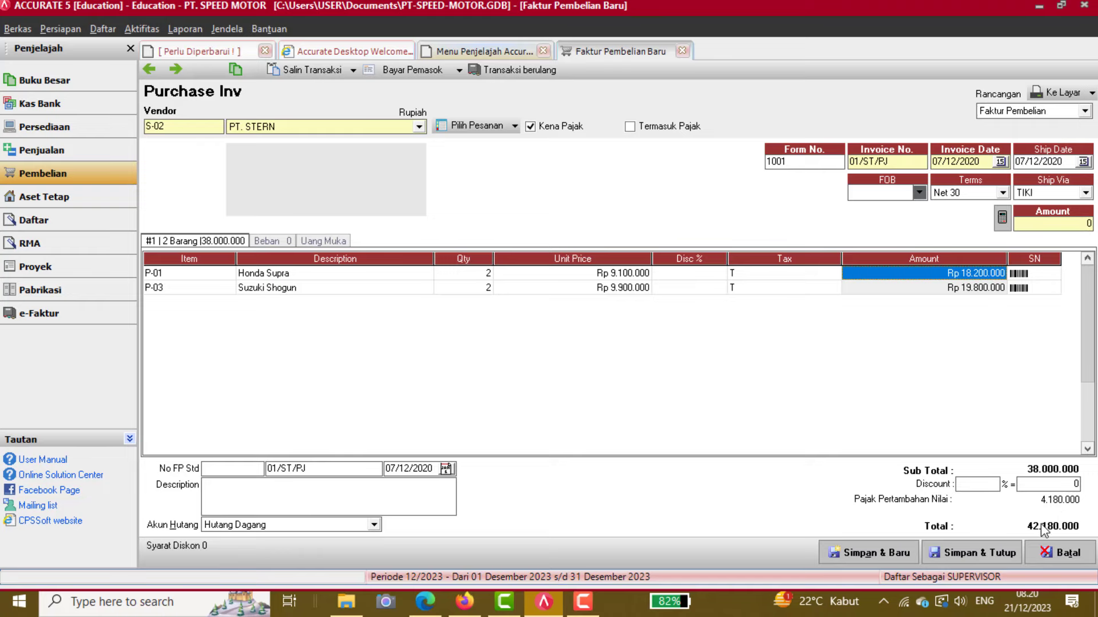
Check the shipping cost in the Firefox PDF and add expense account 52000 Beban Angkut Pembelian for Rp 250.000 to the purchase invoice in ACCURATE.
{"action": "key", "text": "alt+Tab"}
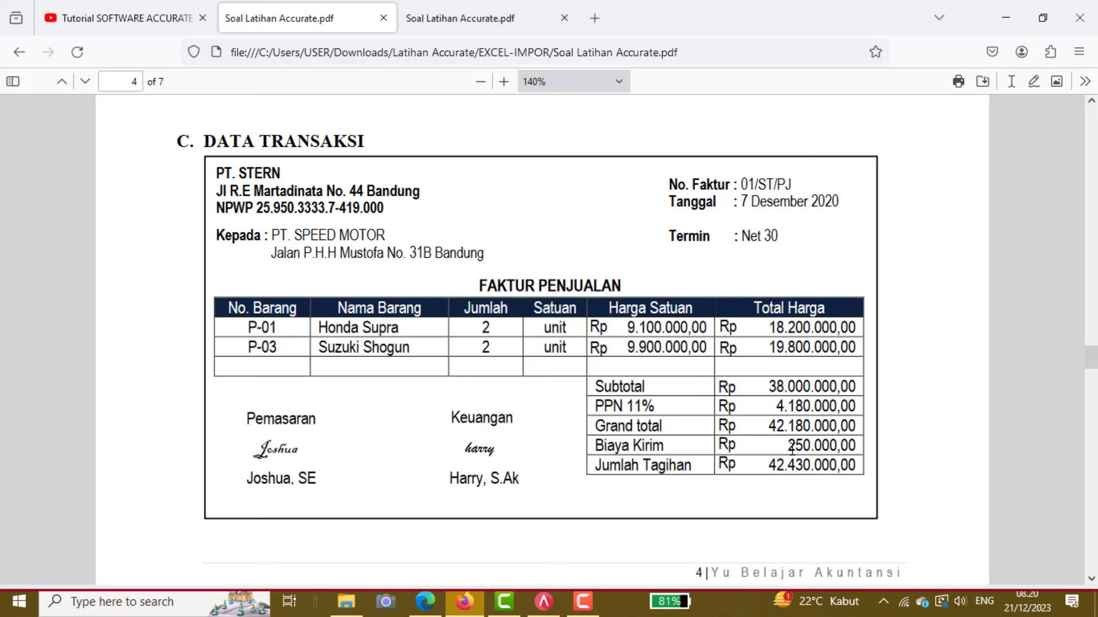
{"action": "left_click_drag", "start_coordinate": [789, 447], "coordinate": [835, 448]}
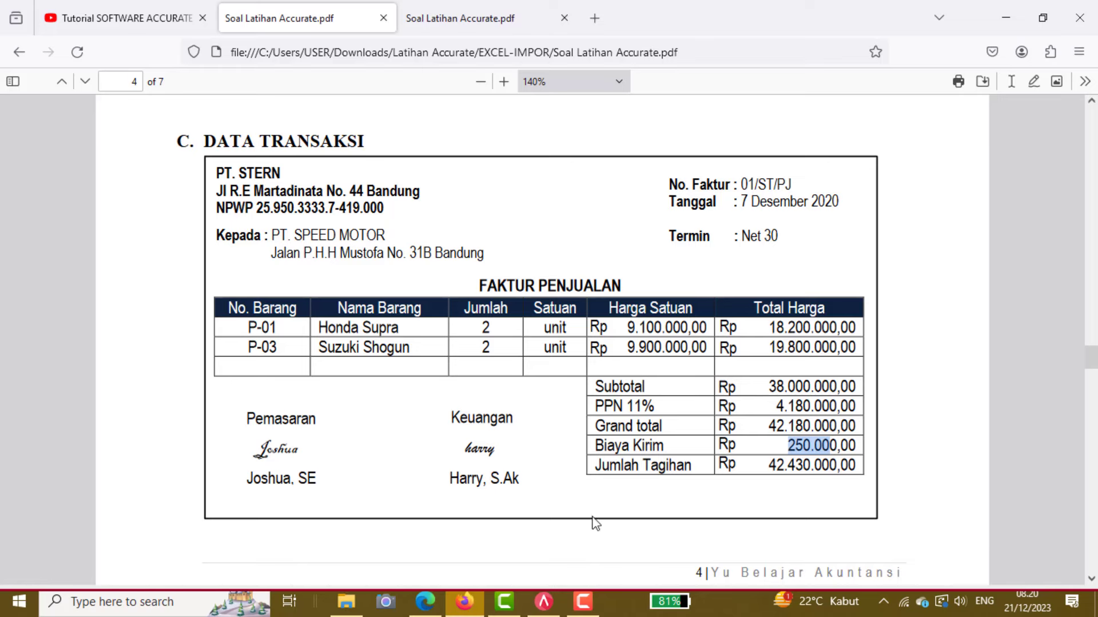
{"action": "left_click", "coordinate": [546, 602]}
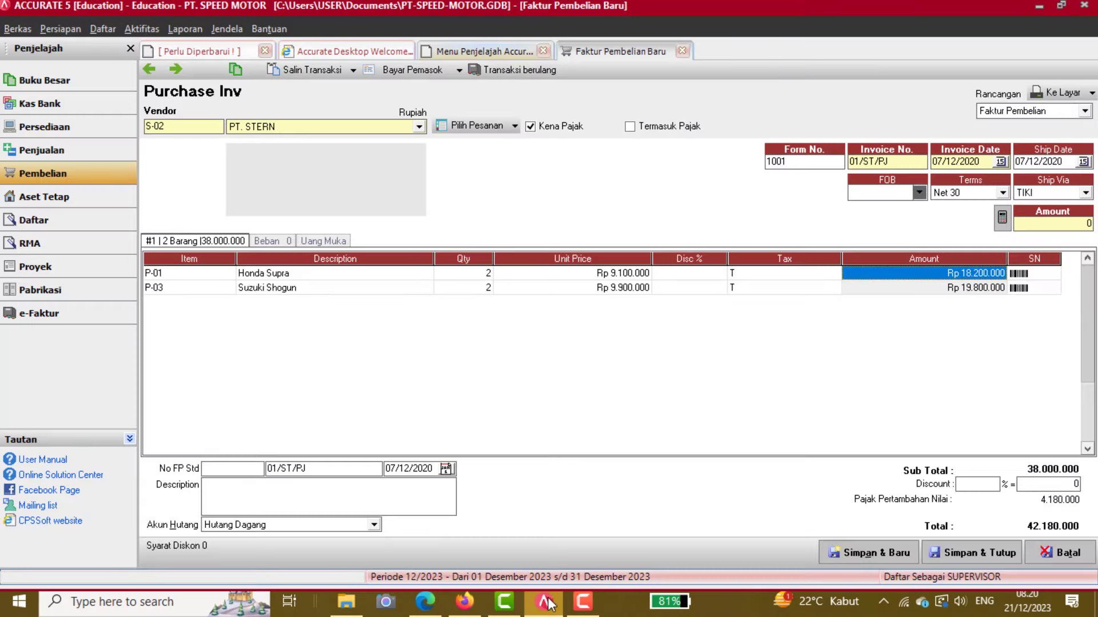
{"action": "left_click", "coordinate": [276, 246]}
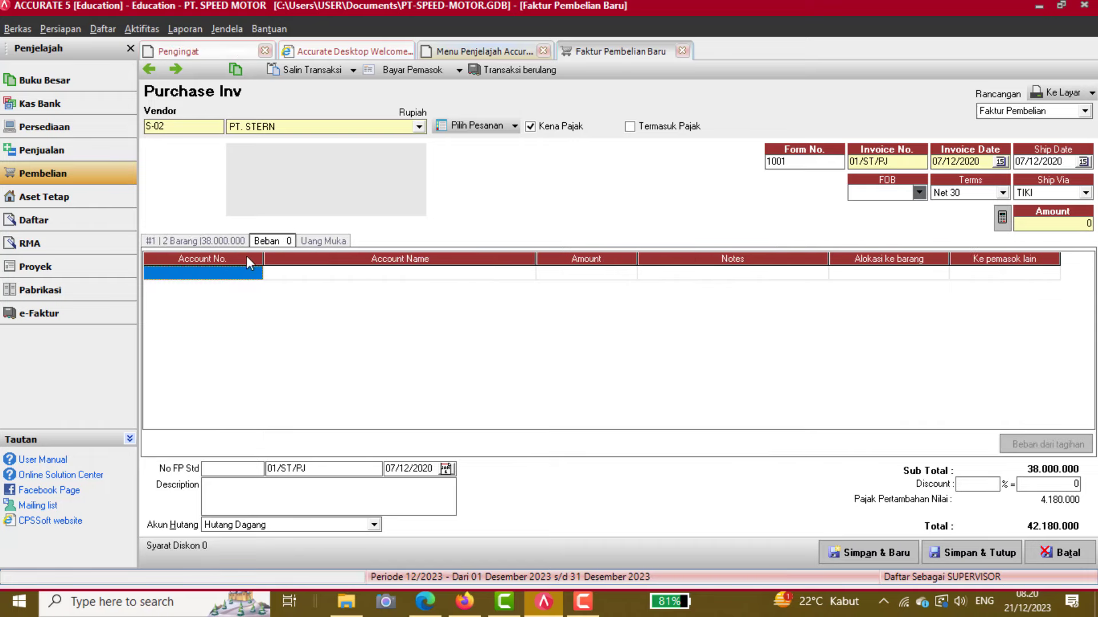
{"action": "left_click", "coordinate": [255, 273]}
{"action": "left_click", "coordinate": [255, 274]}
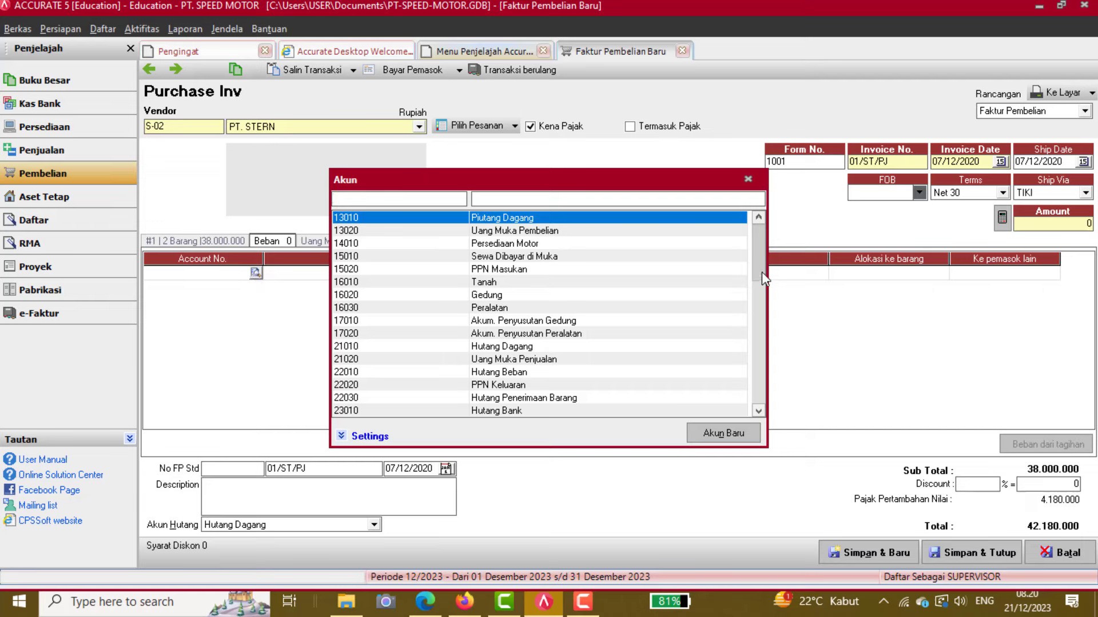
{"action": "left_click", "coordinate": [761, 317]}
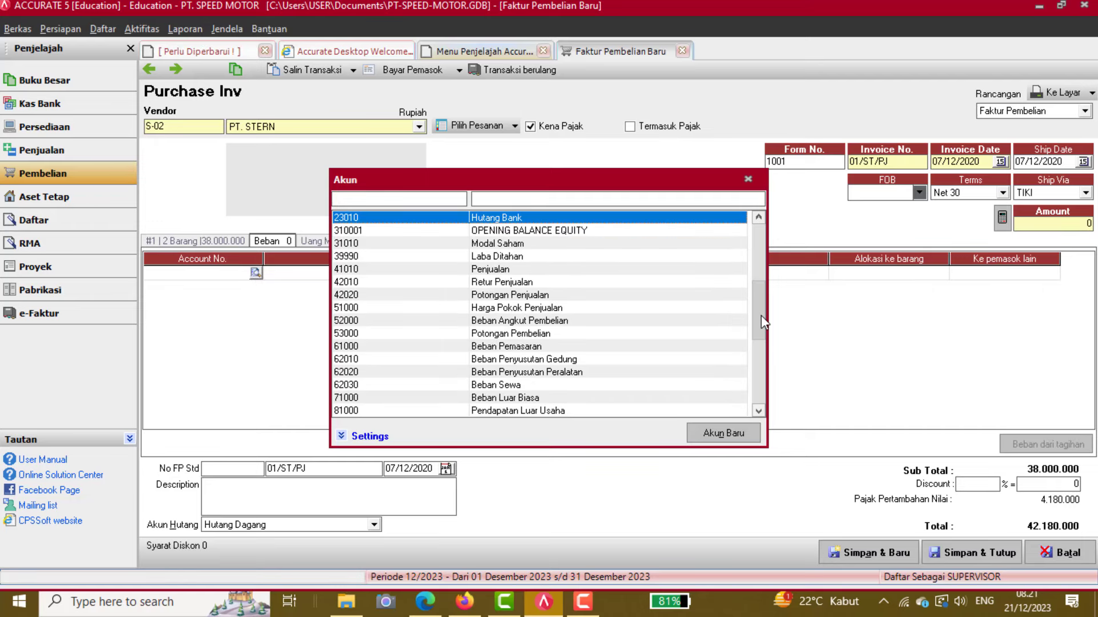
{"action": "double_click", "coordinate": [484, 321]}
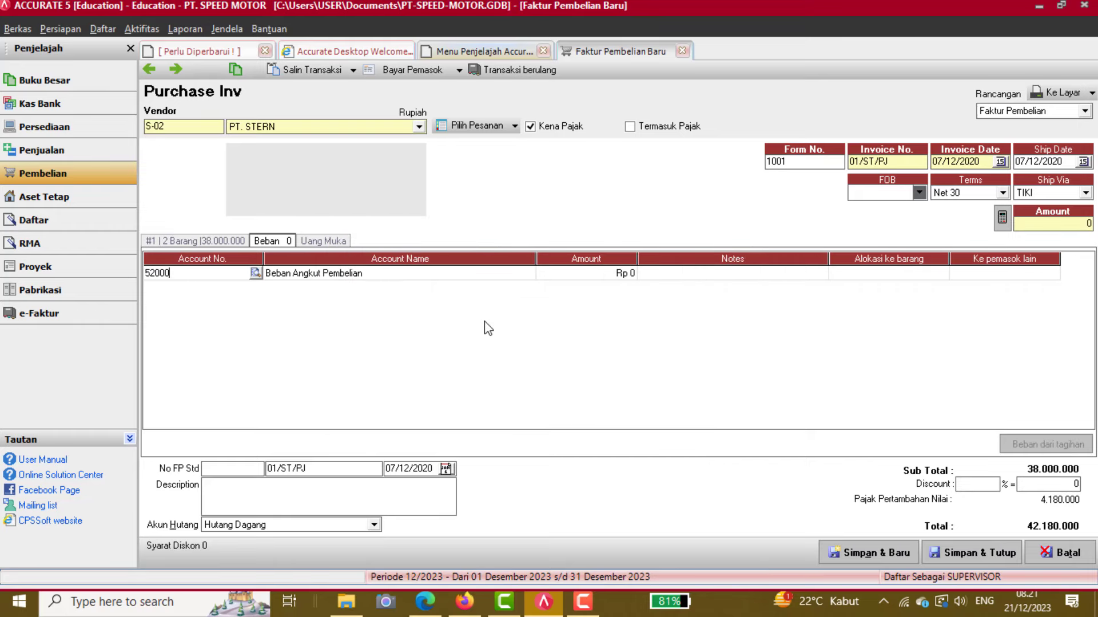
{"action": "left_click", "coordinate": [608, 280]}
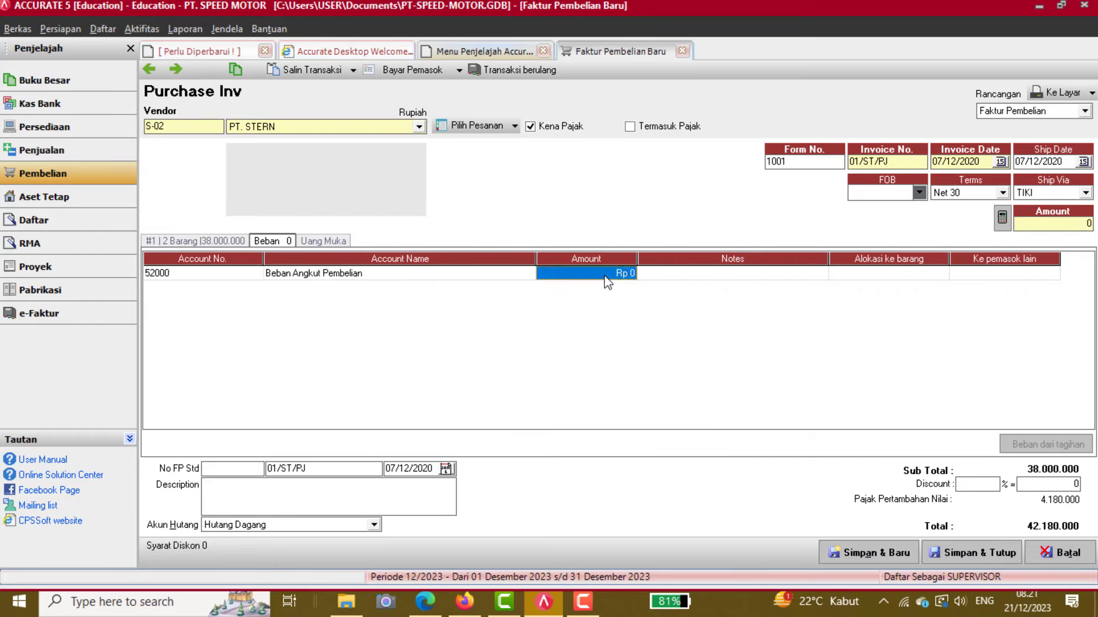
{"action": "type", "text": "250000"}
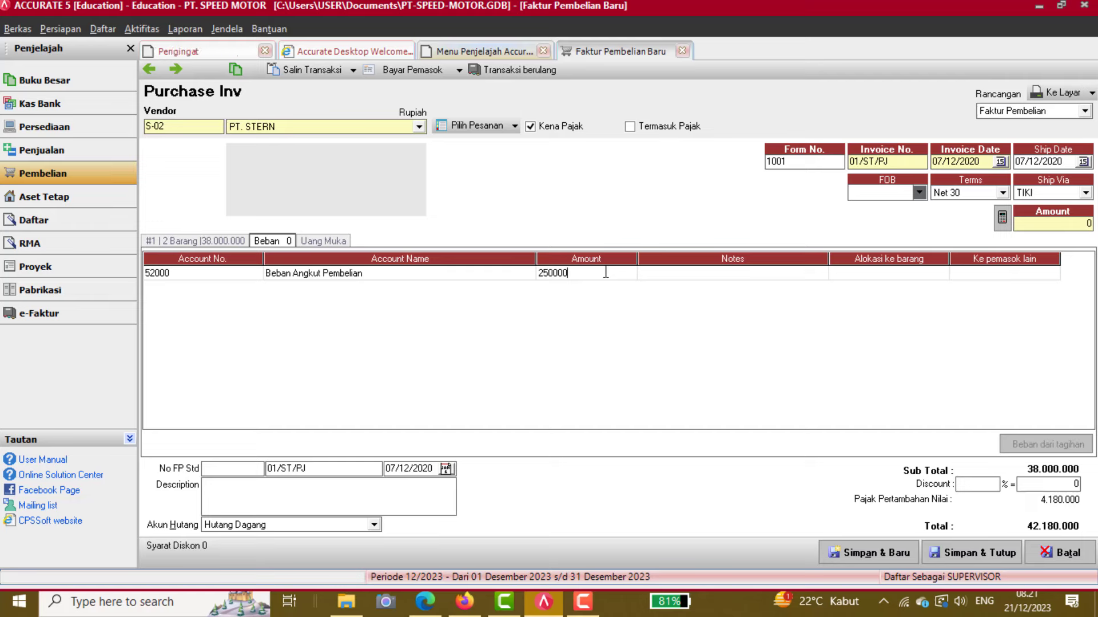
{"action": "key", "text": "Tab"}
{"action": "key", "text": "Tab"}
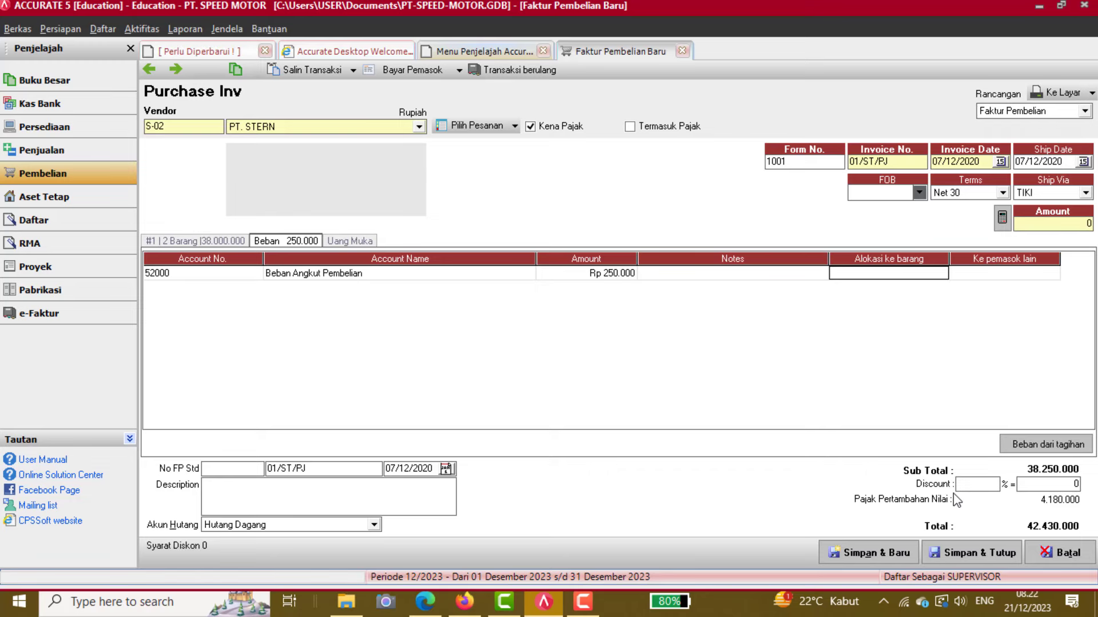
Review the purchase invoice's item lines, then save and close the invoice.
{"action": "left_click", "coordinate": [209, 242]}
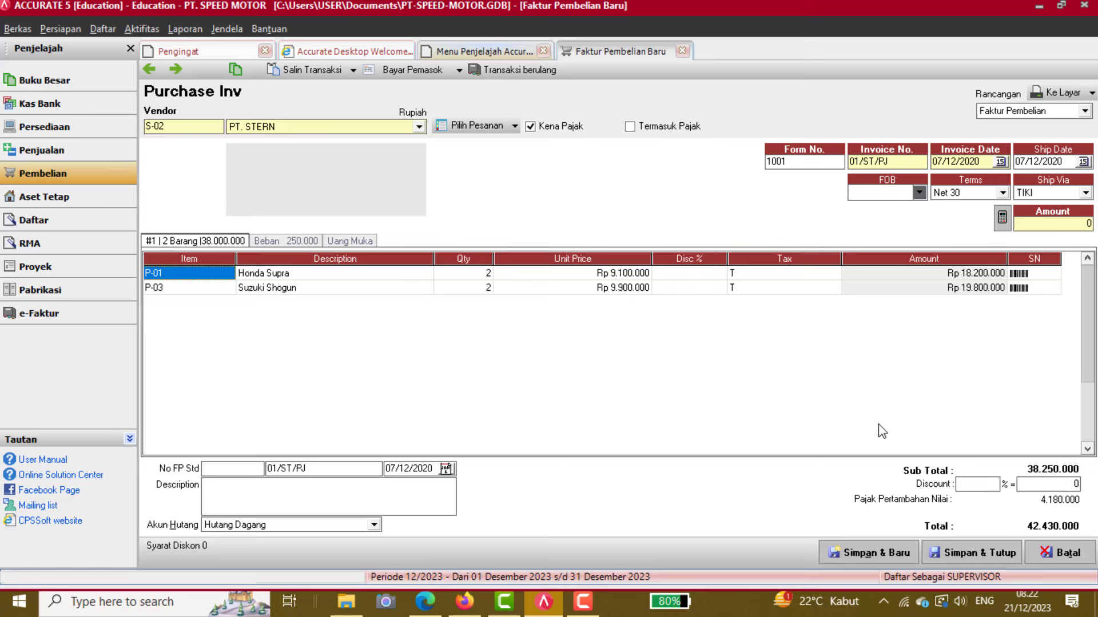
{"action": "left_click", "coordinate": [980, 554]}
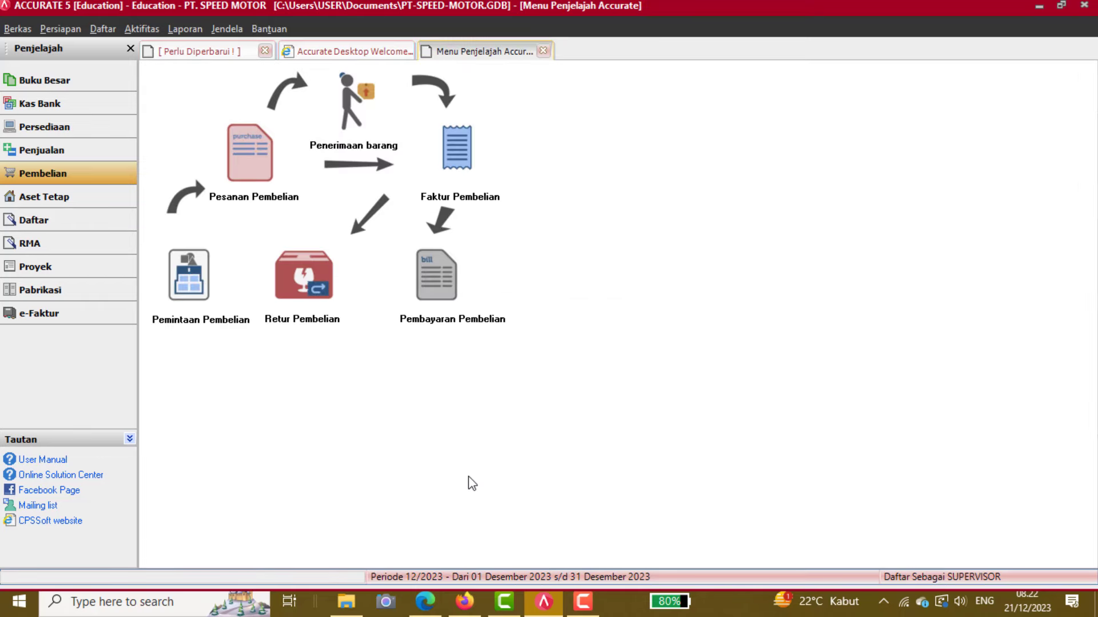
Switch to the Firefox PDF and copy the invoice number 02/SP/FPJ from the PT. SPORT sales invoice on page 5.
{"action": "left_click", "coordinate": [463, 601]}
{"action": "scroll", "coordinate": [403, 407], "scroll_direction": "down", "scroll_amount": 5}
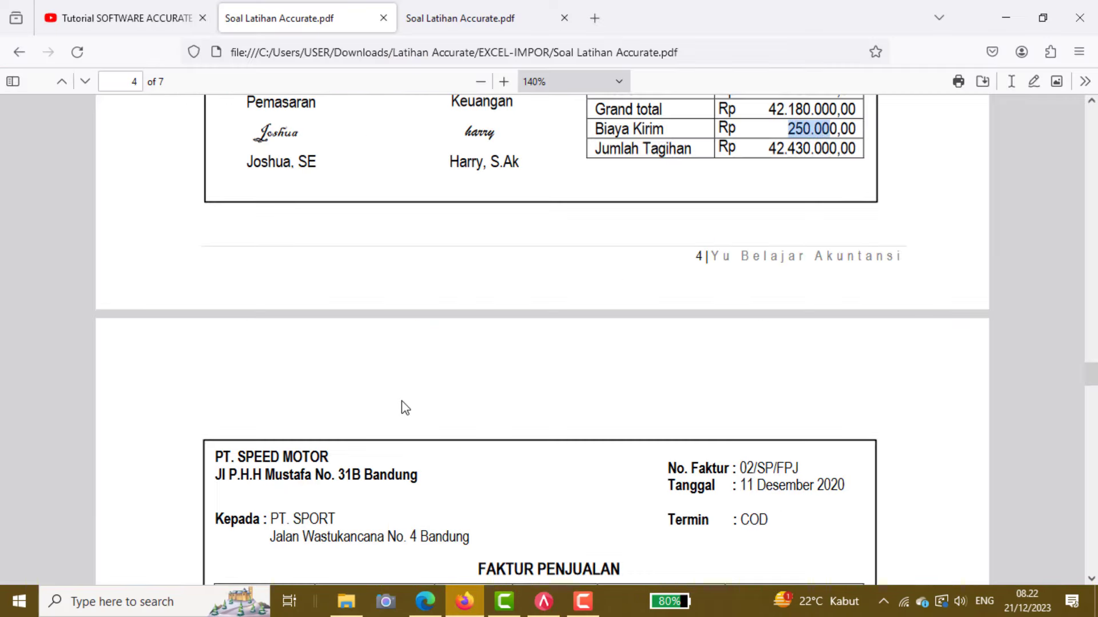
{"action": "scroll", "coordinate": [405, 407], "scroll_direction": "down", "scroll_amount": 2}
{"action": "scroll", "coordinate": [405, 407], "scroll_direction": "down", "scroll_amount": 4}
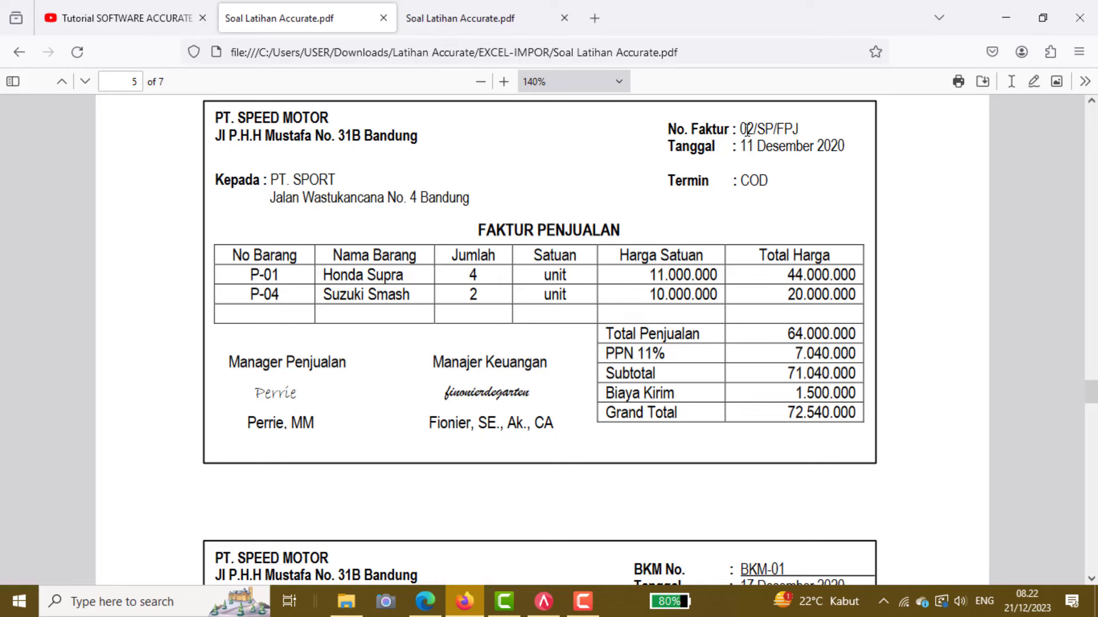
{"action": "left_click_drag", "start_coordinate": [740, 129], "coordinate": [810, 136]}
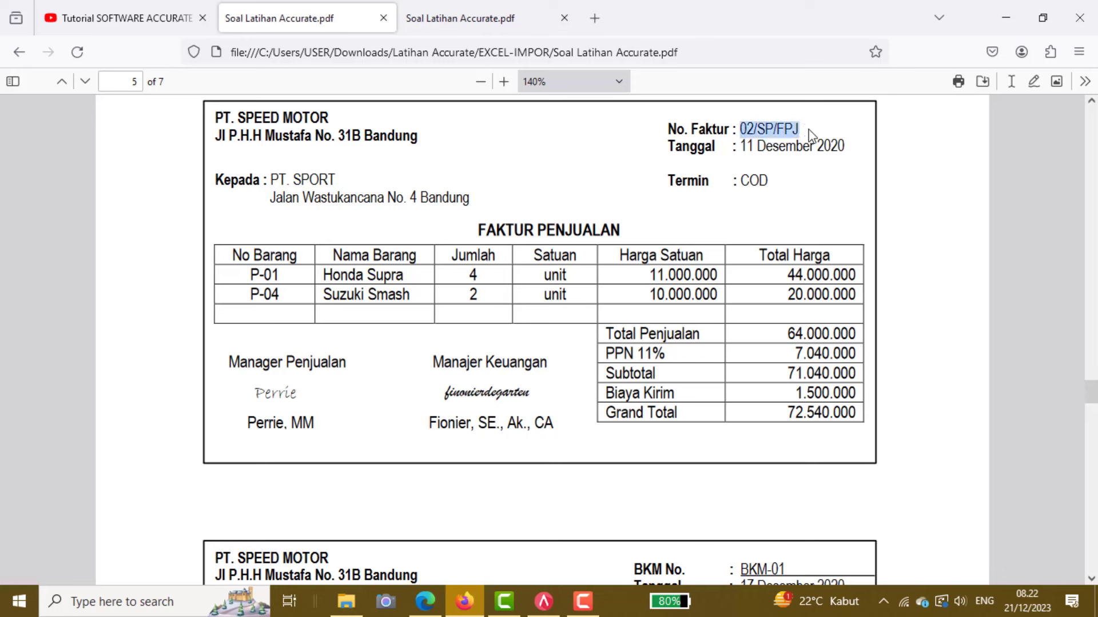
{"action": "right_click", "coordinate": [833, 149]}
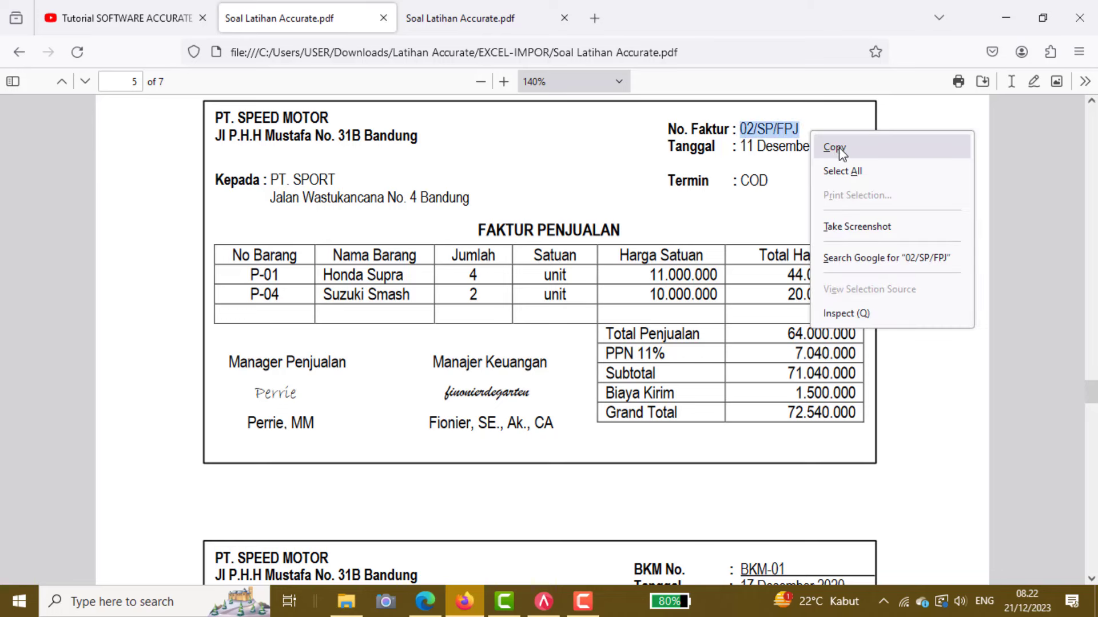
{"action": "left_click", "coordinate": [838, 151]}
Return to ACCURATE, create a new sales invoice (Faktur Penjualan) and select PT. SPORT as the customer.
{"action": "left_click", "coordinate": [543, 601]}
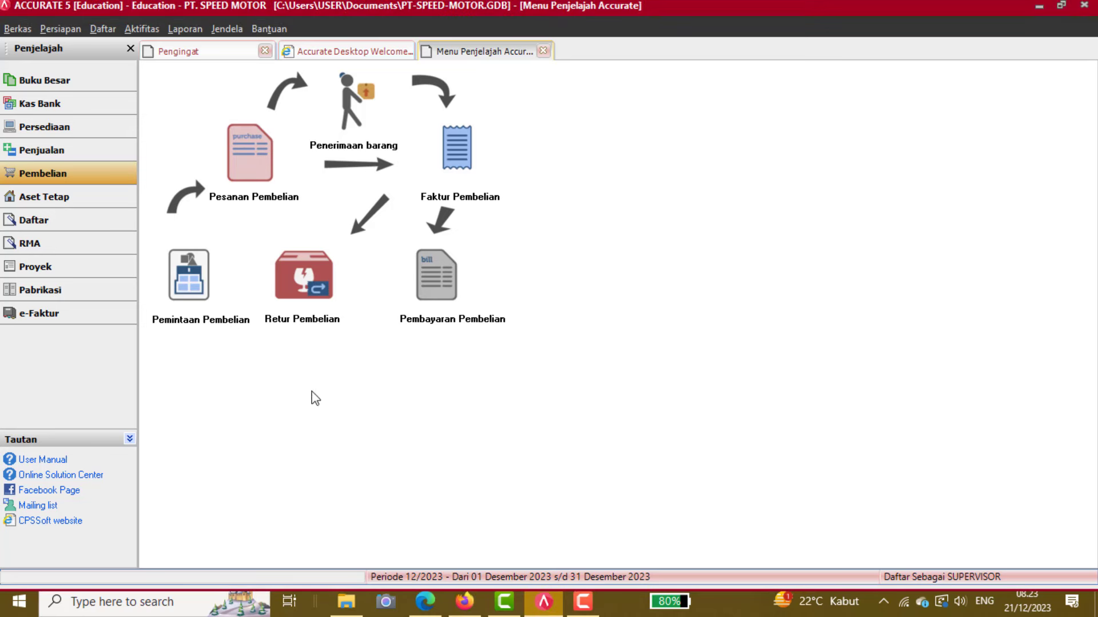
{"action": "left_click", "coordinate": [93, 153]}
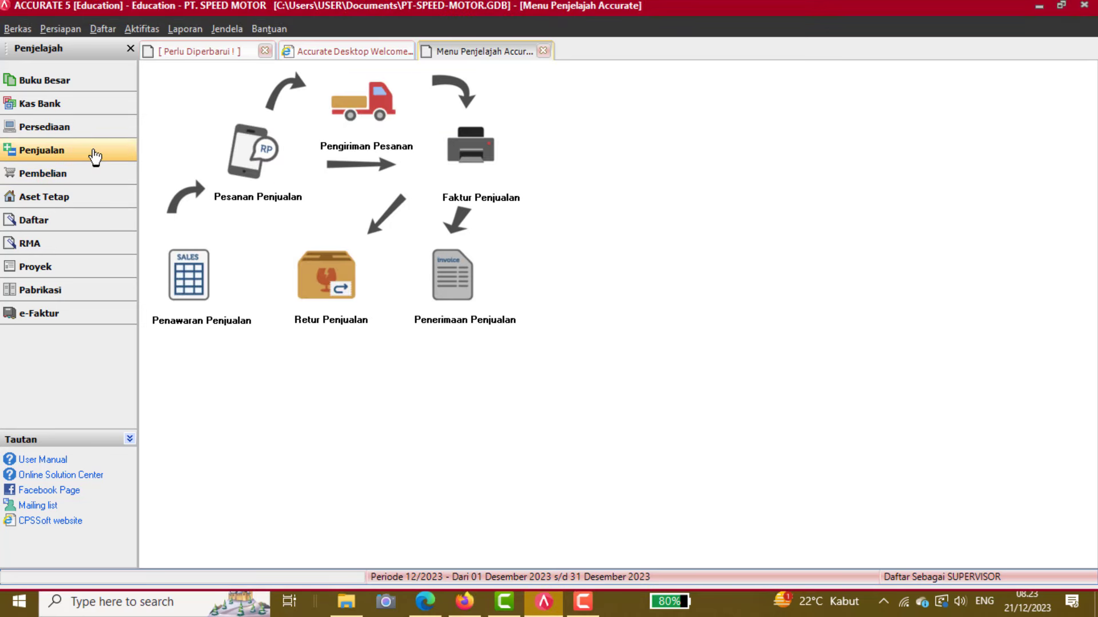
{"action": "left_click", "coordinate": [473, 155]}
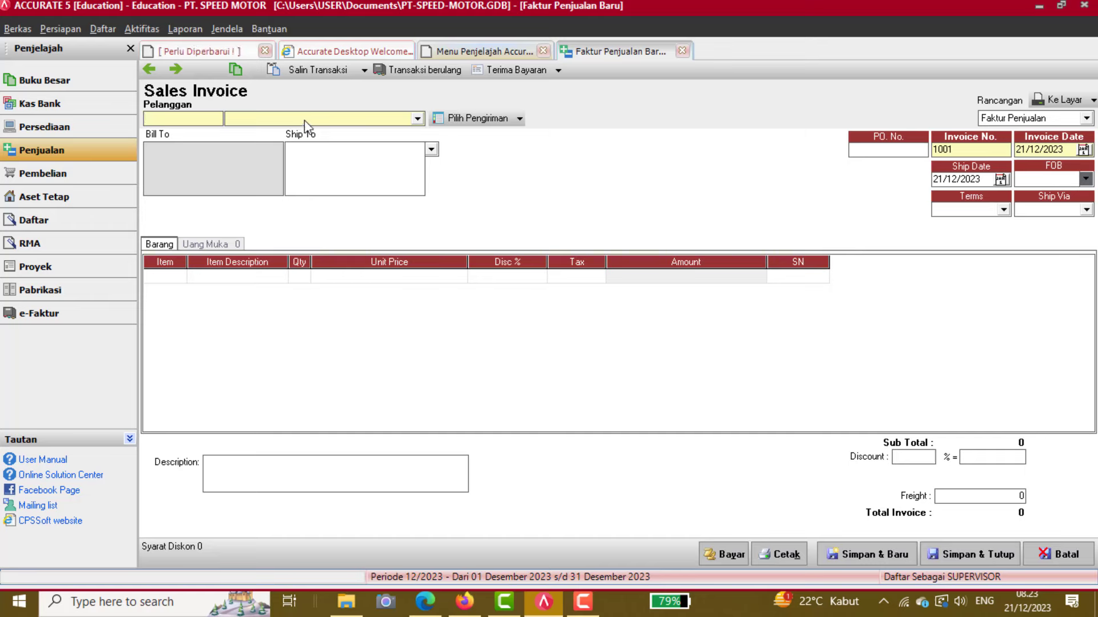
{"action": "left_click", "coordinate": [348, 119]}
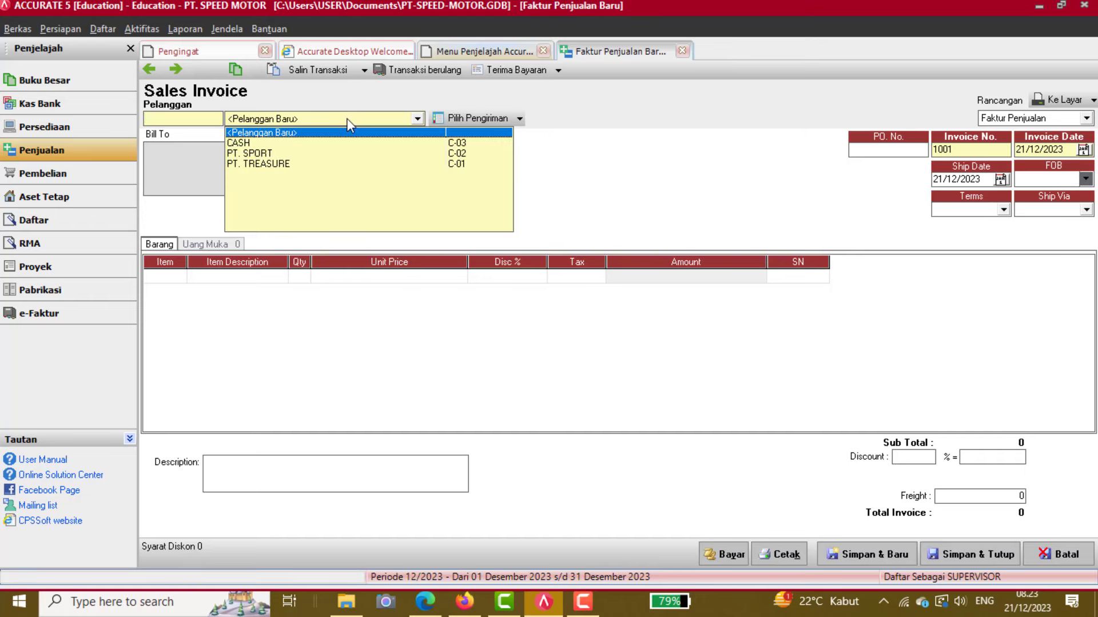
{"action": "left_click", "coordinate": [252, 153]}
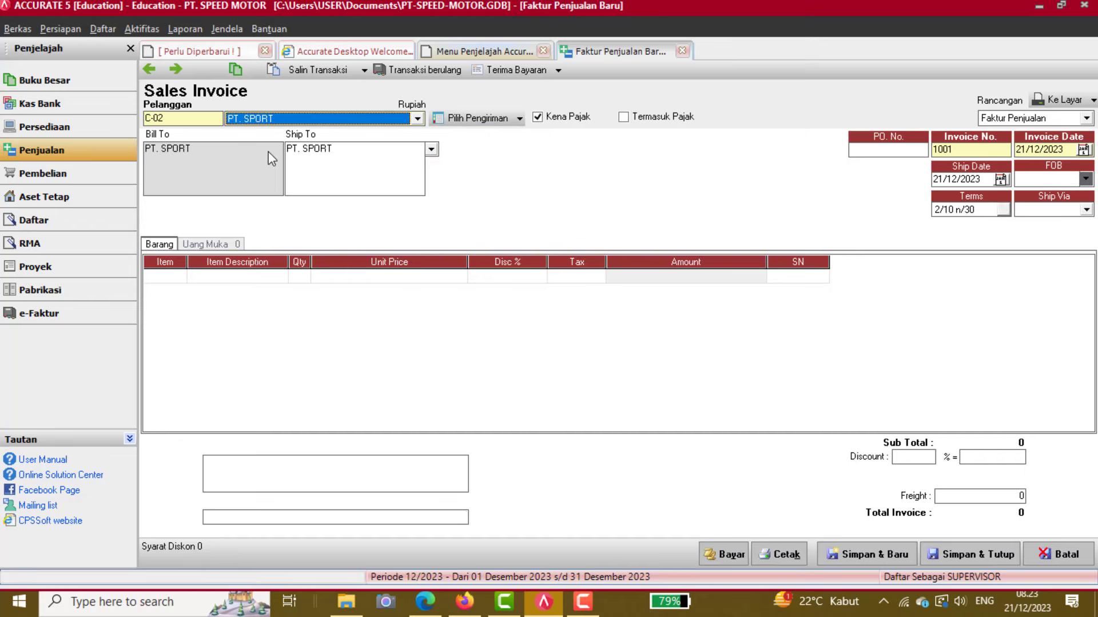
Set the sales invoice's number to 02/SP/FPJ and its invoice date to 11/12/2020.
{"action": "left_click", "coordinate": [953, 151]}
{"action": "double_click", "coordinate": [964, 149]}
{"action": "key", "text": "ctrl+v"}
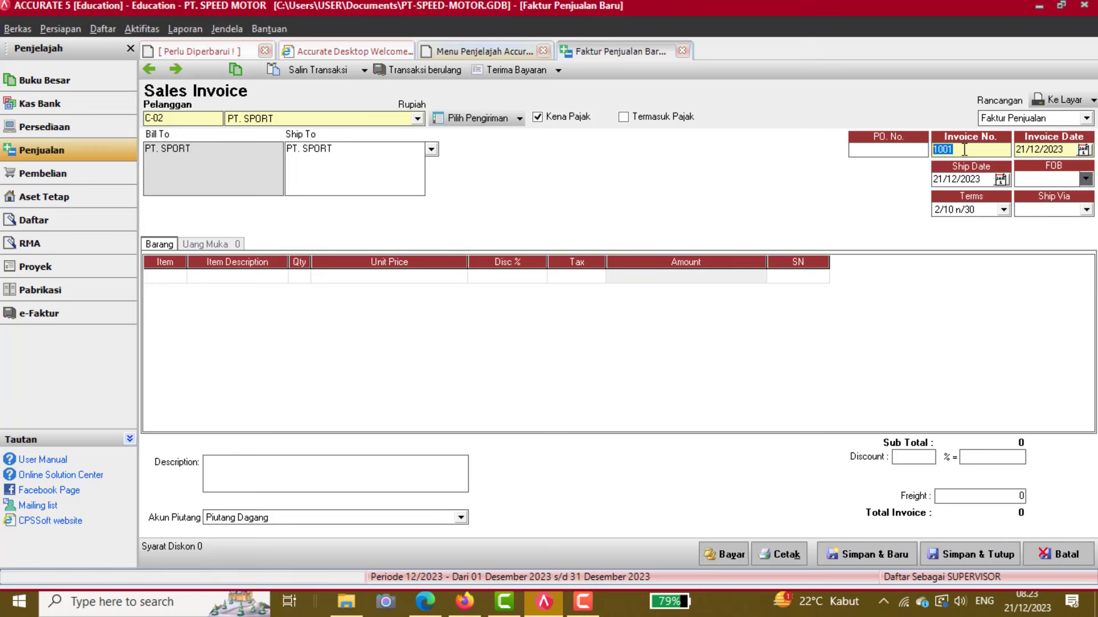
{"action": "key", "text": "ctrl+v"}
{"action": "left_click", "coordinate": [1023, 150]}
{"action": "left_click", "coordinate": [1018, 150]}
{"action": "type", "text": "1"}
{"action": "type", "text": "0"}
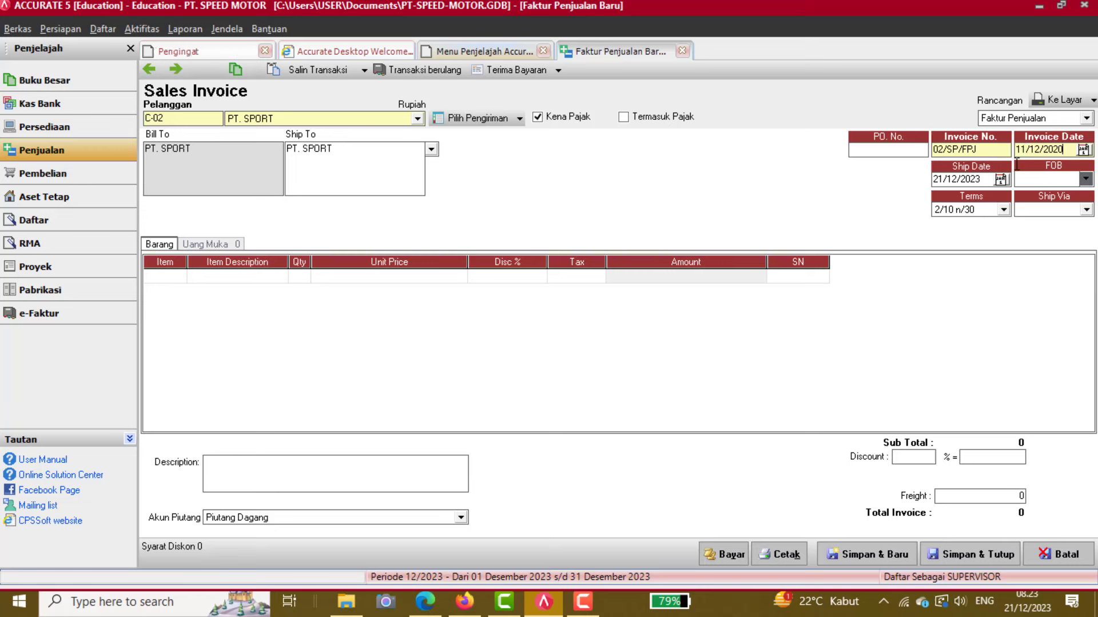
Set the sales invoice's ship date to 11/12/2020.
{"action": "left_click", "coordinate": [939, 179]}
{"action": "left_click", "coordinate": [936, 179]}
{"action": "type", "text": "1"}
{"action": "left_click", "coordinate": [978, 179]}
{"action": "type", "text": "0"}
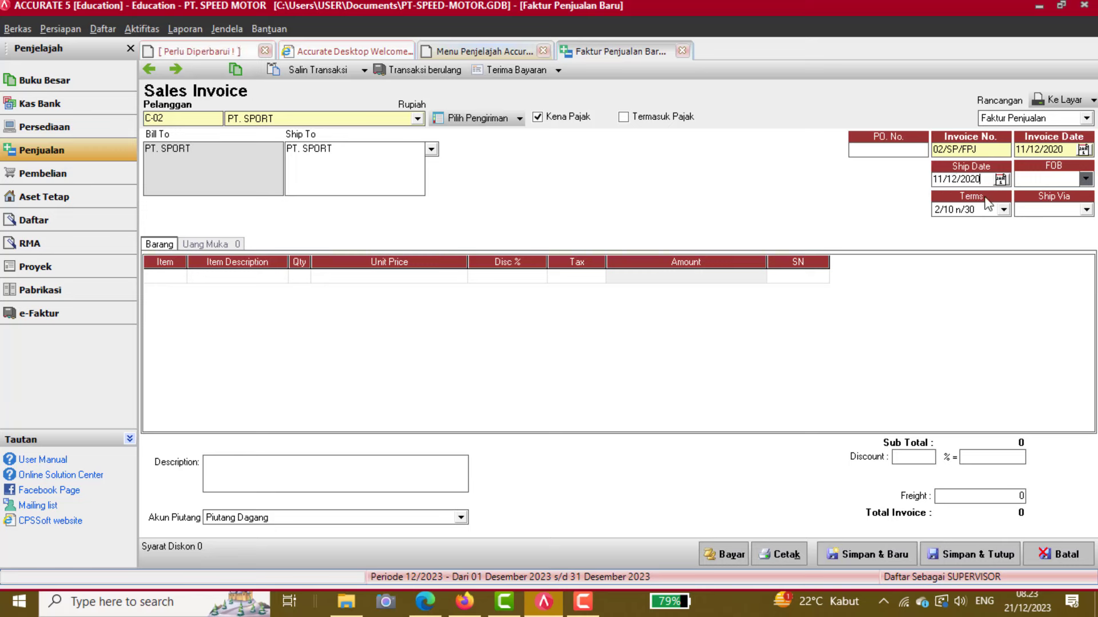
Check the payment terms on the PT. SPORT invoice in the Firefox PDF, then set the ACCURATE sales invoice's terms to C.O.D.
{"action": "left_click", "coordinate": [991, 213]}
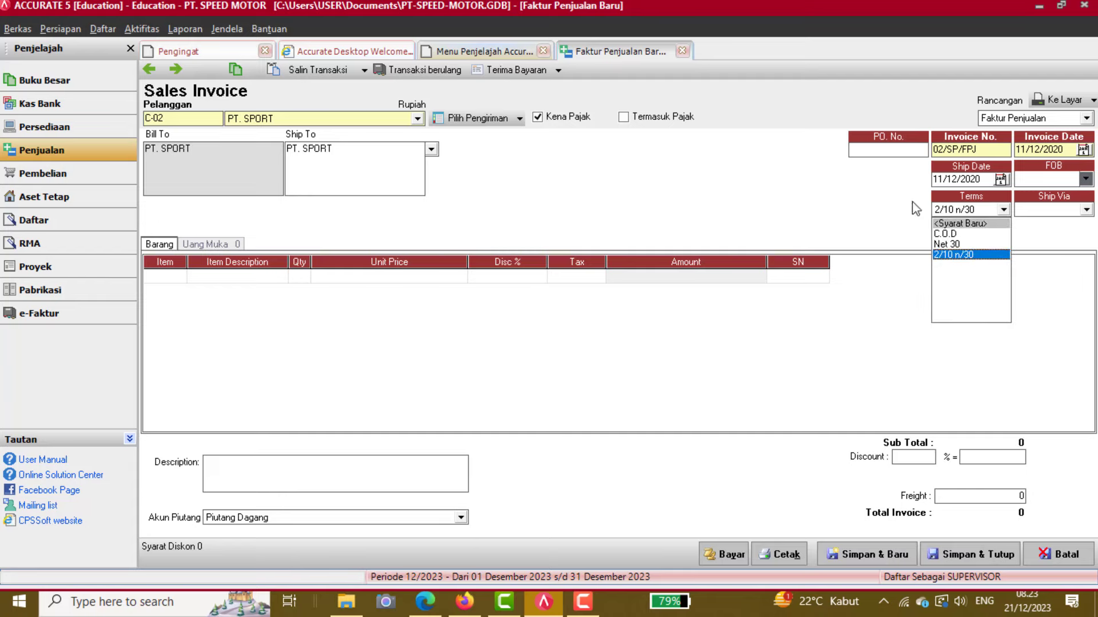
{"action": "left_click", "coordinate": [468, 604]}
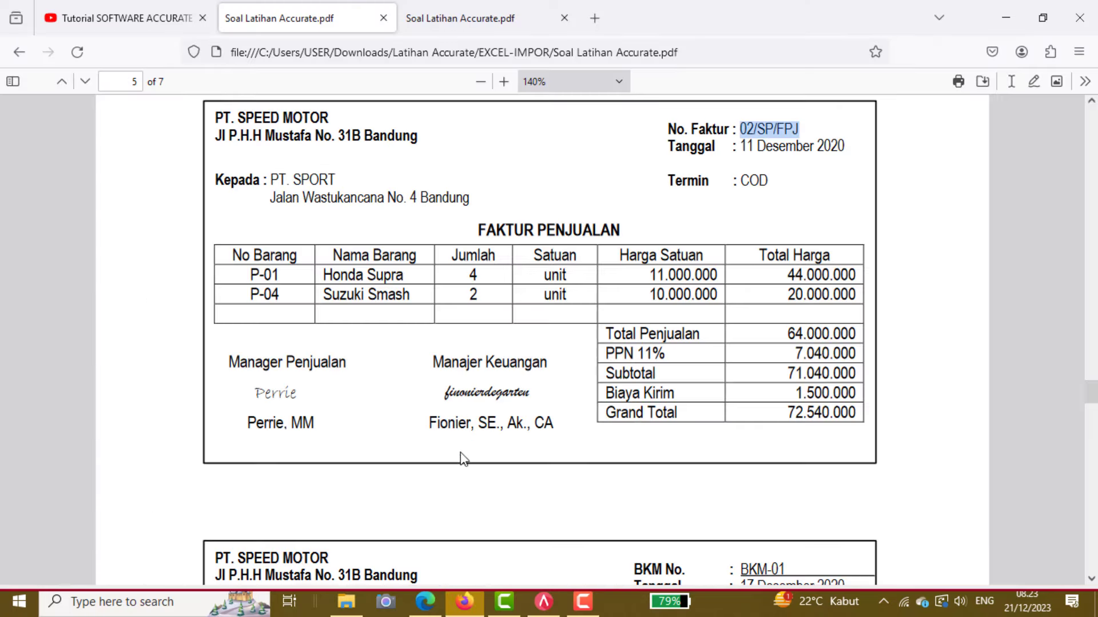
{"action": "left_click", "coordinate": [543, 602]}
{"action": "left_click", "coordinate": [966, 209]}
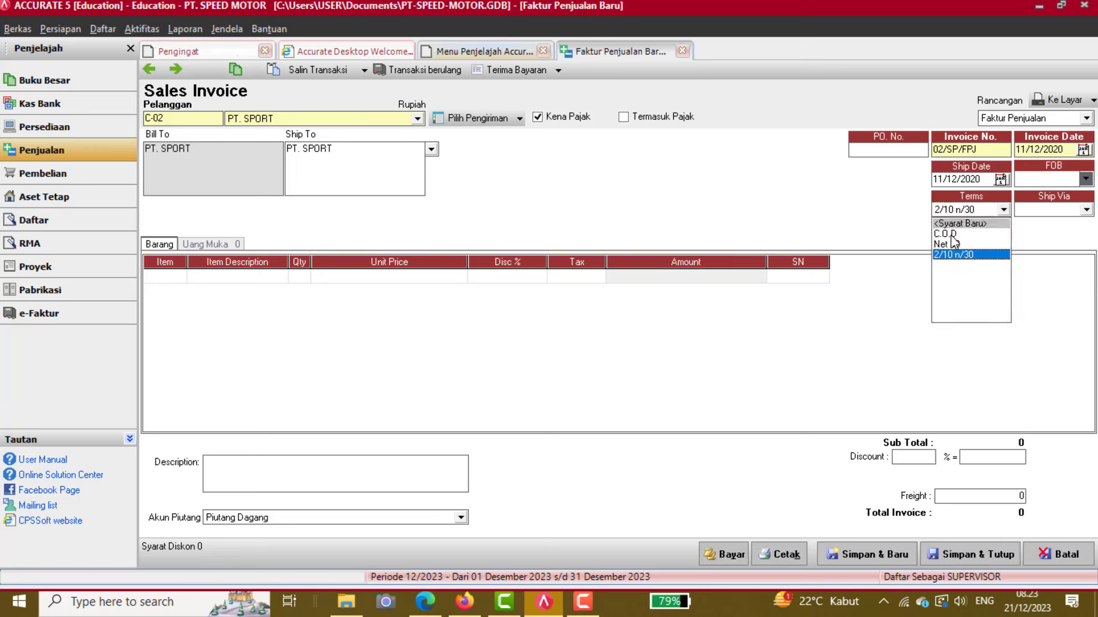
{"action": "left_click", "coordinate": [960, 234]}
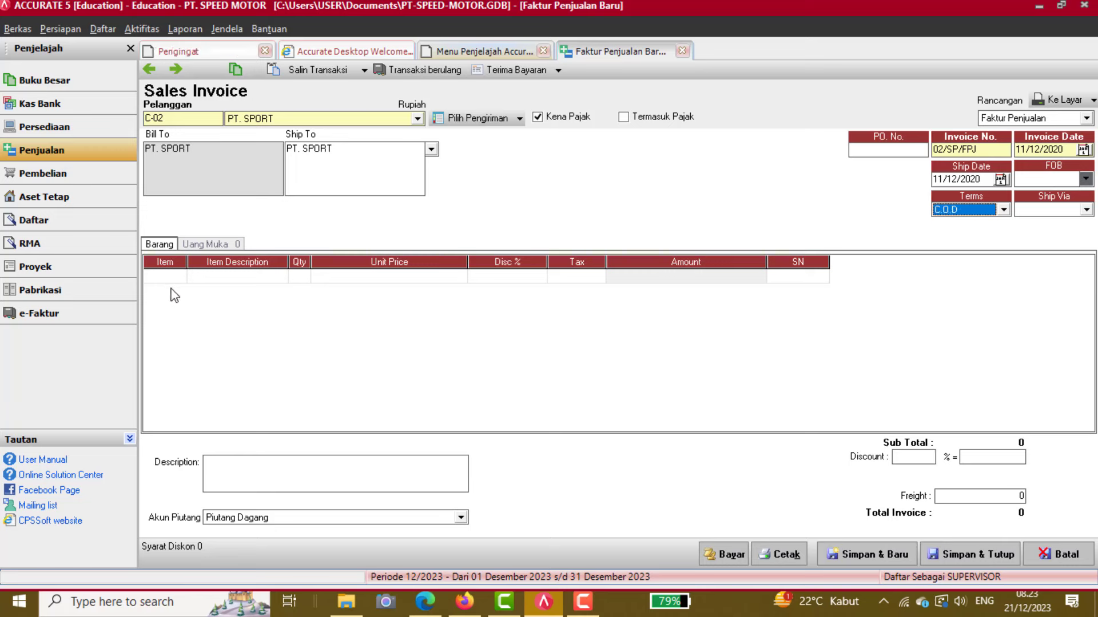
Check the item lines in the Firefox PDF, then add item P-01 Honda Supra with quantity 4 to the sales invoice in ACCURATE.
{"action": "left_click", "coordinate": [160, 274]}
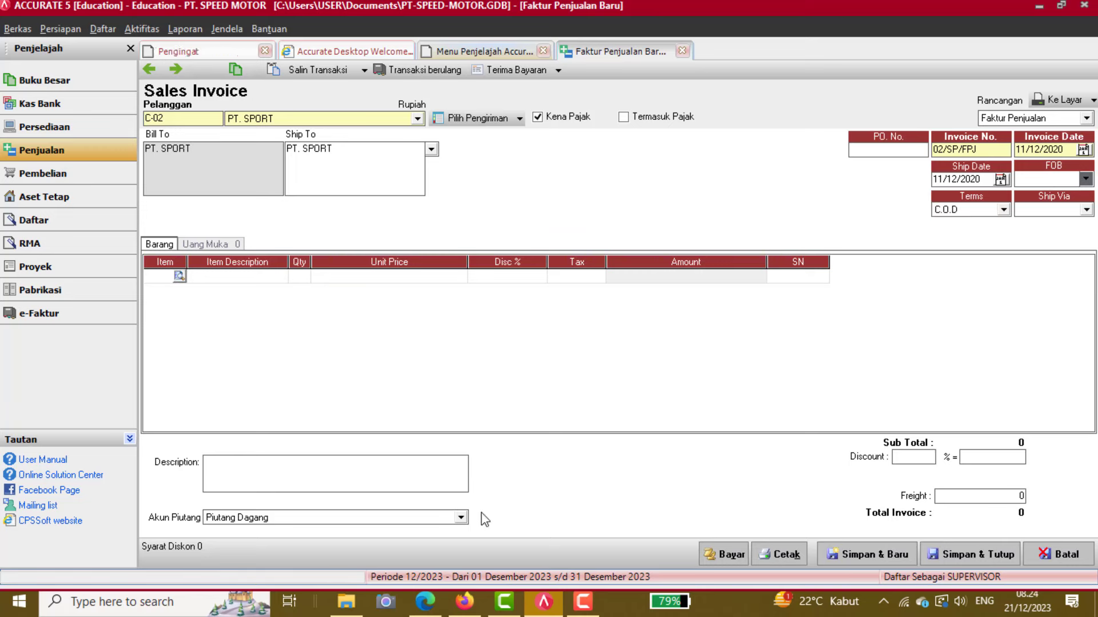
{"action": "left_click", "coordinate": [468, 602]}
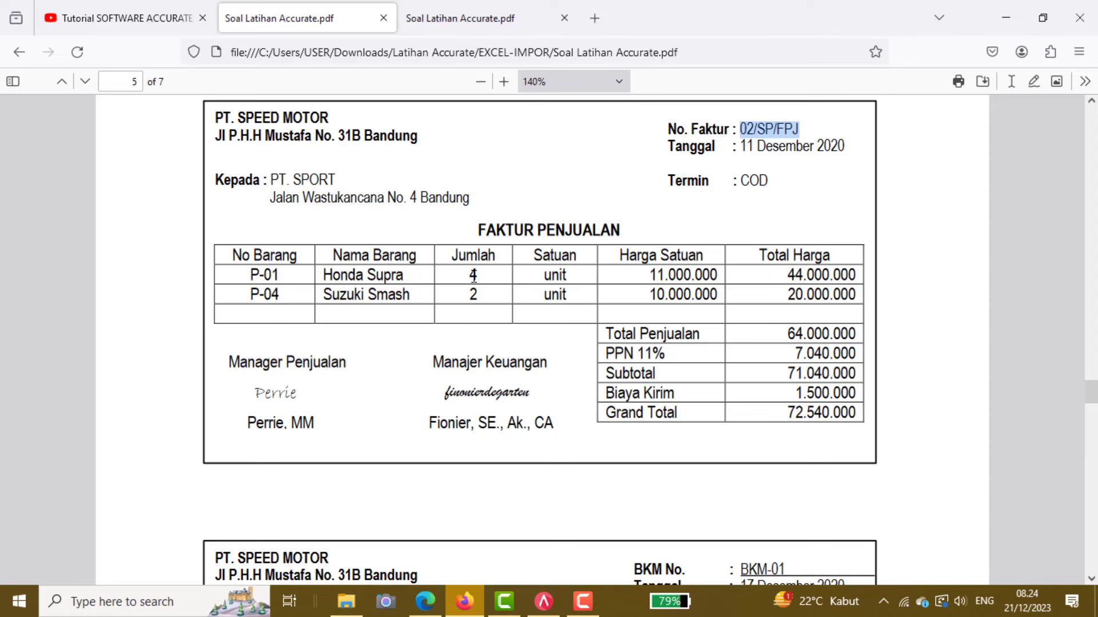
{"action": "left_click", "coordinate": [543, 602]}
{"action": "left_click", "coordinate": [179, 276]}
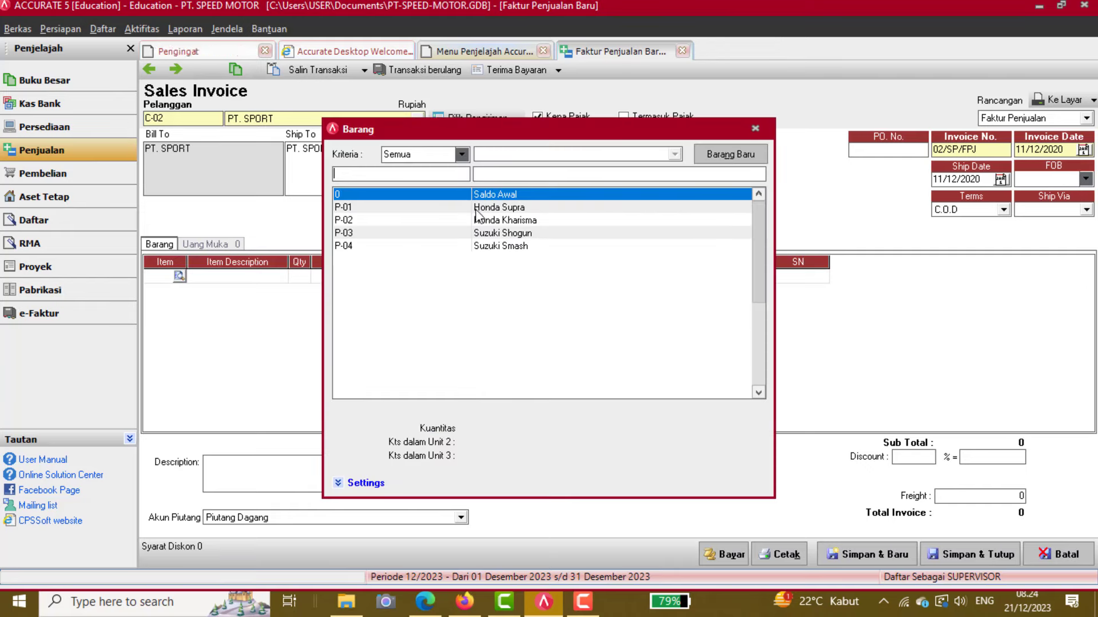
{"action": "double_click", "coordinate": [486, 210]}
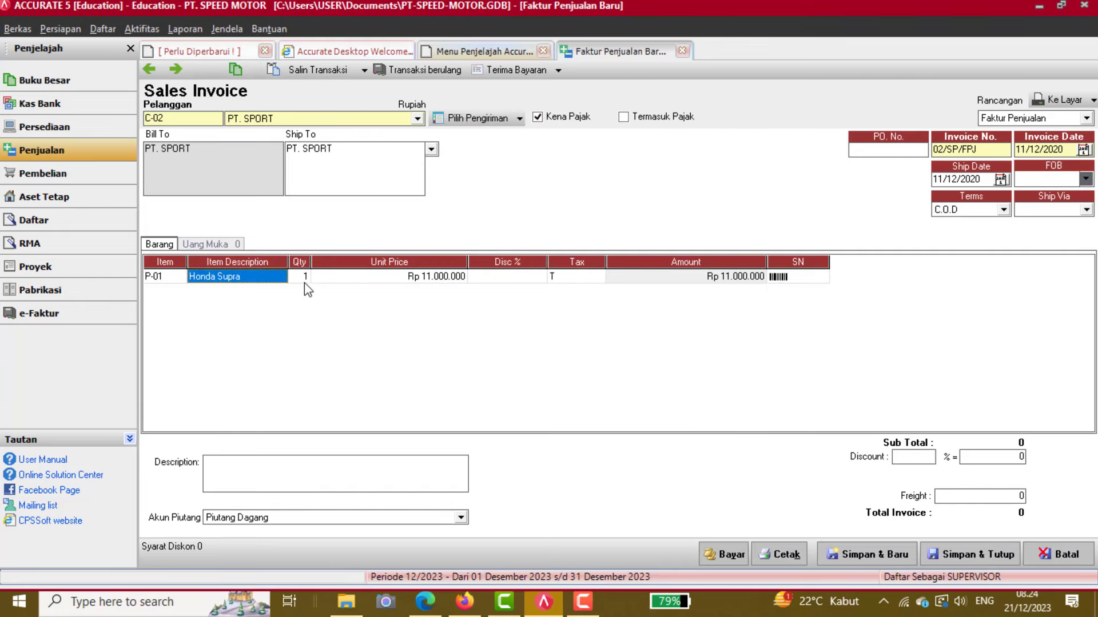
{"action": "left_click", "coordinate": [304, 280]}
{"action": "type", "text": "4"}
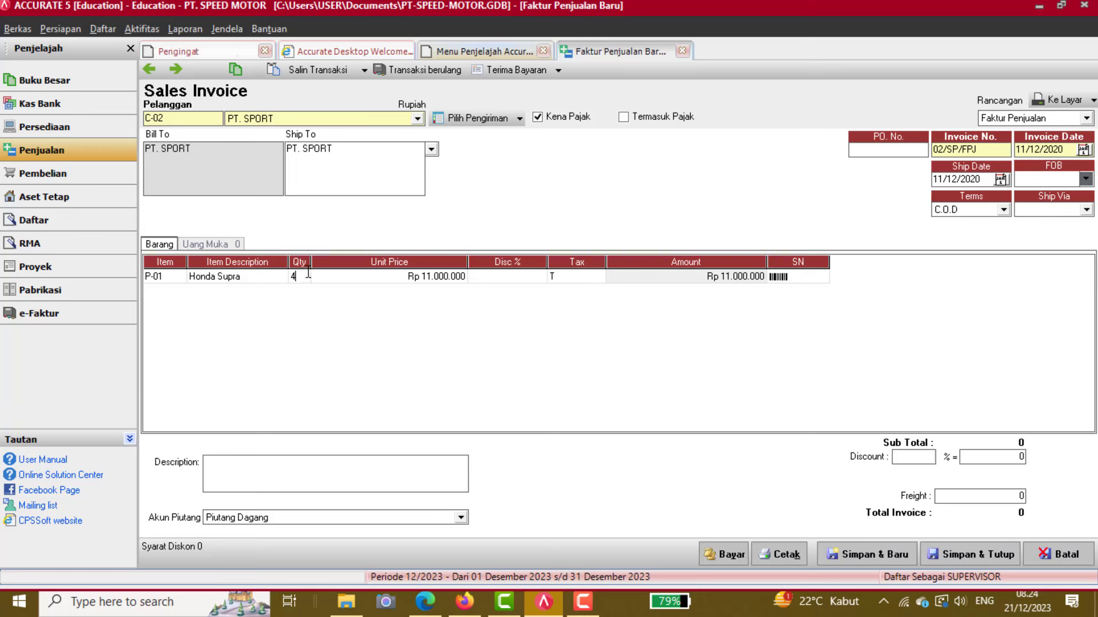
{"action": "left_click", "coordinate": [637, 278]}
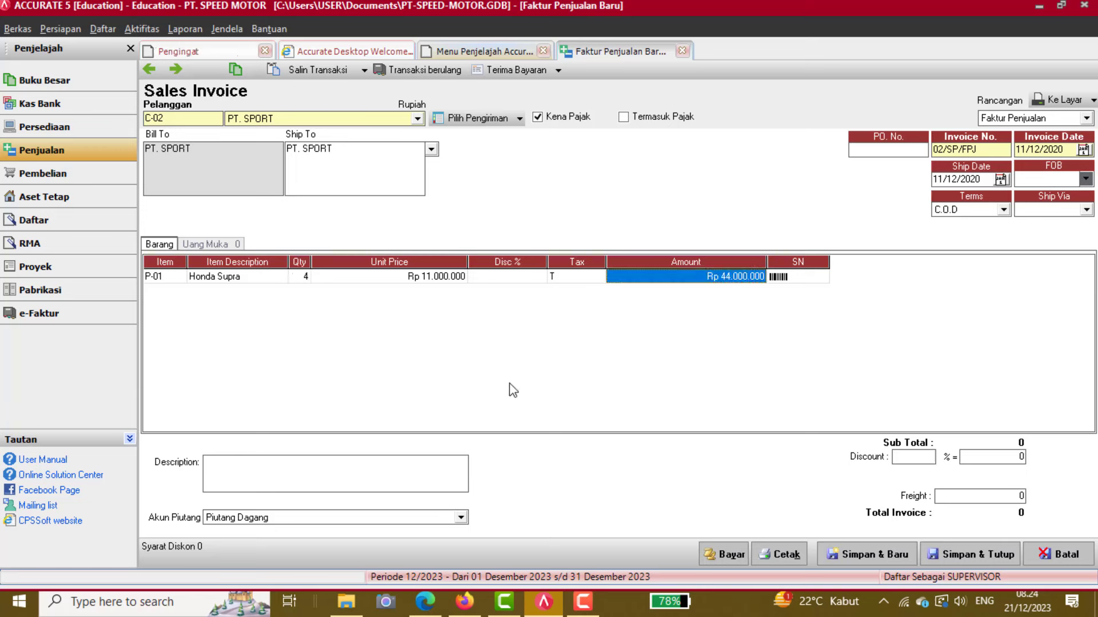
{"action": "key", "text": "Return"}
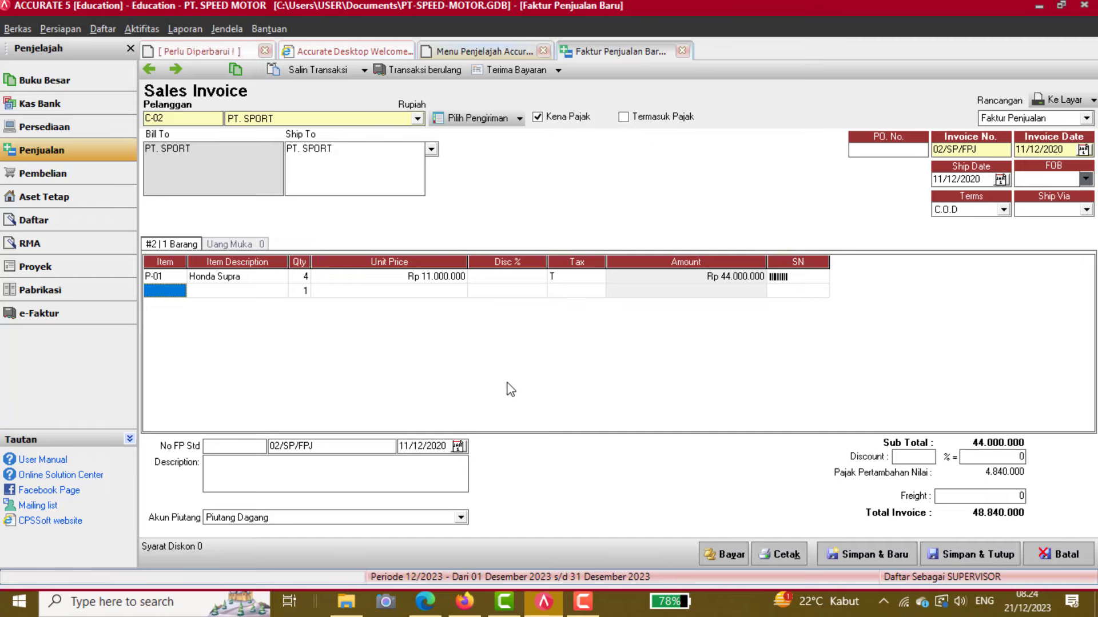
Add item P-04 Suzuki Smash with quantity 2 as the second line and set the invoice's Ship Via to TIKI.
{"action": "left_click", "coordinate": [171, 290]}
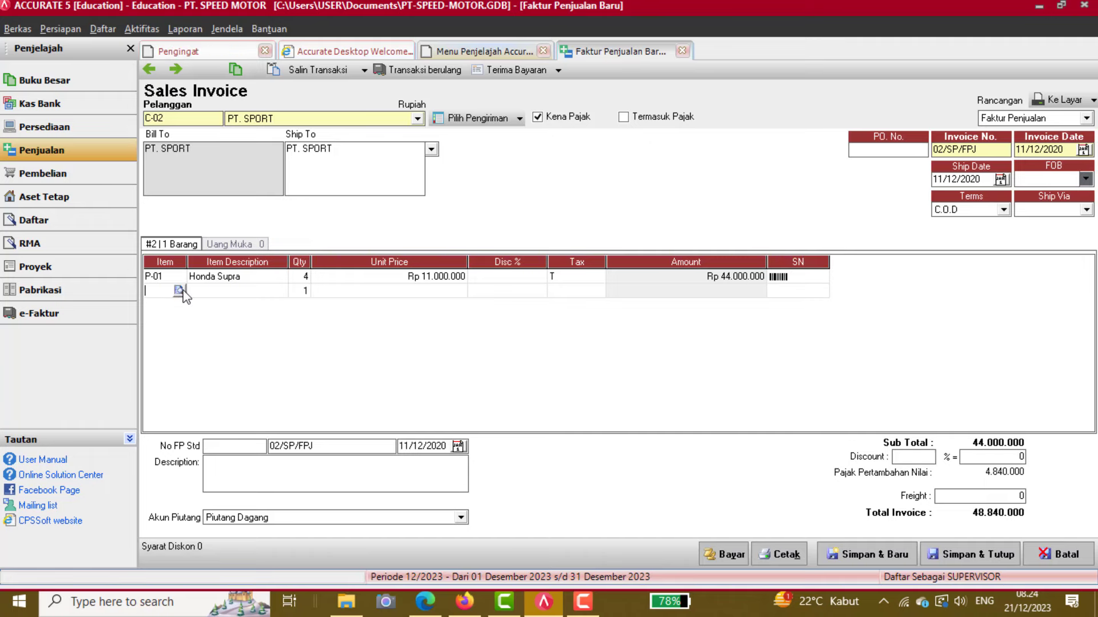
{"action": "left_click", "coordinate": [179, 290]}
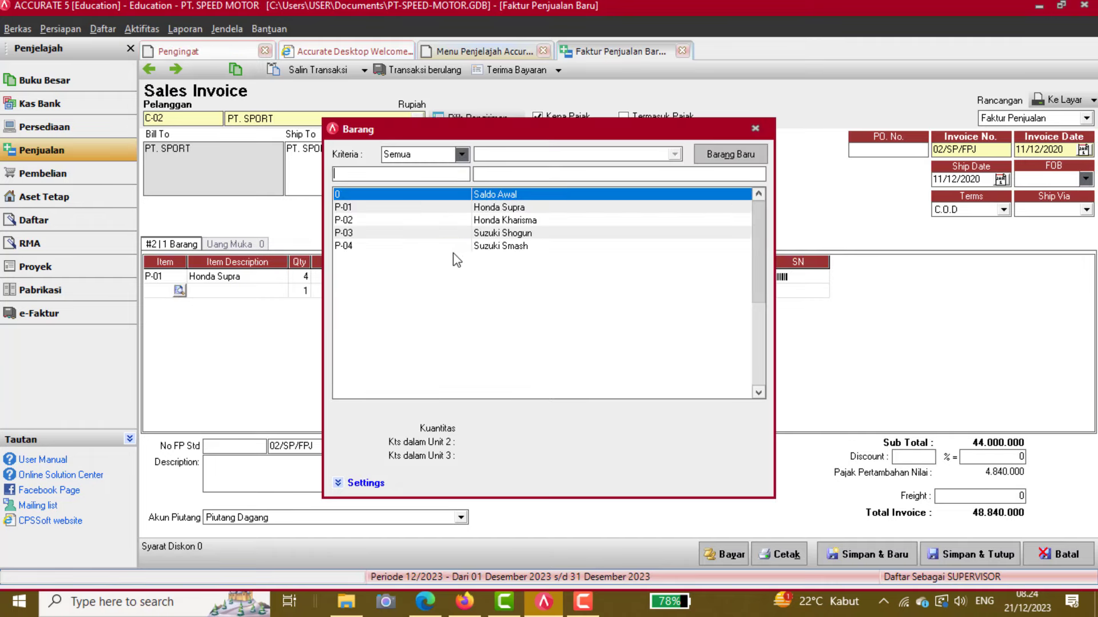
{"action": "double_click", "coordinate": [463, 250]}
{"action": "left_click", "coordinate": [298, 292]}
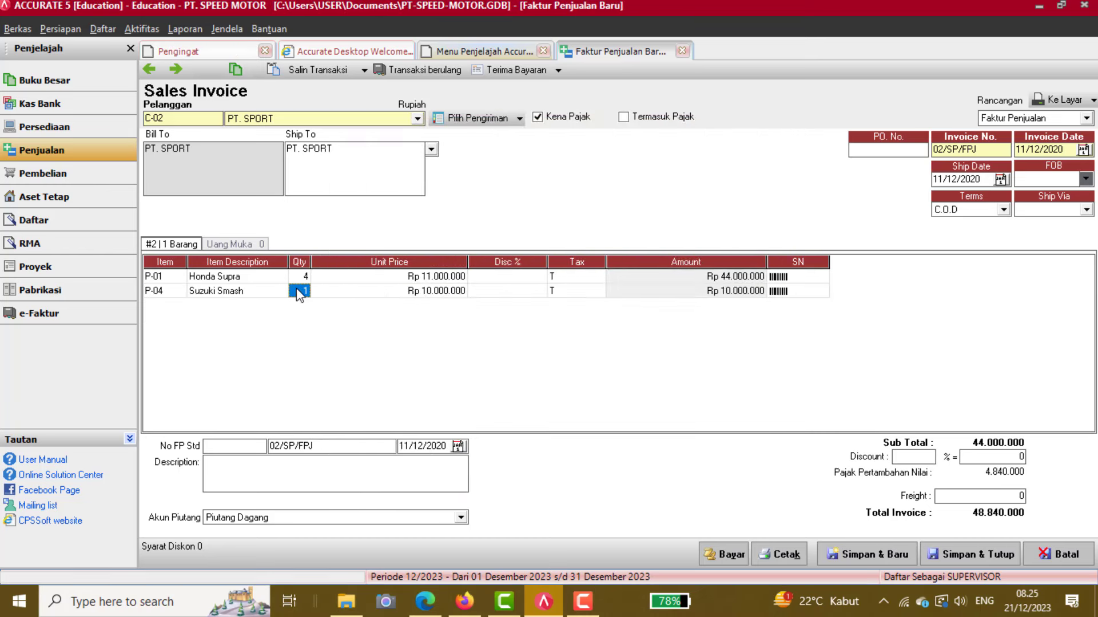
{"action": "type", "text": "2"}
{"action": "key", "text": "Tab"}
{"action": "key", "text": "Tab"}
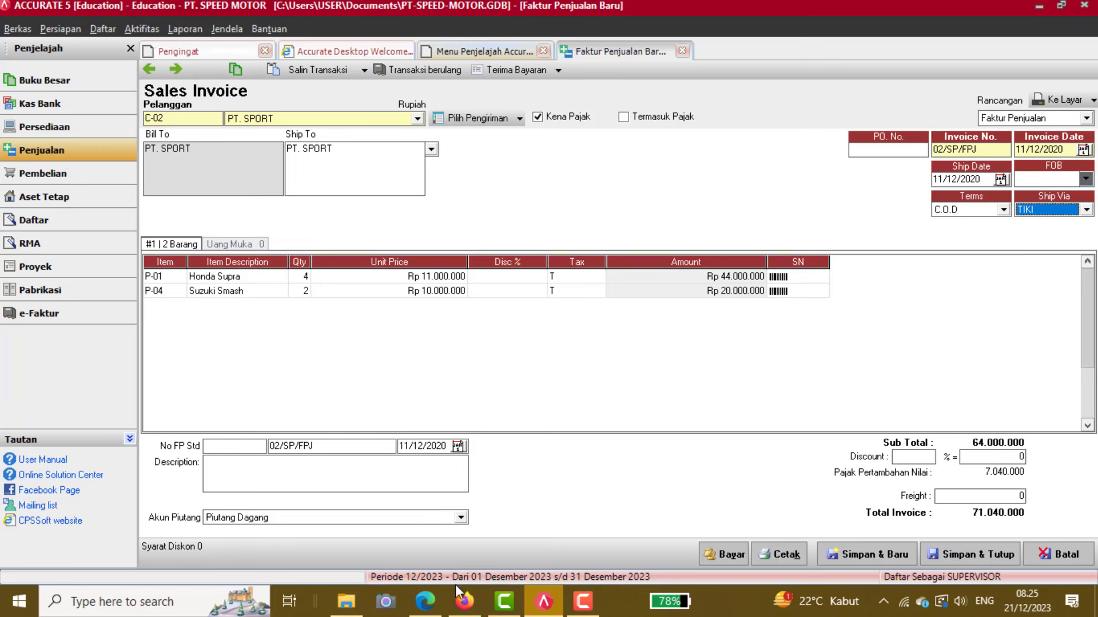
Look up the shipping cost (Biaya Kirim) in the Firefox PDF and enter 1.500.000 as the sales invoice's freight in ACCURATE.
{"action": "left_click", "coordinate": [464, 602]}
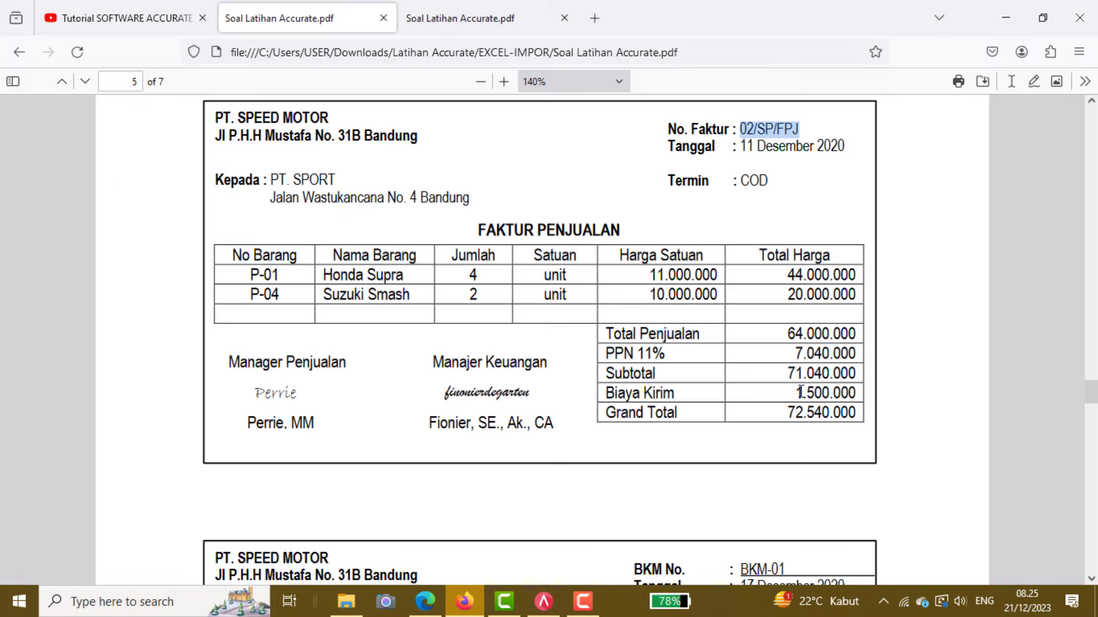
{"action": "left_click", "coordinate": [538, 605]}
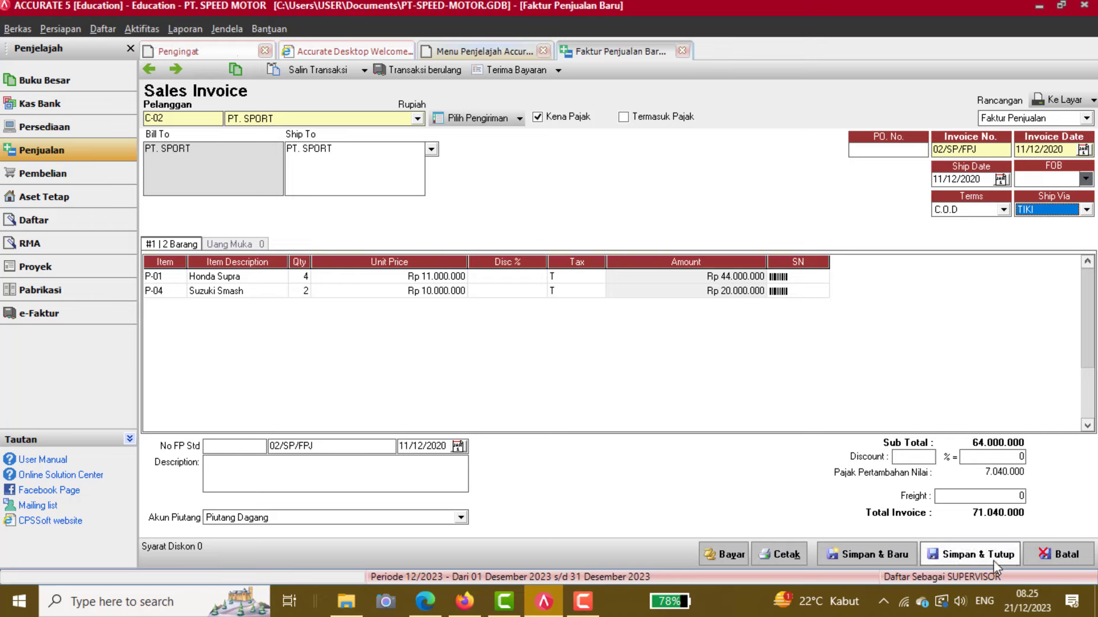
{"action": "left_click", "coordinate": [991, 496]}
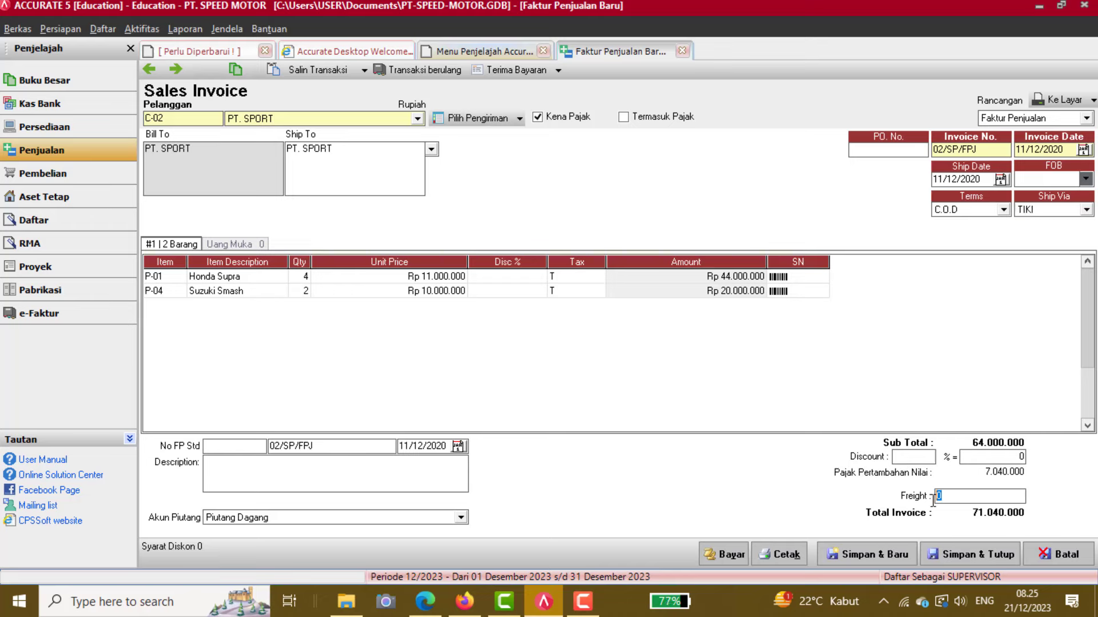
{"action": "type", "text": "1.5"}
{"action": "type", "text": "00.000"}
{"action": "key", "text": "Tab"}
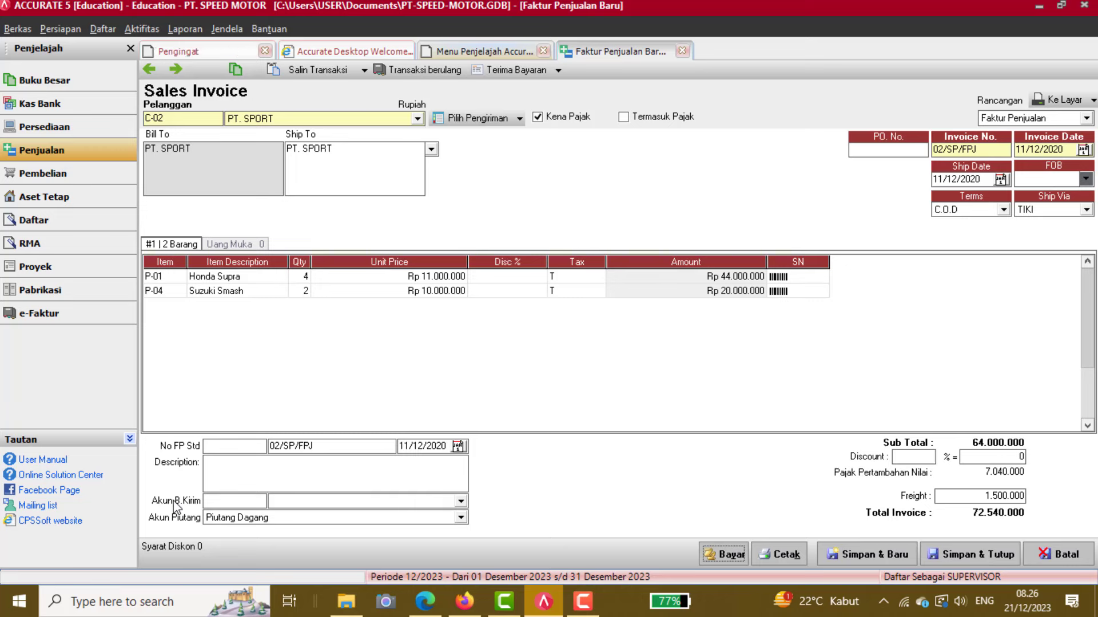
Start a new account from the invoice's shipping cost account field and set its type to Pendapatan lain.
{"action": "left_click", "coordinate": [296, 501]}
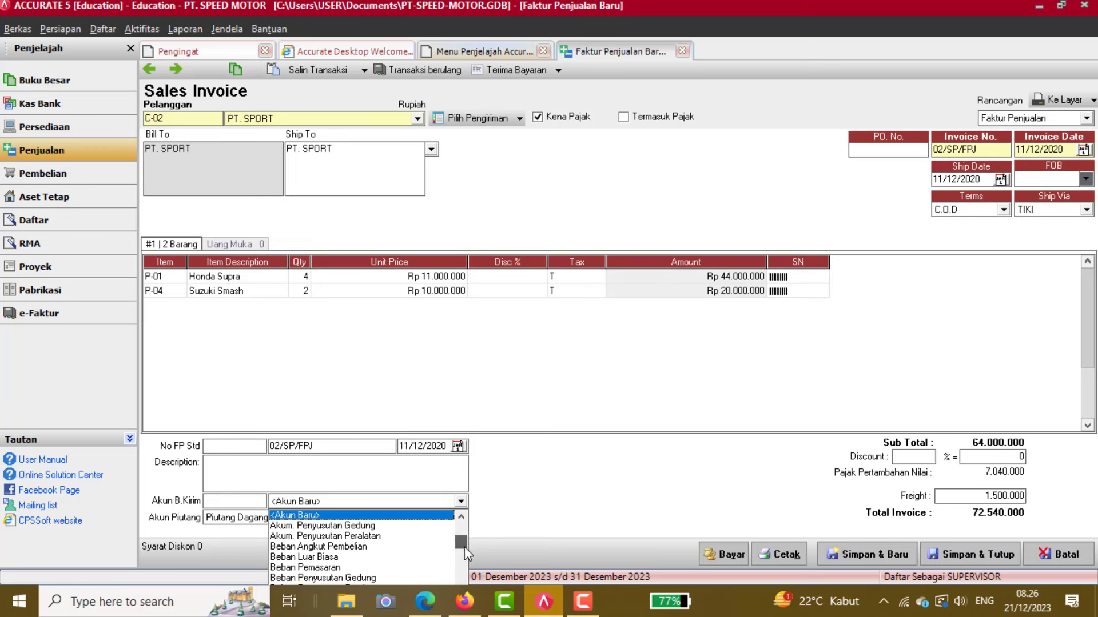
{"action": "scroll", "coordinate": [400, 544], "scroll_direction": "down", "scroll_amount": 3}
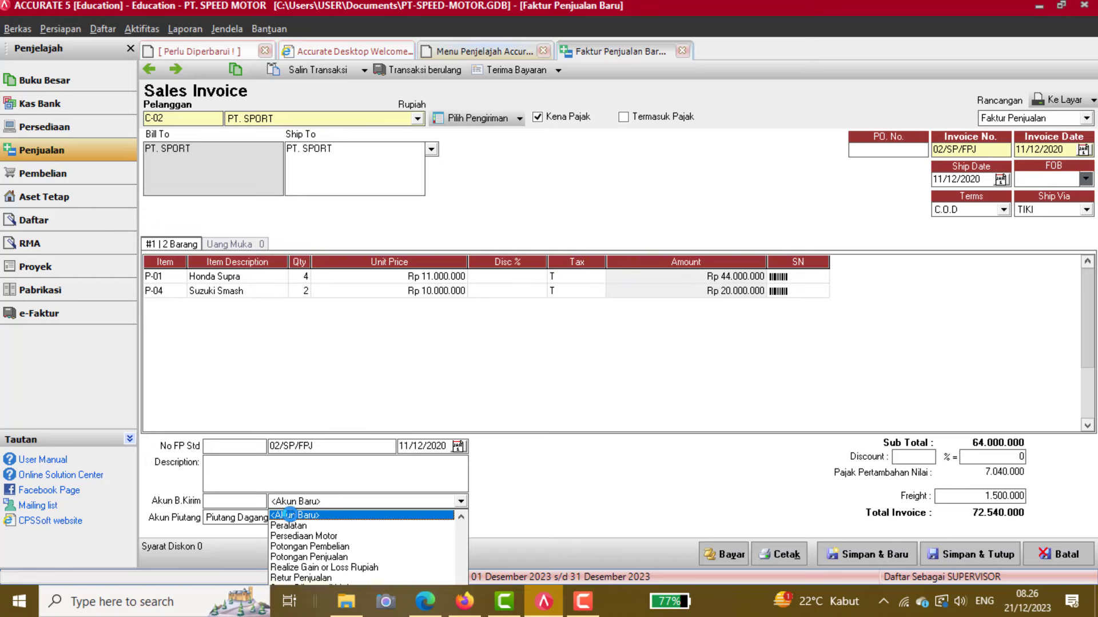
{"action": "left_click", "coordinate": [289, 515]}
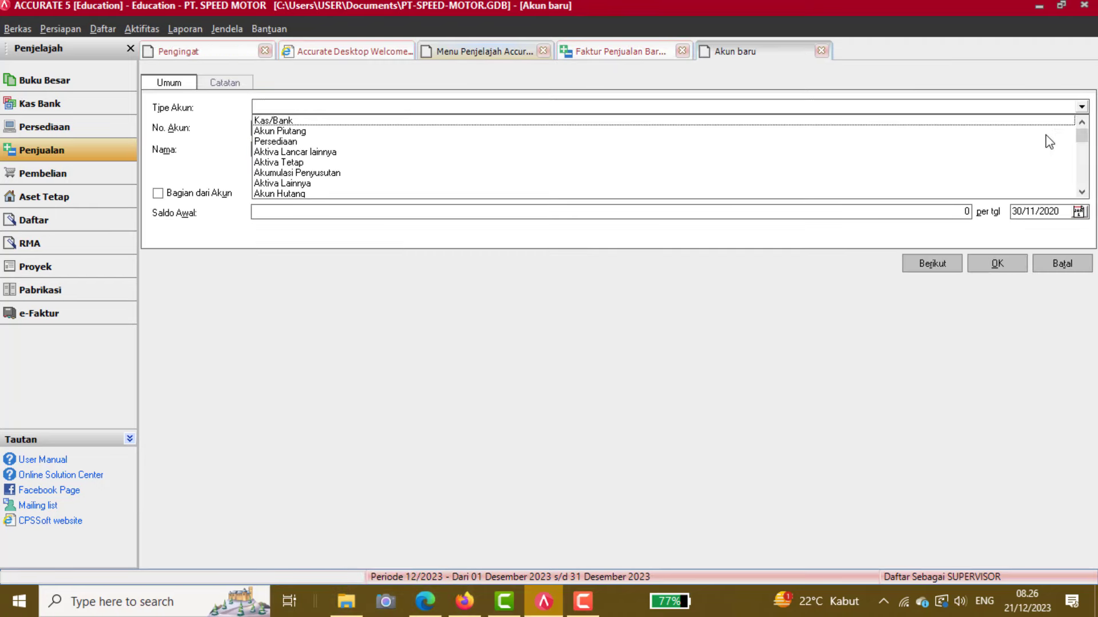
{"action": "scroll", "coordinate": [1089, 193], "scroll_direction": "down", "scroll_amount": 3}
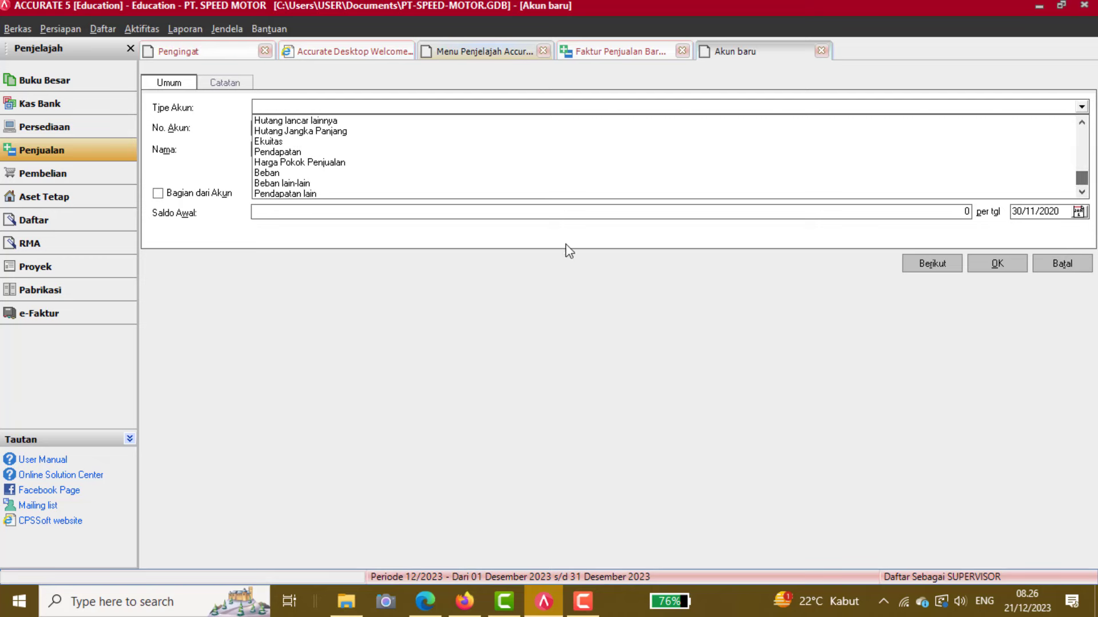
{"action": "left_click", "coordinate": [317, 193]}
Give the new account number 82000 and the name Pendapatan Angkut Penjualan, then save it and dismiss the message.
{"action": "left_click_drag", "start_coordinate": [285, 146], "coordinate": [254, 146]}
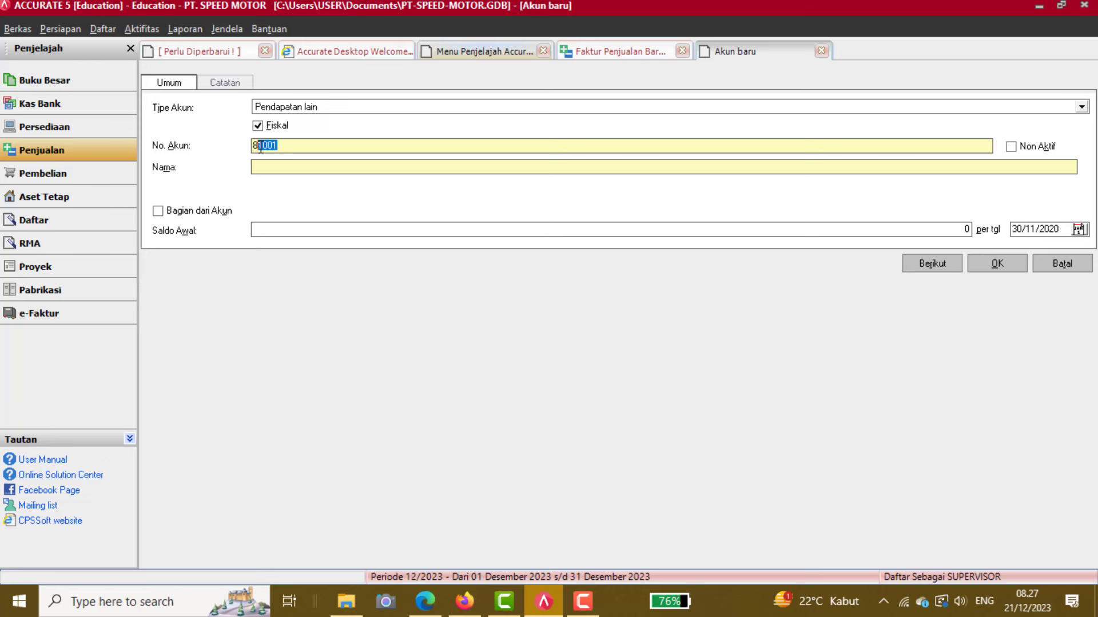
{"action": "type", "text": "2000"}
{"action": "key", "text": "Tab"}
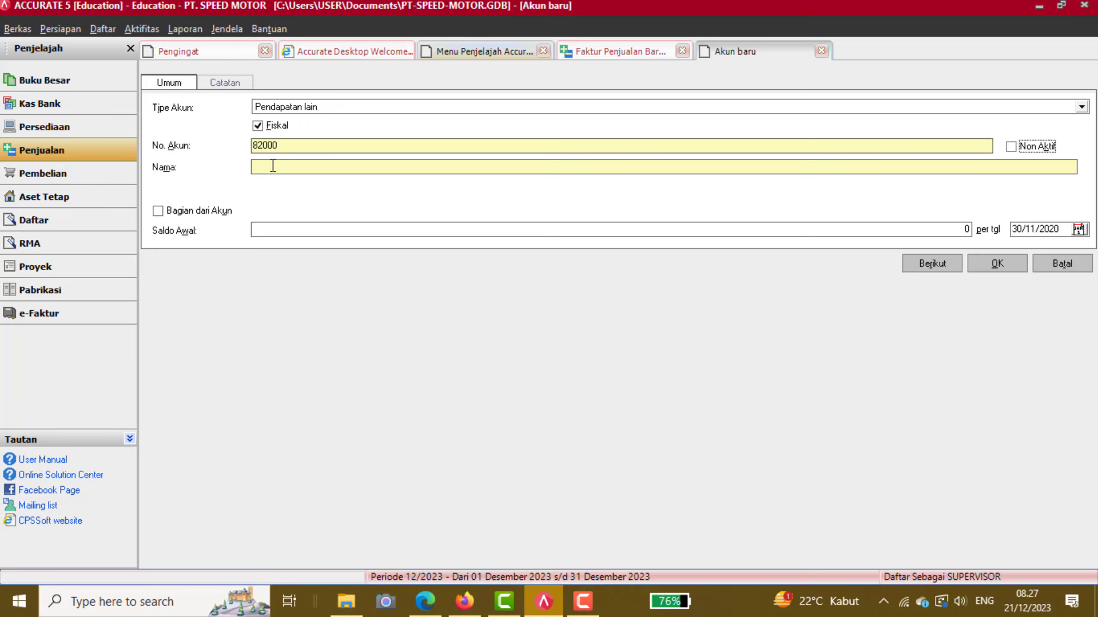
{"action": "left_click", "coordinate": [285, 166]}
{"action": "type", "text": "Pendapatan A"}
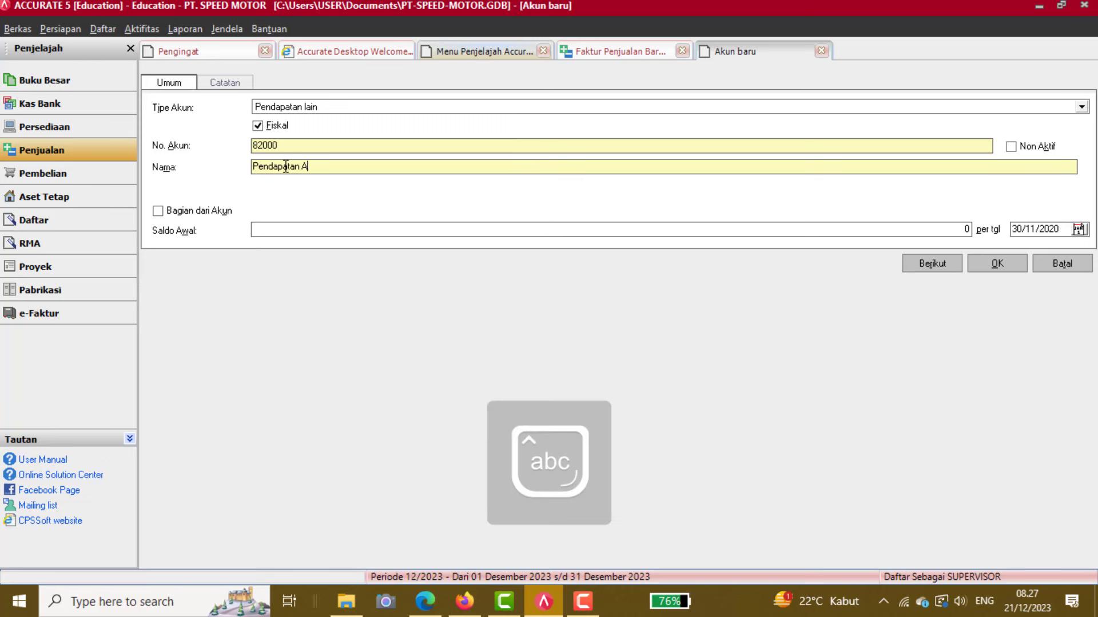
{"action": "type", "text": "ngkut Penjualan"}
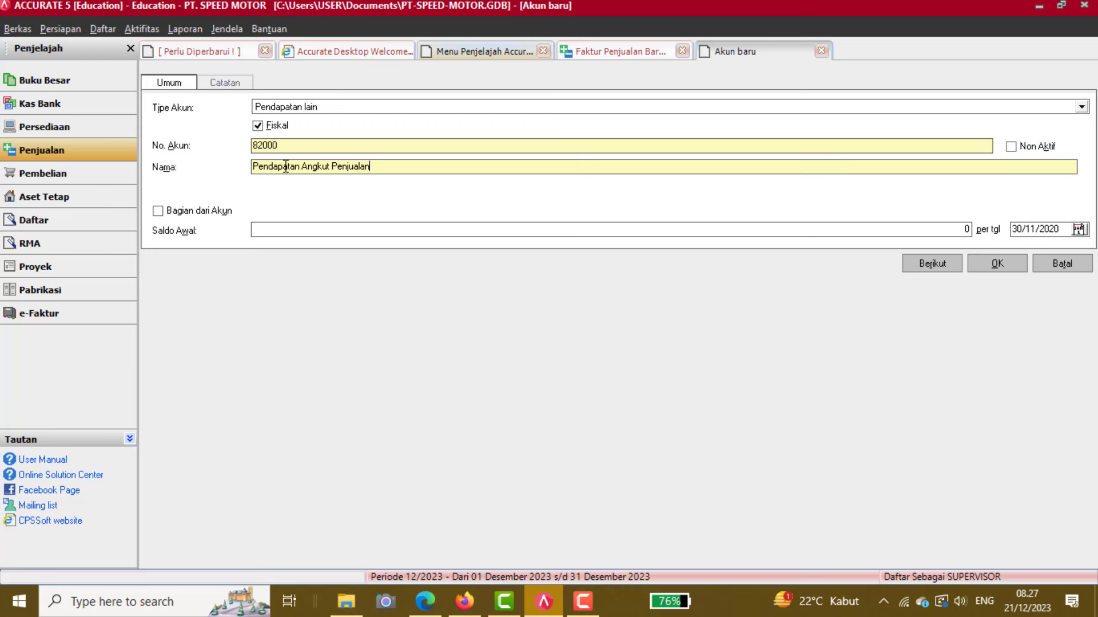
{"action": "left_click", "coordinate": [1000, 266]}
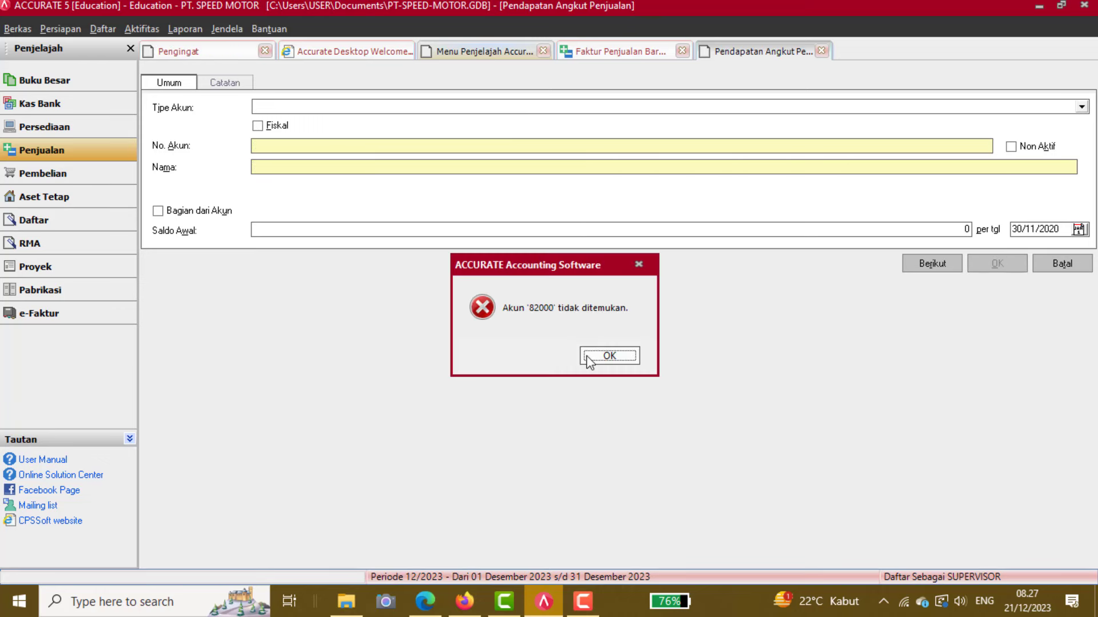
{"action": "left_click", "coordinate": [594, 355]}
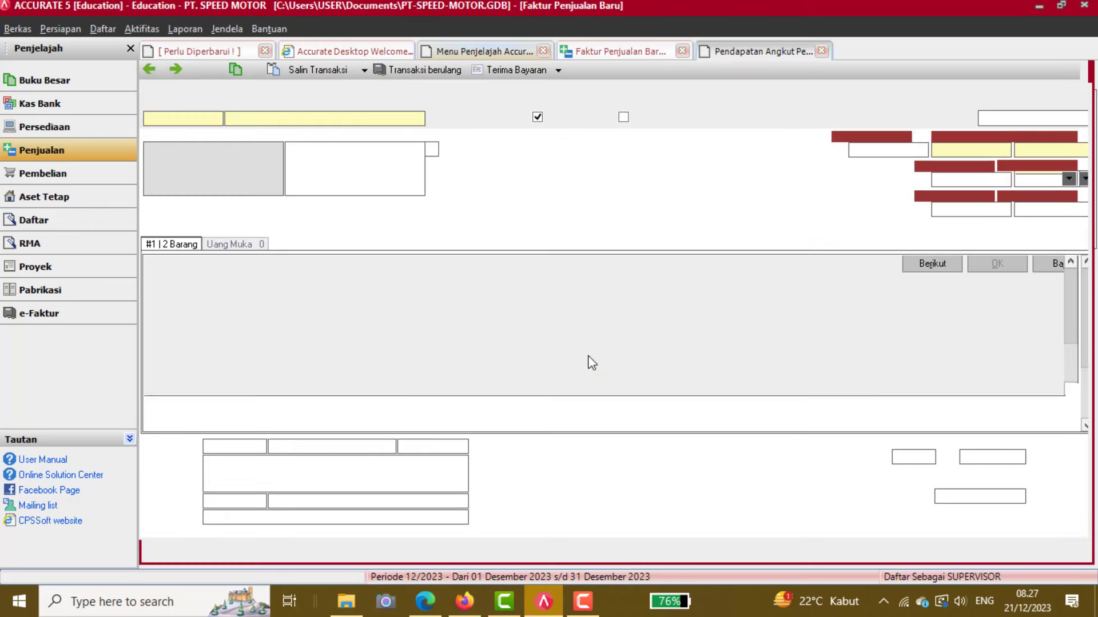
Assign account 82000 Pendapatan Angkut Penjualan as the sales invoice's shipping cost account (Akun B.Kirim).
{"action": "left_click", "coordinate": [350, 501]}
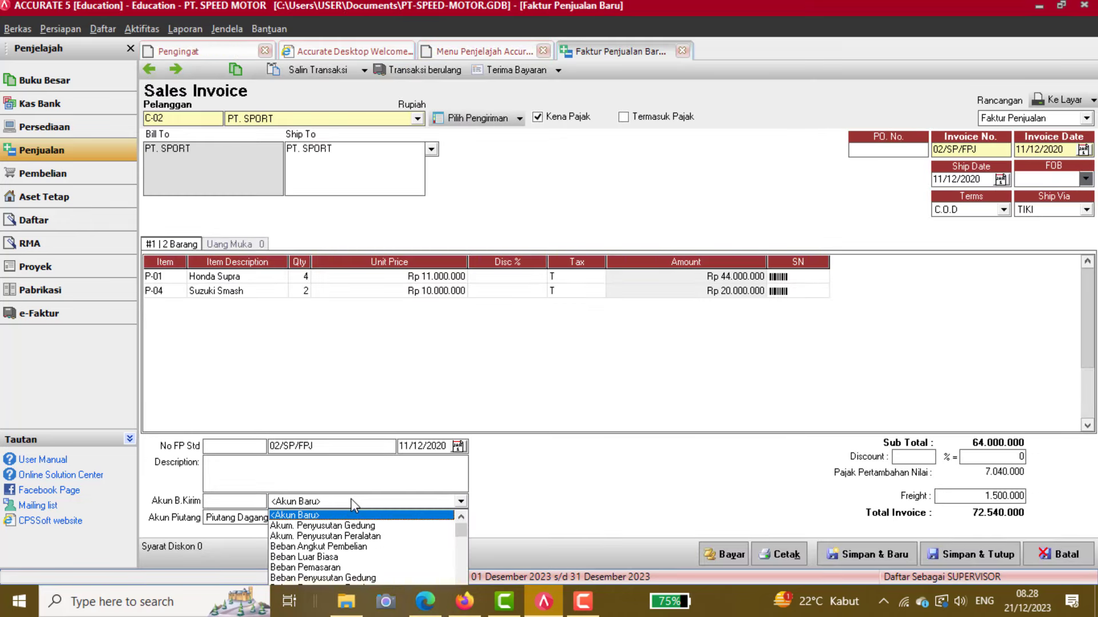
{"action": "left_click", "coordinate": [249, 501]}
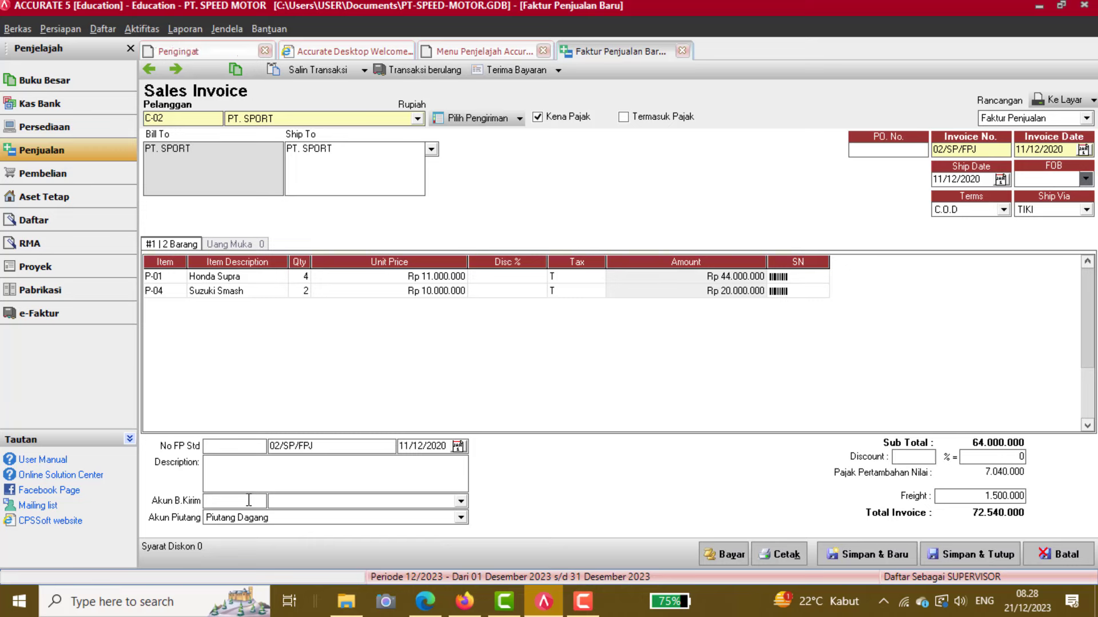
{"action": "type", "text": "82000"}
{"action": "key", "text": "Tab"}
{"action": "left_click", "coordinate": [249, 501]}
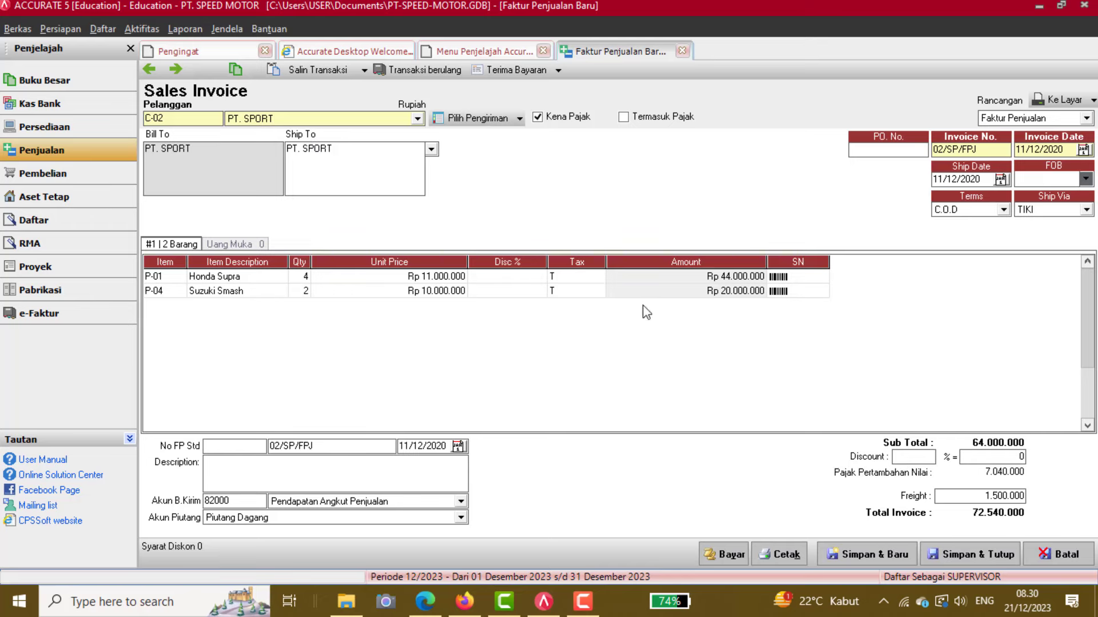
Start a customer receipt from the PT. SPORT invoice, set its bank to Kas Bank and its cheque date to 11/12/2020.
{"action": "left_click", "coordinate": [722, 558]}
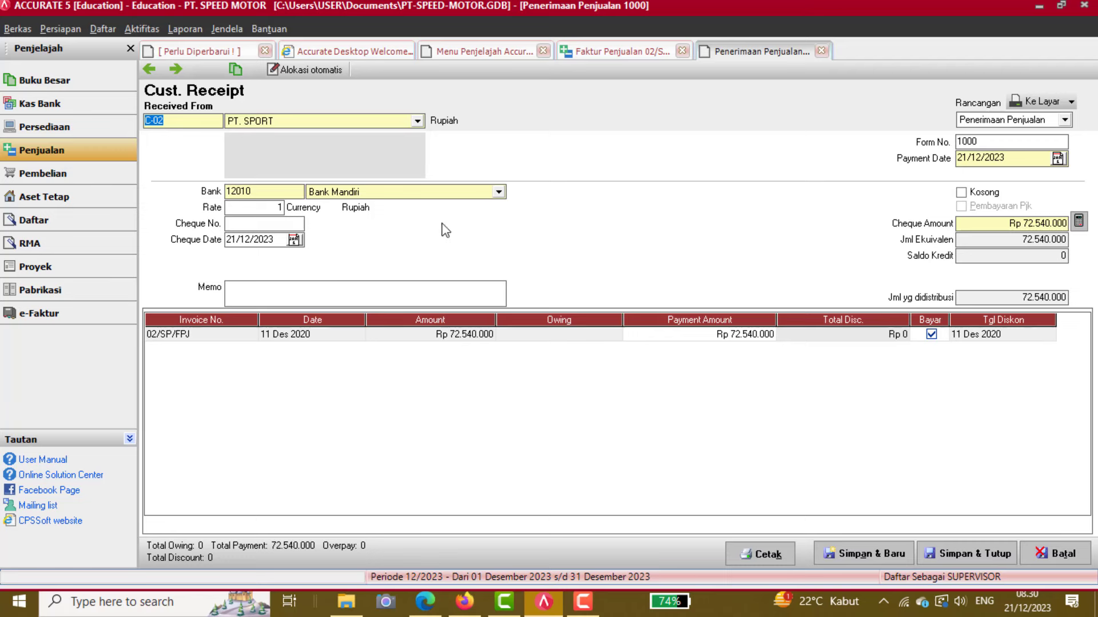
{"action": "left_click", "coordinate": [341, 192]}
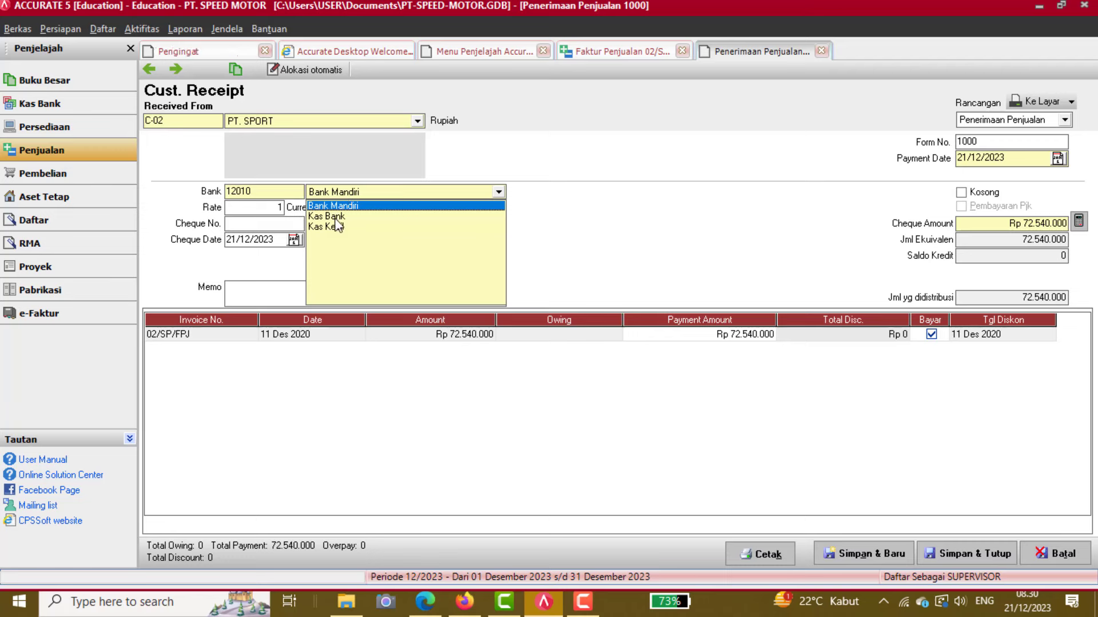
{"action": "left_click", "coordinate": [338, 218]}
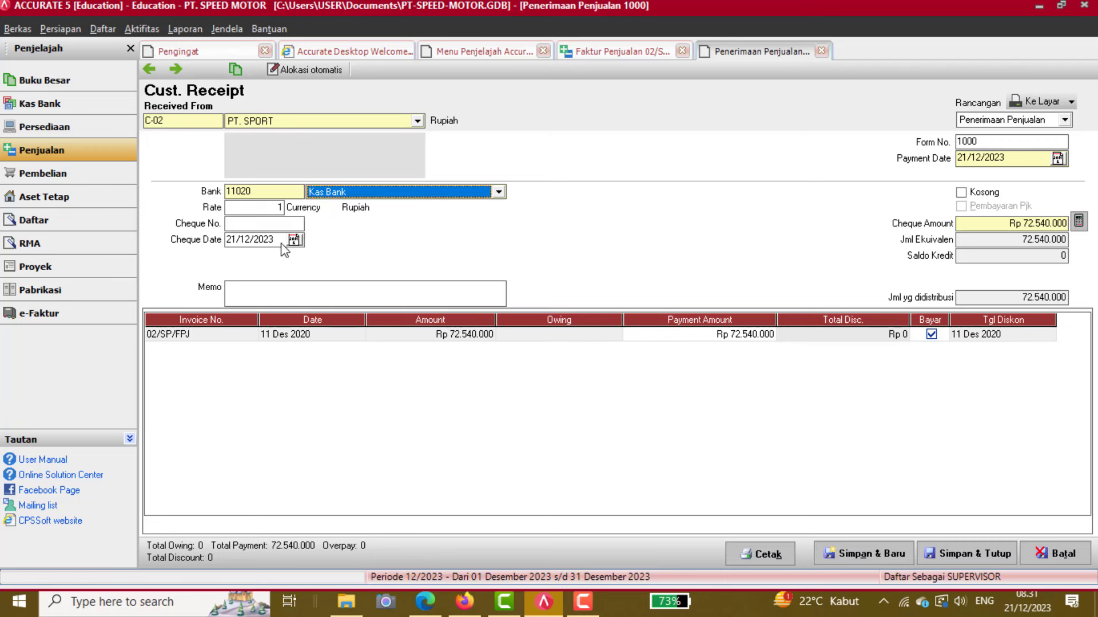
{"action": "left_click", "coordinate": [232, 240]}
{"action": "left_click", "coordinate": [229, 241]}
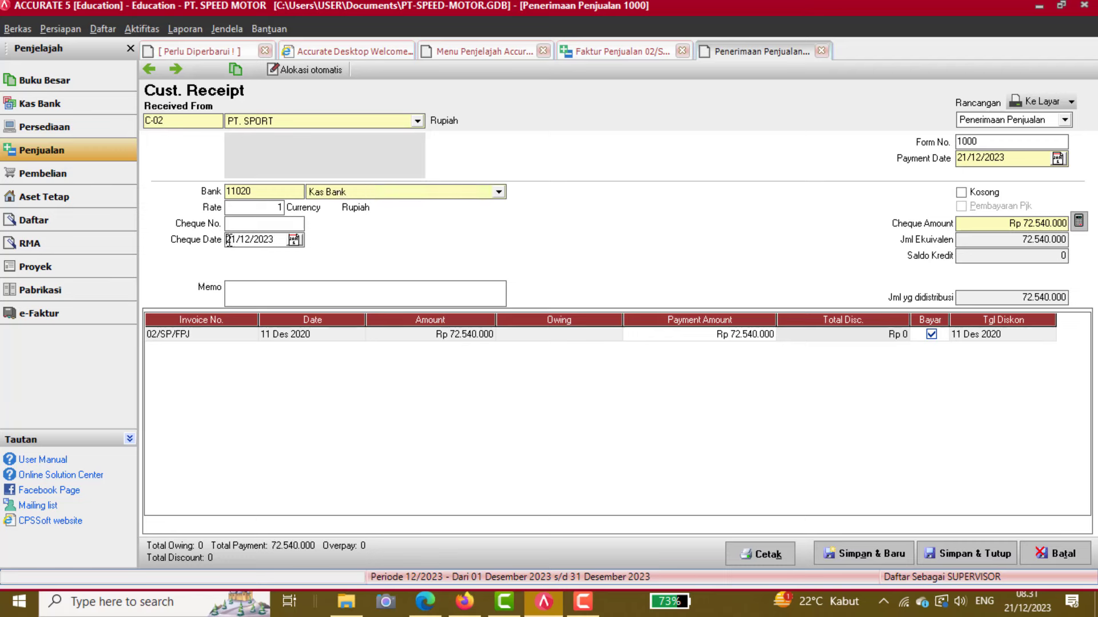
{"action": "type", "text": "11/12/2020"}
Change the receipt's payment date to match the cheque date, then save and close both the receipt and the sales invoice.
{"action": "left_click", "coordinate": [959, 158]}
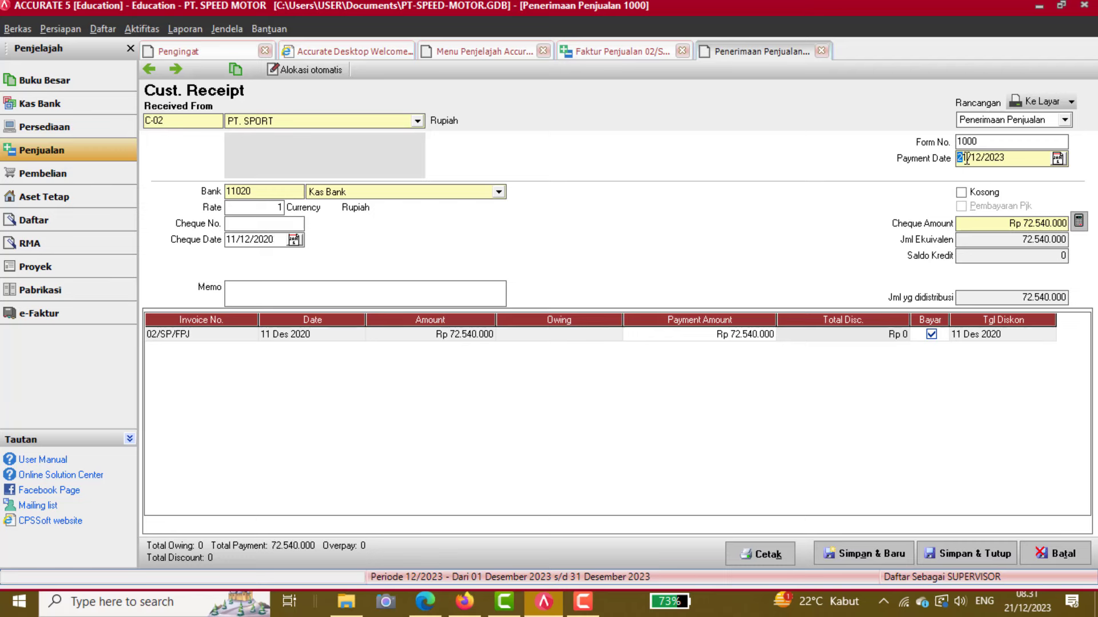
{"action": "type", "text": "1"}
{"action": "left_click_drag", "start_coordinate": [1004, 159], "coordinate": [999, 159]}
{"action": "left_click", "coordinate": [954, 544]}
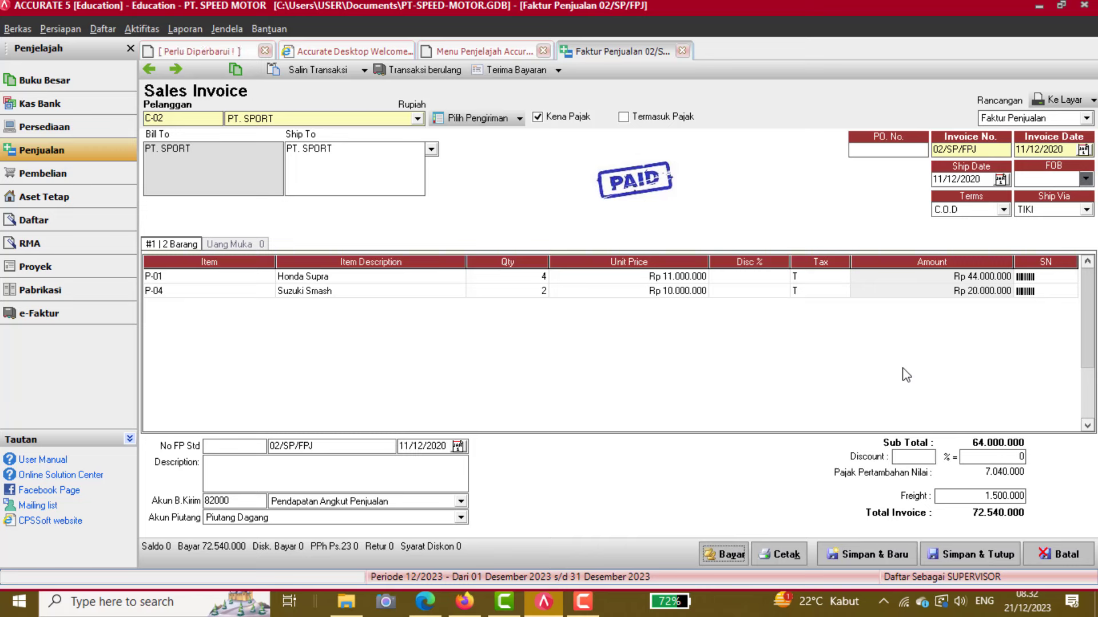
{"action": "left_click", "coordinate": [953, 552]}
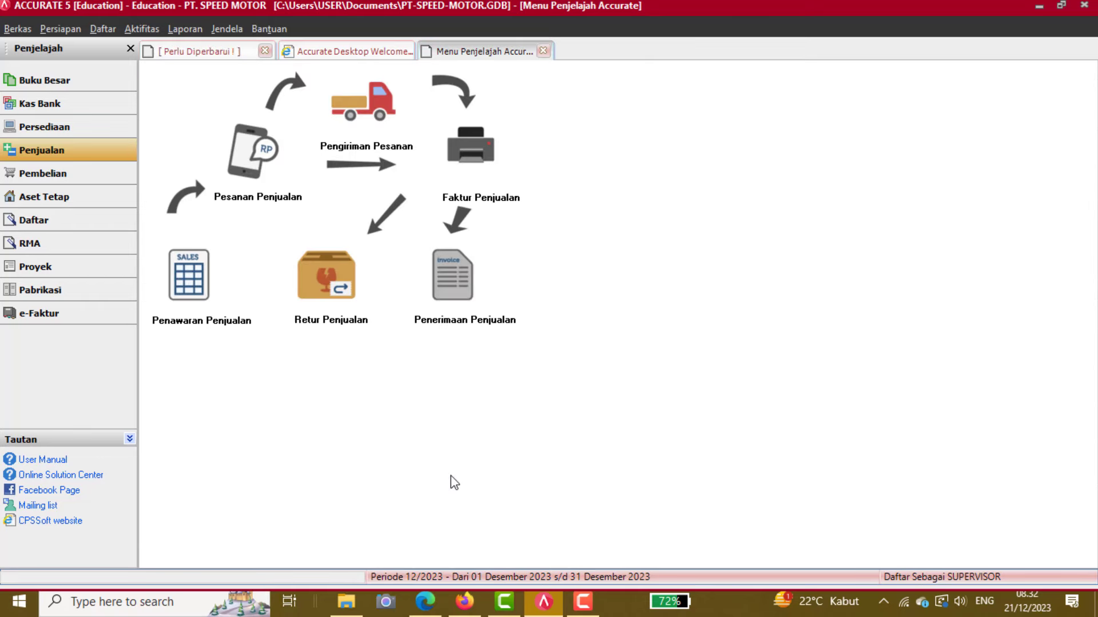
Look up cash receipt voucher BKM-01 in the Firefox PDF and start a new customer receipt from PT. TREASURE in ACCURATE.
{"action": "left_click", "coordinate": [464, 601]}
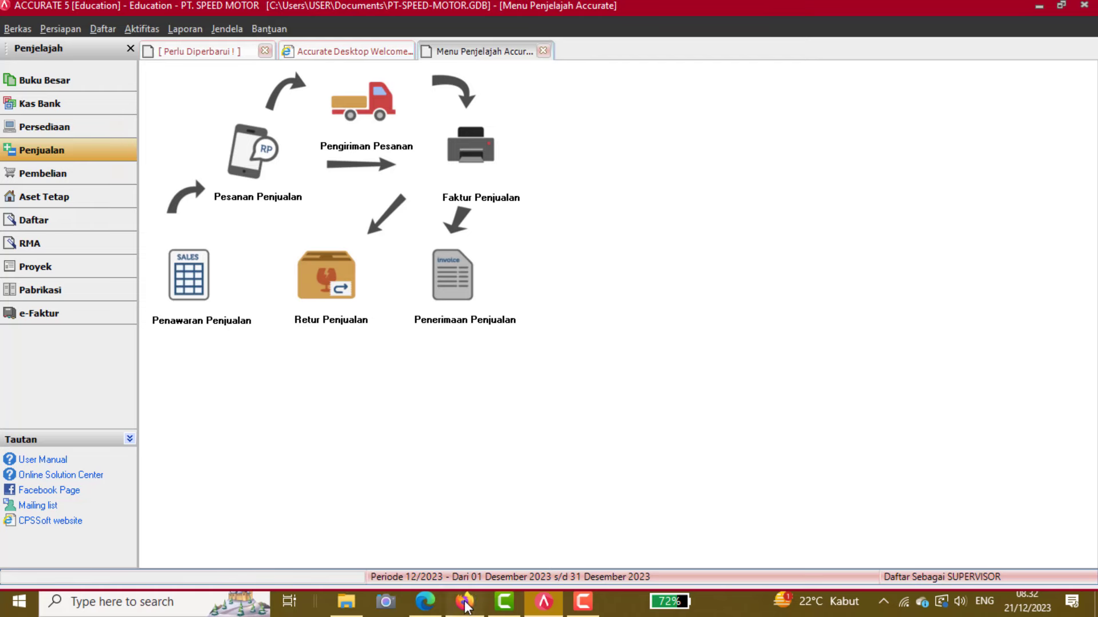
{"action": "scroll", "coordinate": [355, 342], "scroll_direction": "down", "scroll_amount": 5}
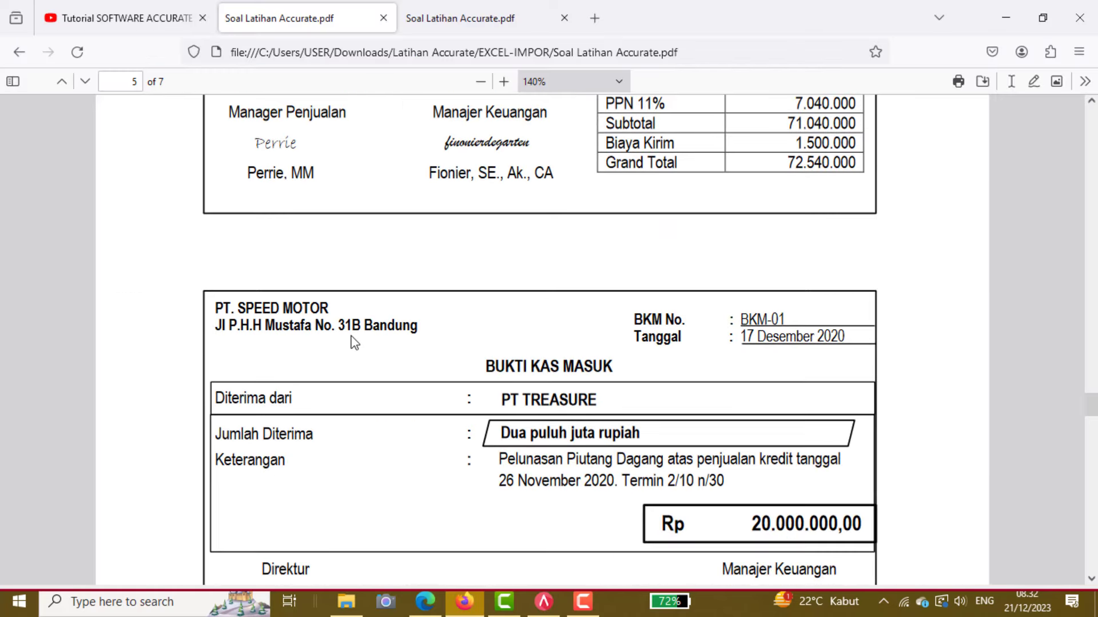
{"action": "scroll", "coordinate": [331, 335], "scroll_direction": "down", "scroll_amount": 1}
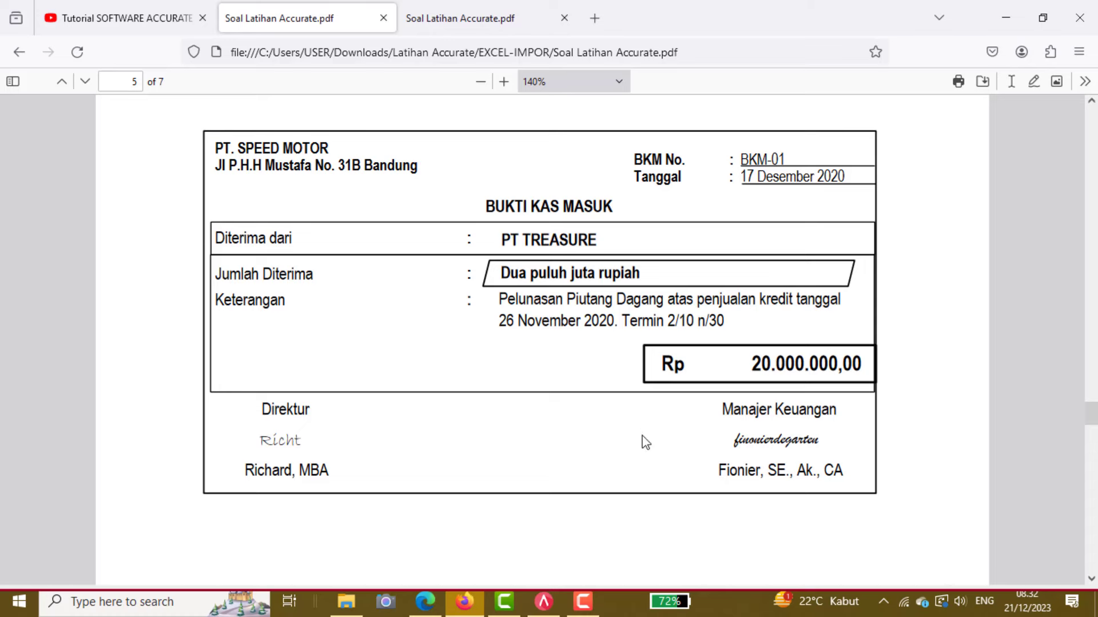
{"action": "left_click", "coordinate": [544, 609]}
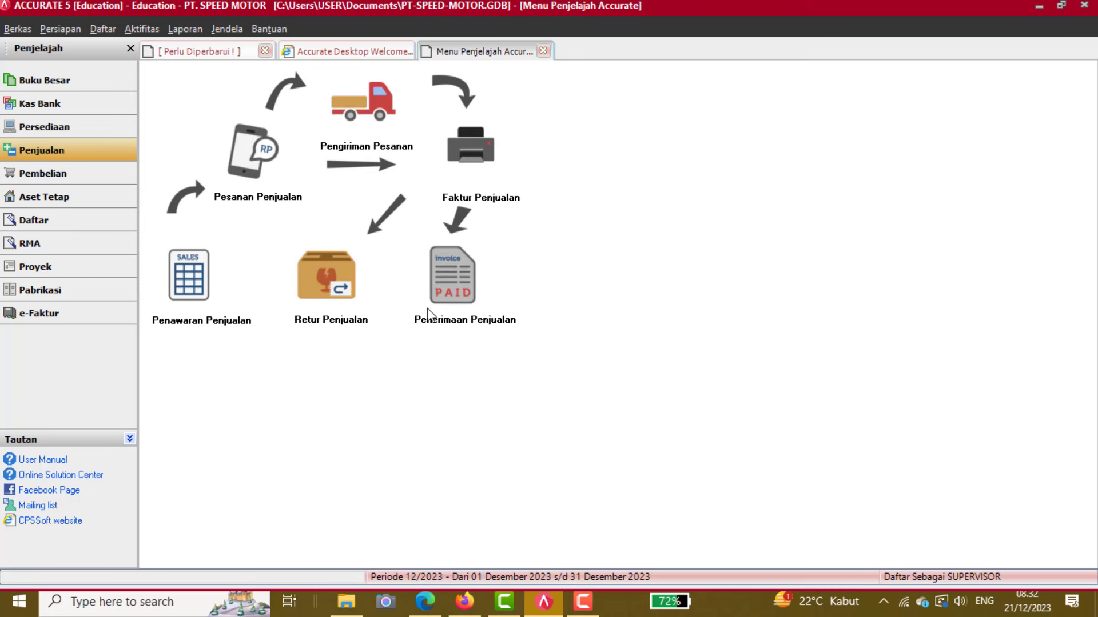
{"action": "left_click", "coordinate": [454, 275]}
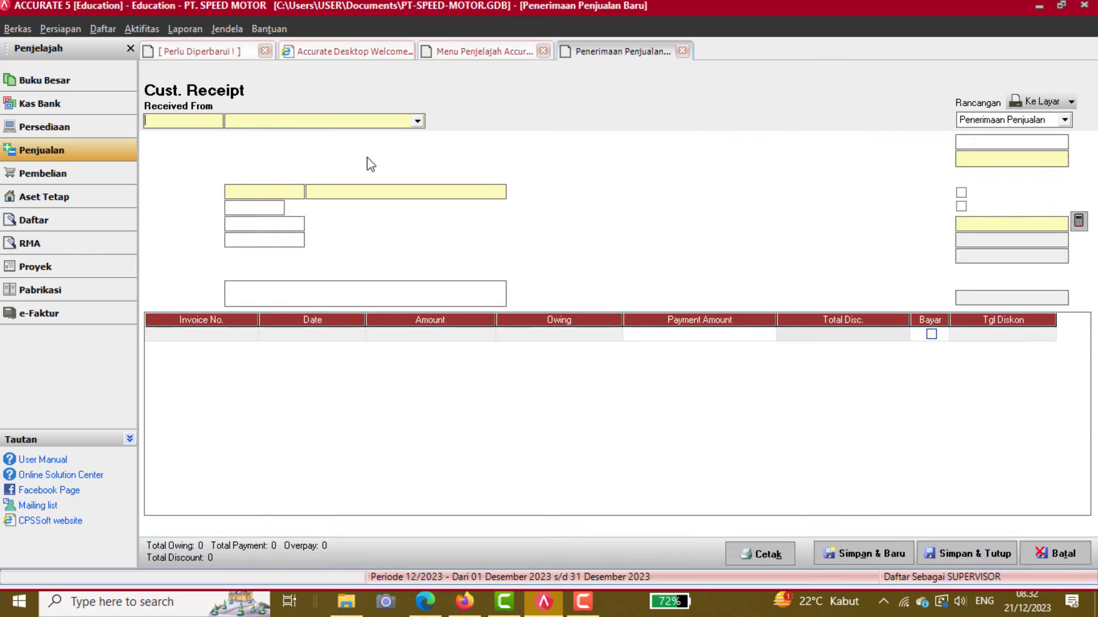
{"action": "left_click", "coordinate": [417, 121]}
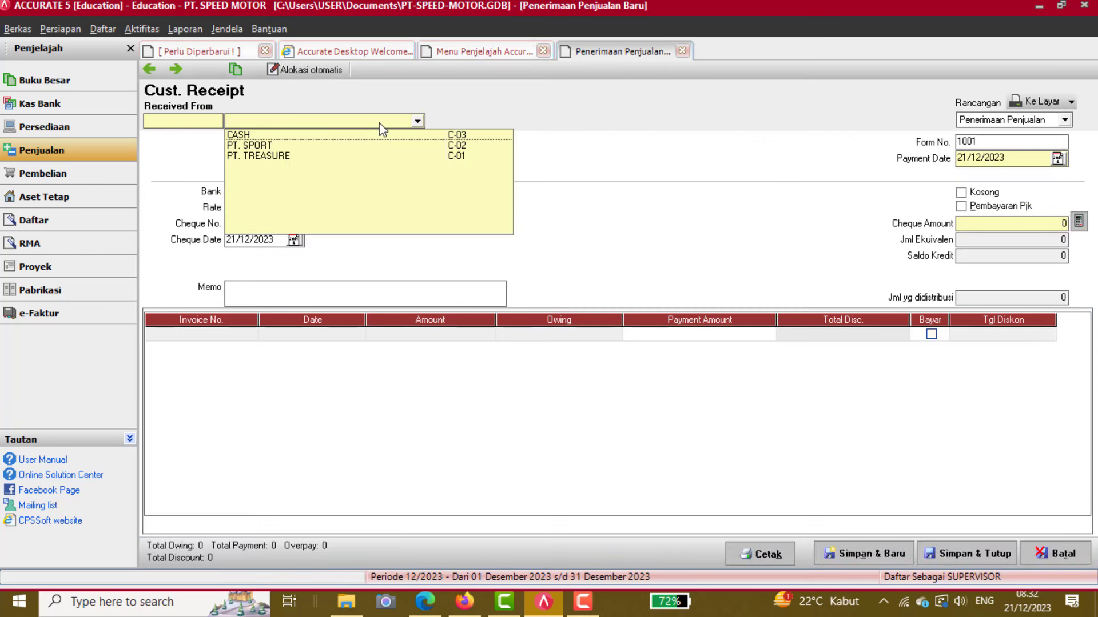
{"action": "left_click", "coordinate": [293, 158]}
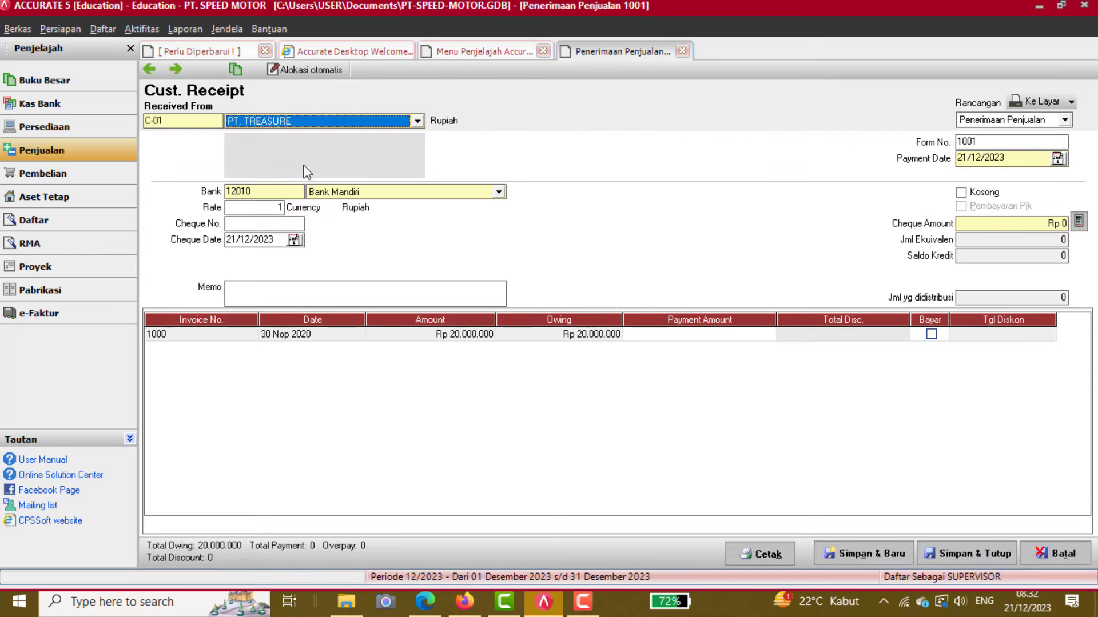
Set the PT. TREASURE receipt's bank to Kas Bank and both its cheque date and payment date to 17/12/2020.
{"action": "left_click", "coordinate": [350, 193]}
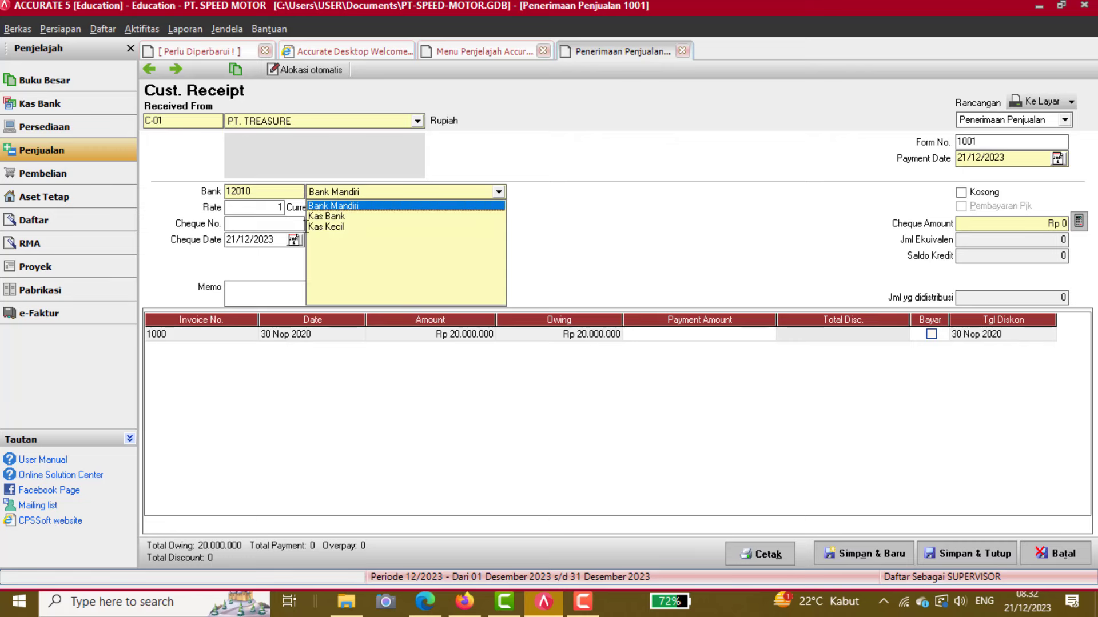
{"action": "left_click", "coordinate": [341, 216]}
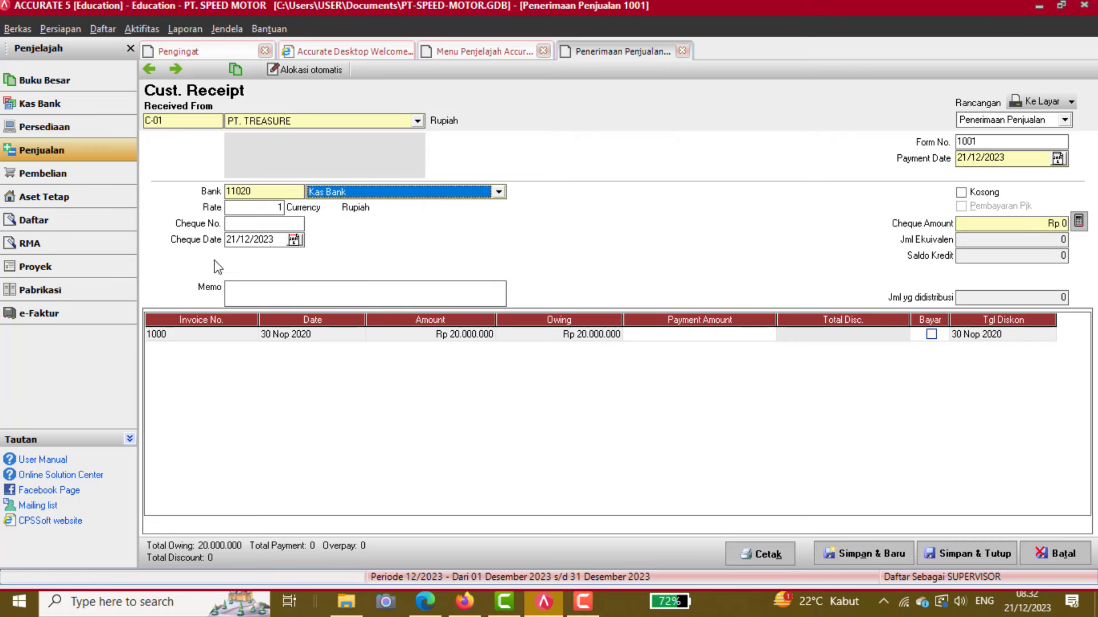
{"action": "left_click", "coordinate": [232, 241]}
{"action": "type", "text": "17/"}
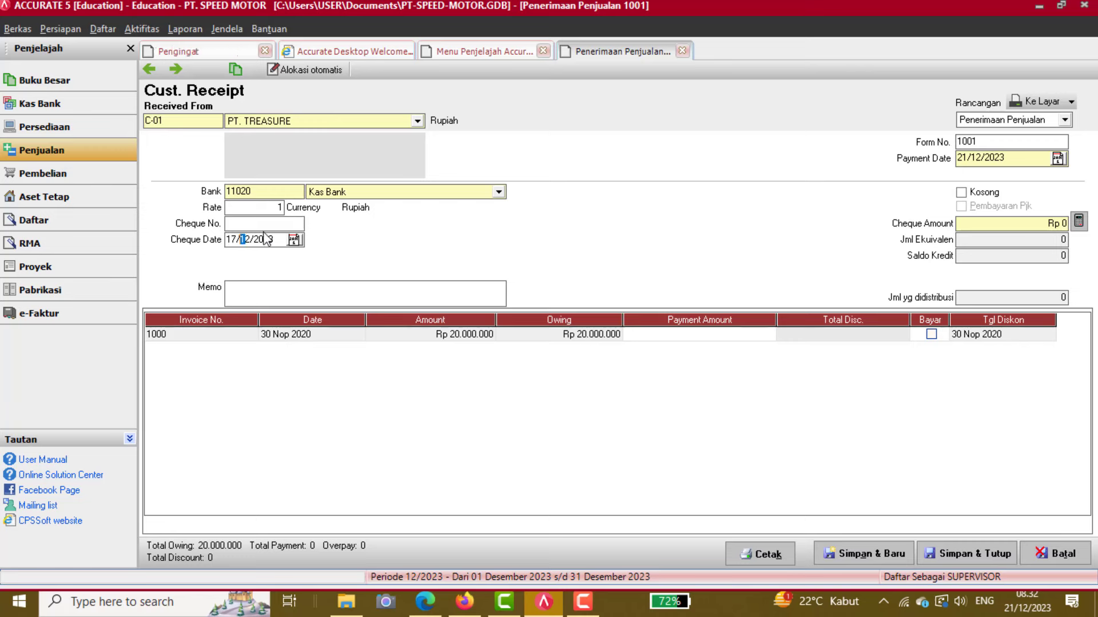
{"action": "type", "text": "12/2020"}
{"action": "left_click", "coordinate": [954, 158]}
{"action": "type", "text": "1712"}
{"action": "left_click", "coordinate": [996, 158]}
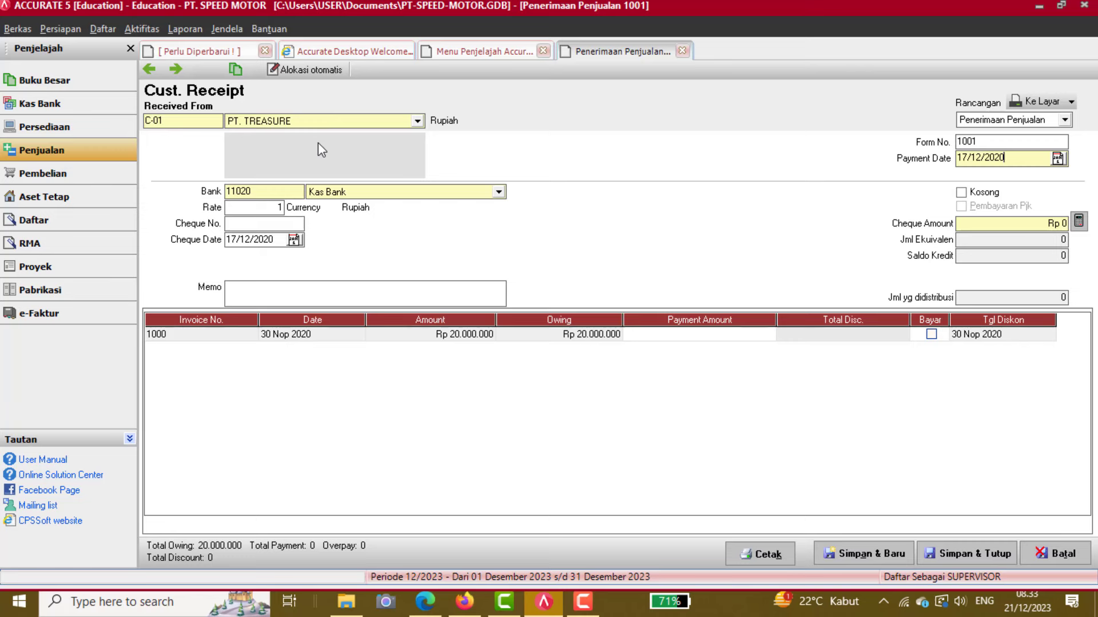
Mark invoice 1000 for payment, enter a cheque amount of 20.000.000, and save and close the receipt.
{"action": "left_click", "coordinate": [931, 335]}
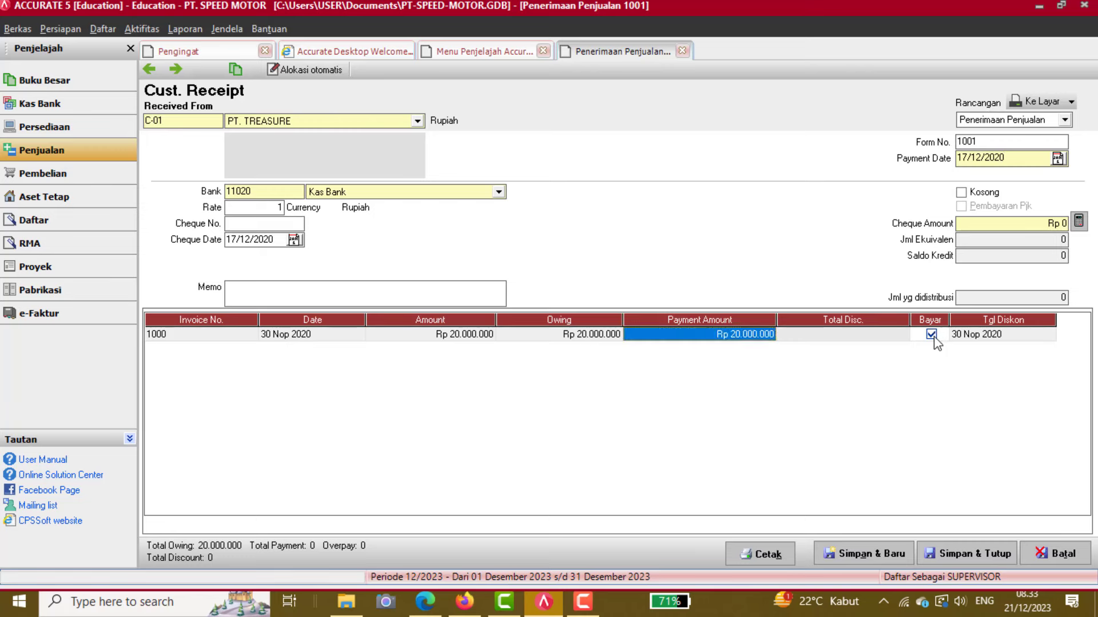
{"action": "left_click", "coordinate": [844, 338]}
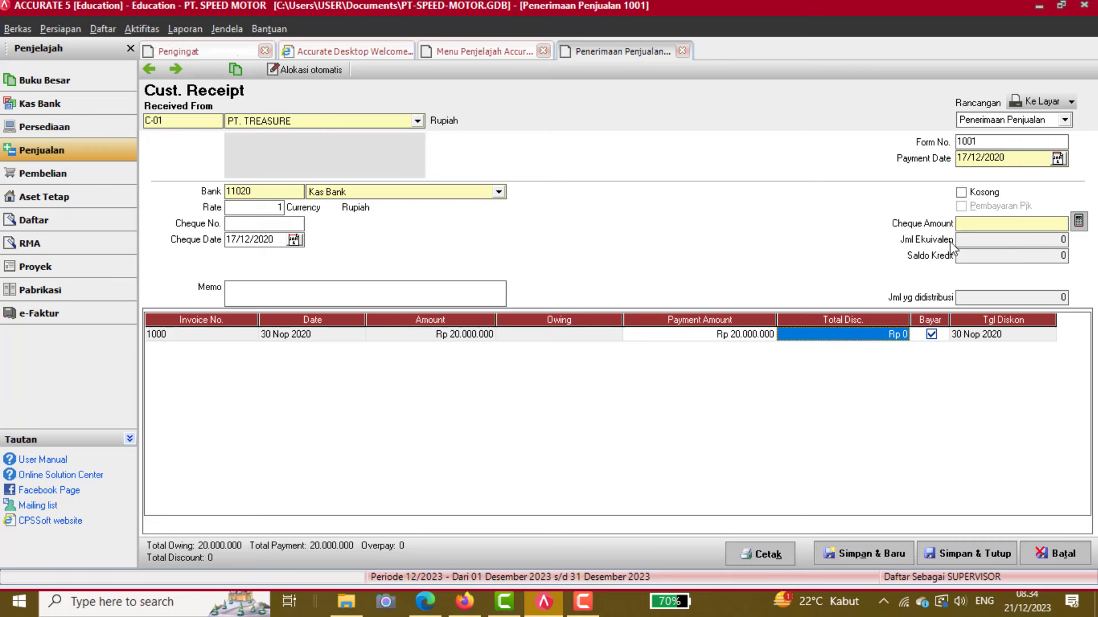
{"action": "left_click", "coordinate": [989, 226]}
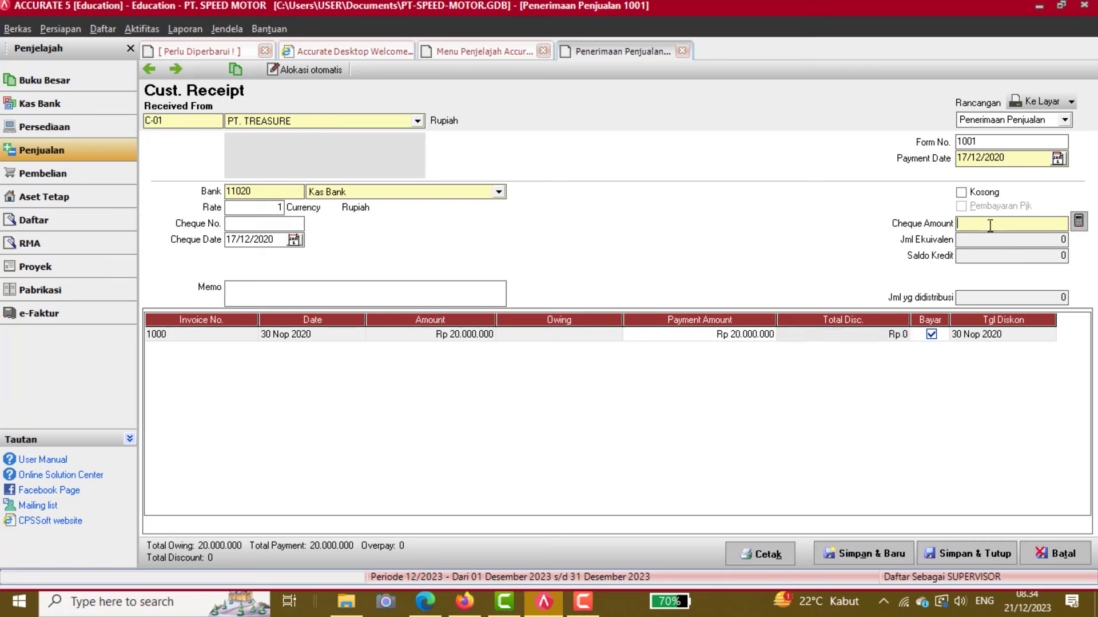
{"action": "type", "text": "2"}
{"action": "type", "text": "0.000."}
{"action": "type", "text": "000"}
{"action": "key", "text": "Tab"}
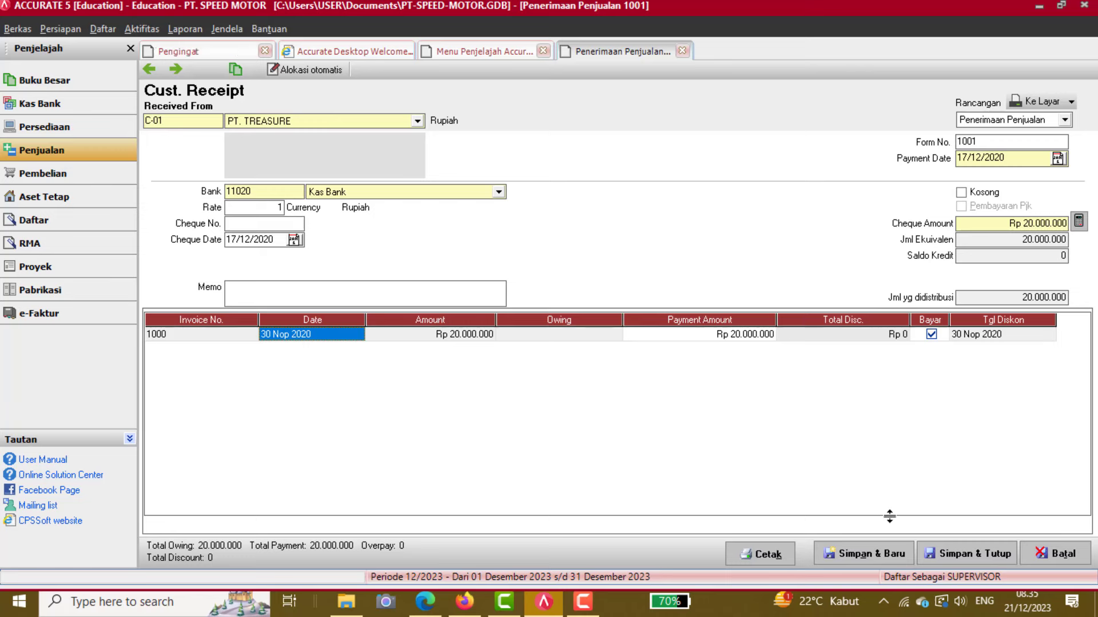
{"action": "left_click", "coordinate": [946, 556]}
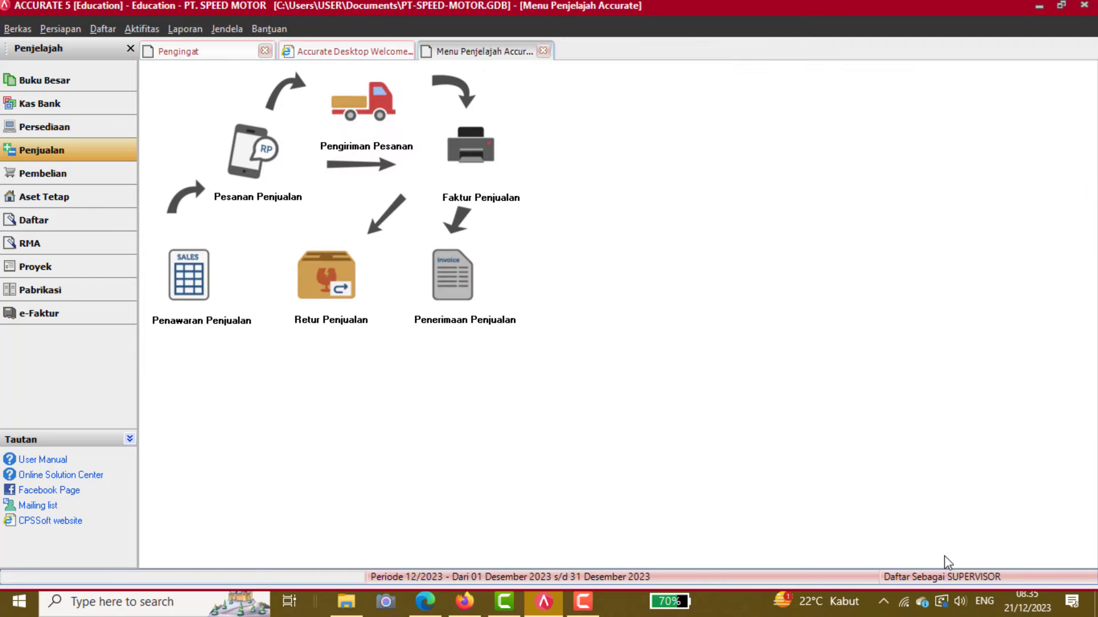
Look up cash payment voucher BKK-01 in the Firefox PDF and start a purchase payment to PT. ADI MOTOR in ACCURATE.
{"action": "left_click", "coordinate": [465, 601]}
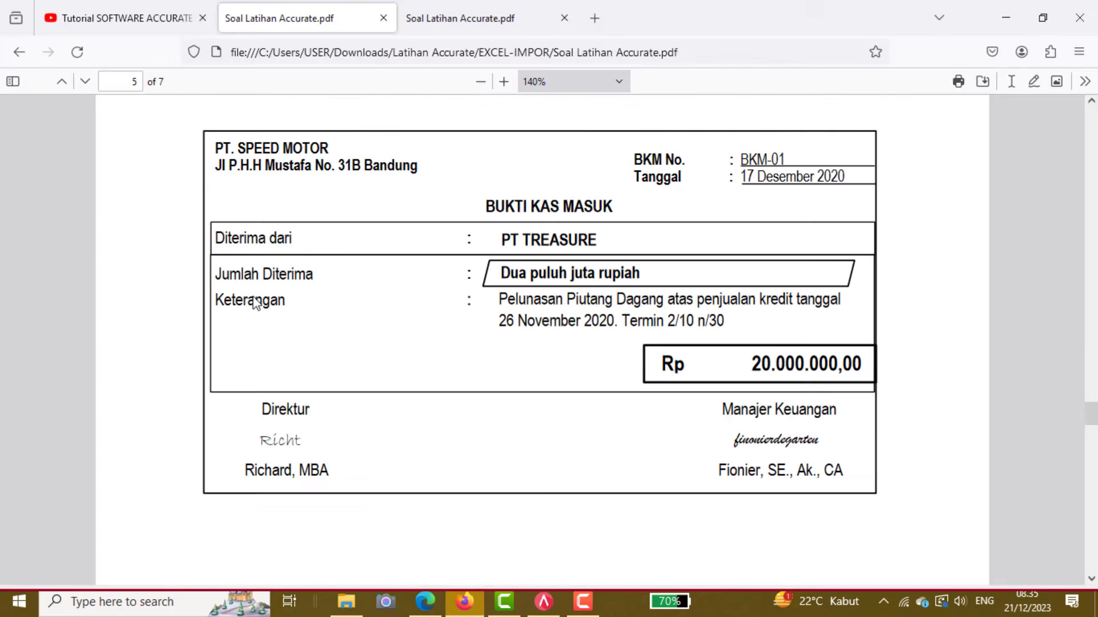
{"action": "scroll", "coordinate": [328, 274], "scroll_direction": "down", "scroll_amount": 10}
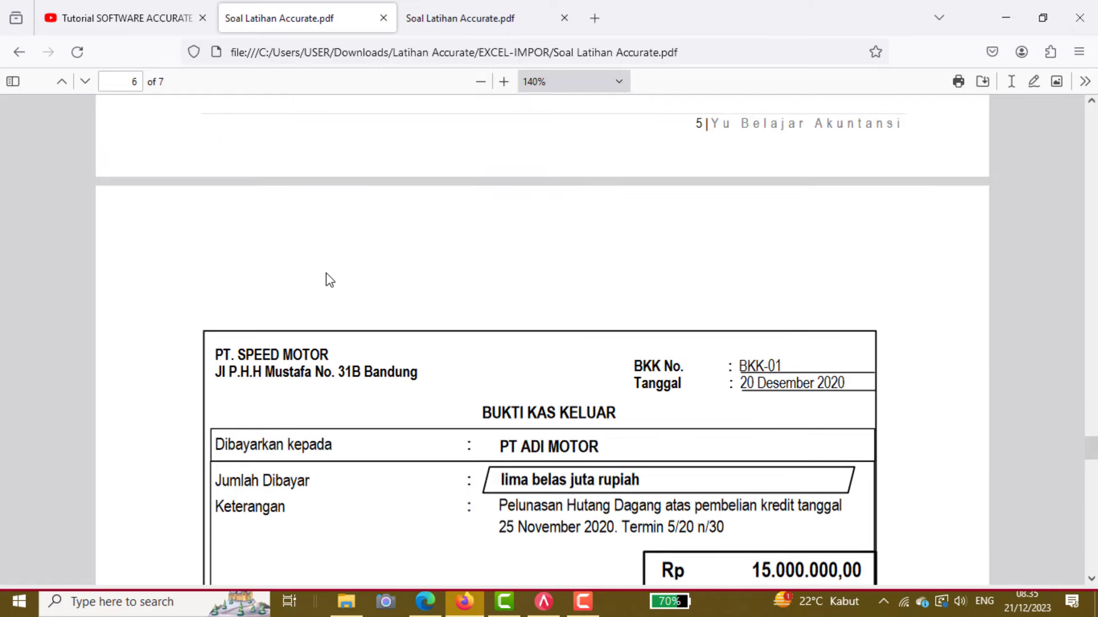
{"action": "scroll", "coordinate": [326, 273], "scroll_direction": "down", "scroll_amount": 4}
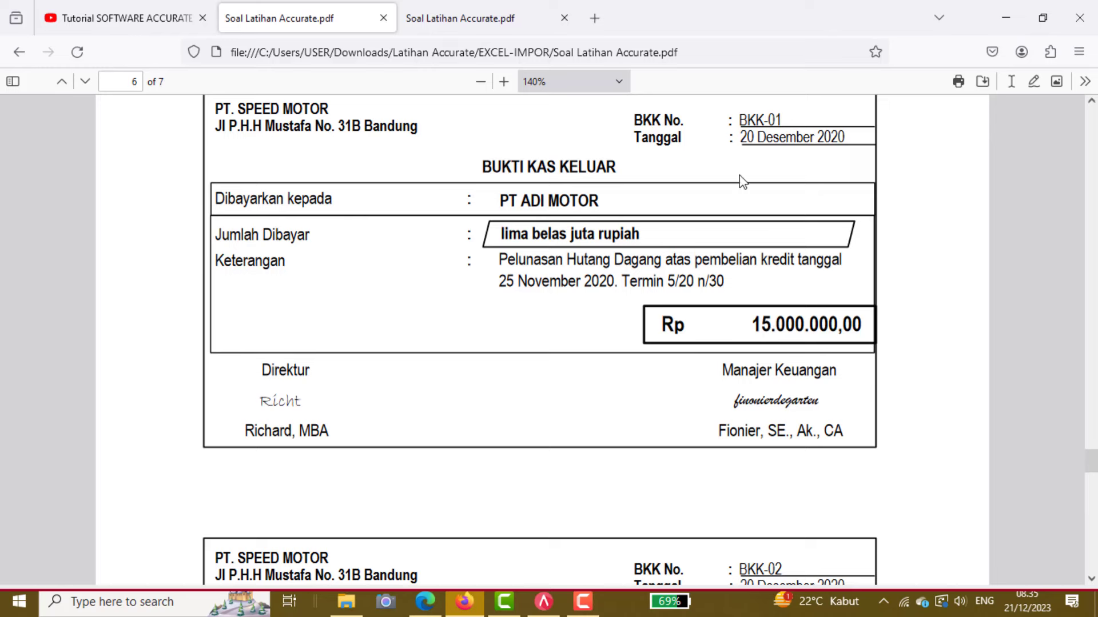
{"action": "left_click", "coordinate": [544, 605]}
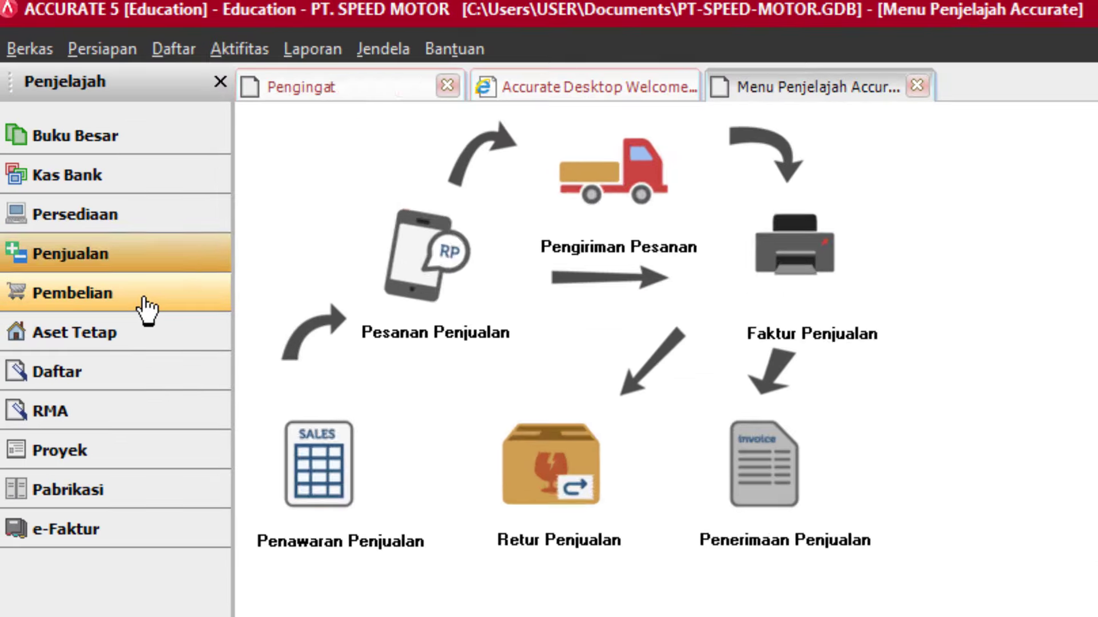
{"action": "left_click", "coordinate": [122, 264]}
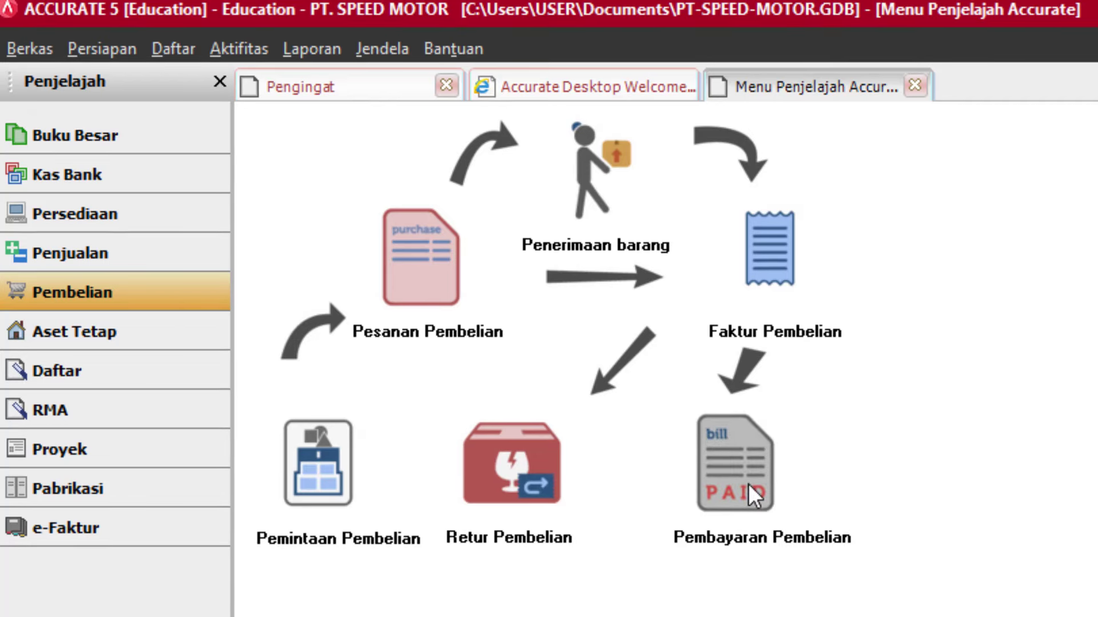
{"action": "left_click", "coordinate": [747, 484]}
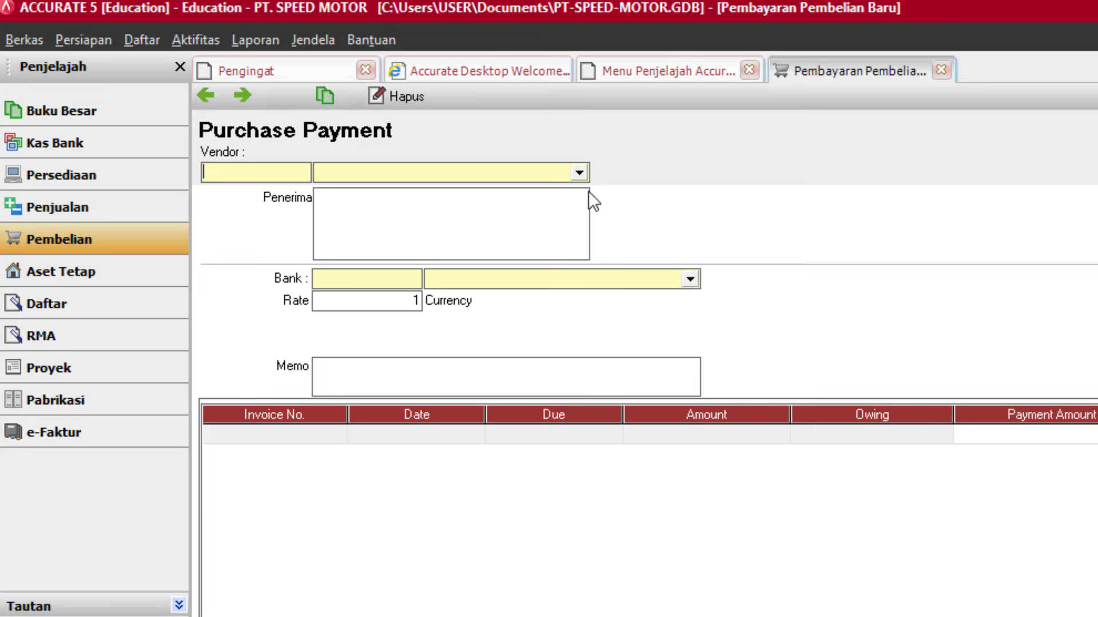
{"action": "left_click", "coordinate": [539, 174]}
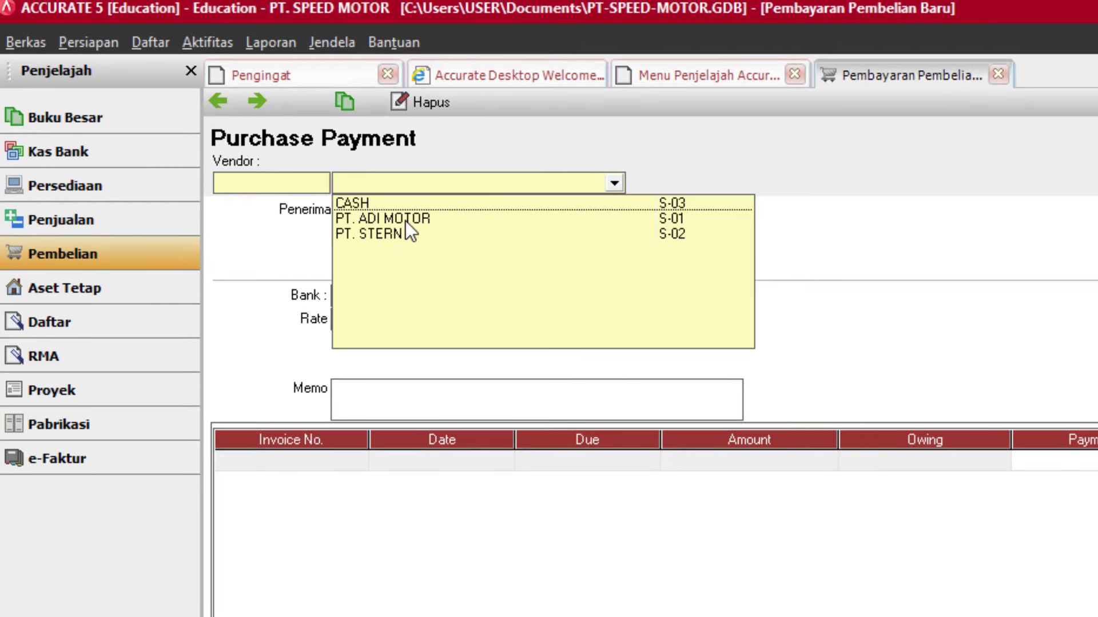
{"action": "left_click", "coordinate": [406, 220]}
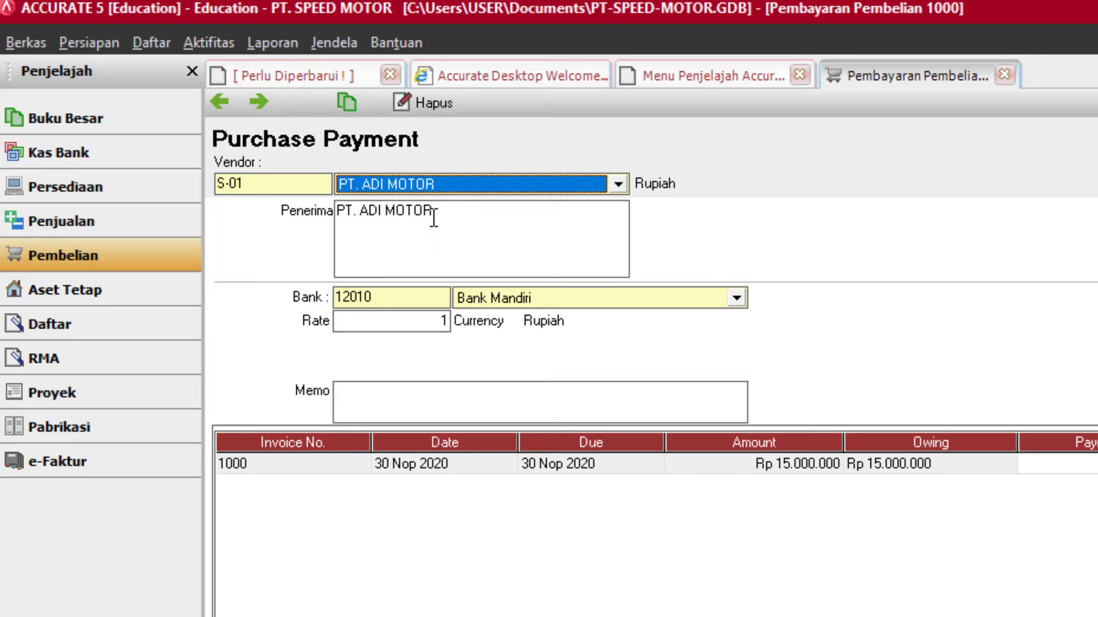
Set the purchase payment's bank to Kas Bank and both its payment date and cheque date to 20/12/2020.
{"action": "left_click", "coordinate": [506, 296]}
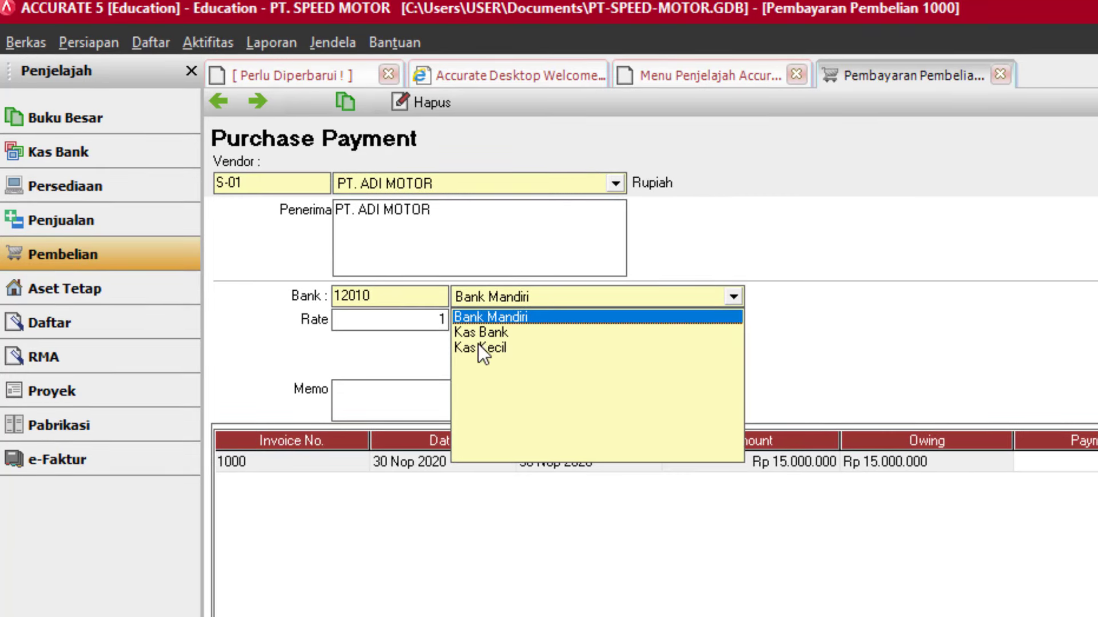
{"action": "left_click", "coordinate": [549, 332]}
{"action": "left_click", "coordinate": [547, 332]}
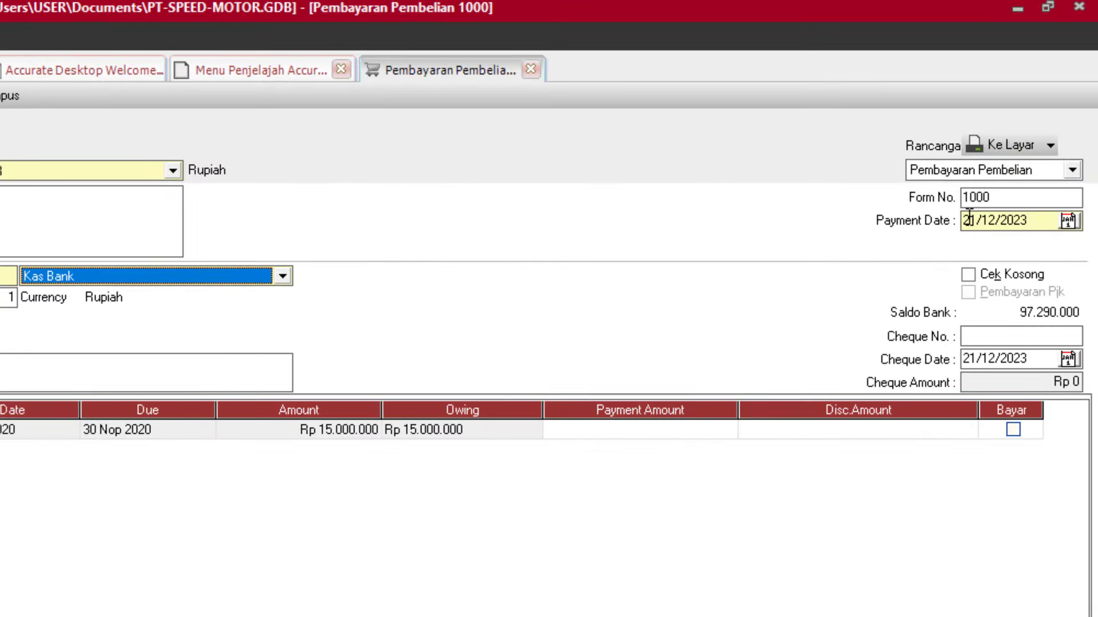
{"action": "double_click", "coordinate": [970, 220]}
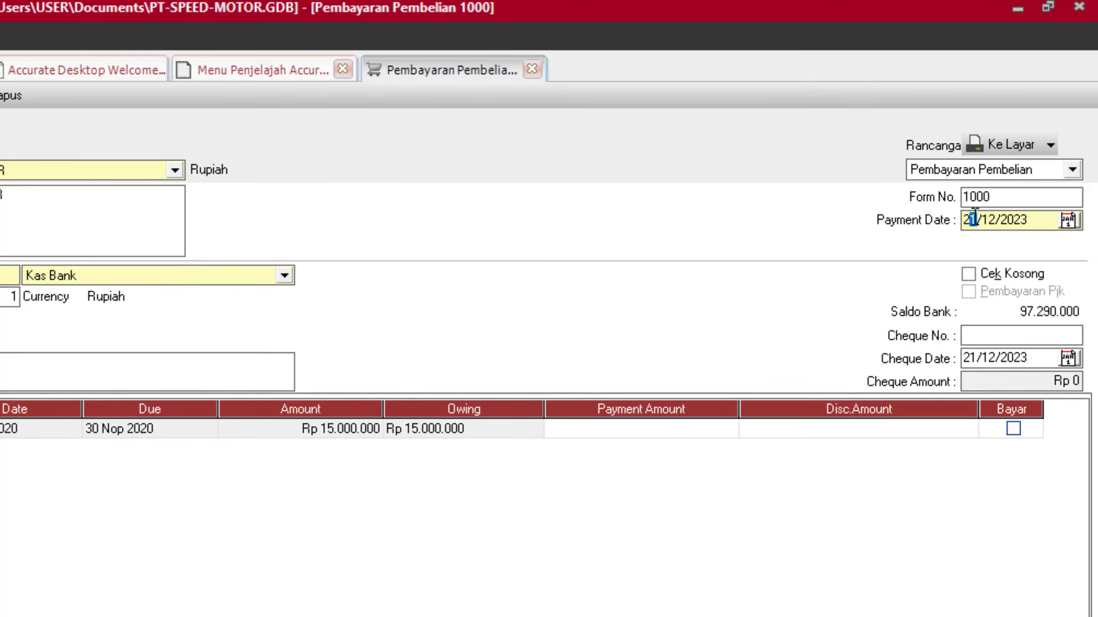
{"action": "type", "text": "0"}
{"action": "left_click", "coordinate": [1022, 222]}
{"action": "type", "text": "0"}
{"action": "left_click", "coordinate": [974, 359]}
{"action": "type", "text": "0"}
{"action": "left_click", "coordinate": [1022, 359]}
{"action": "type", "text": "0"}
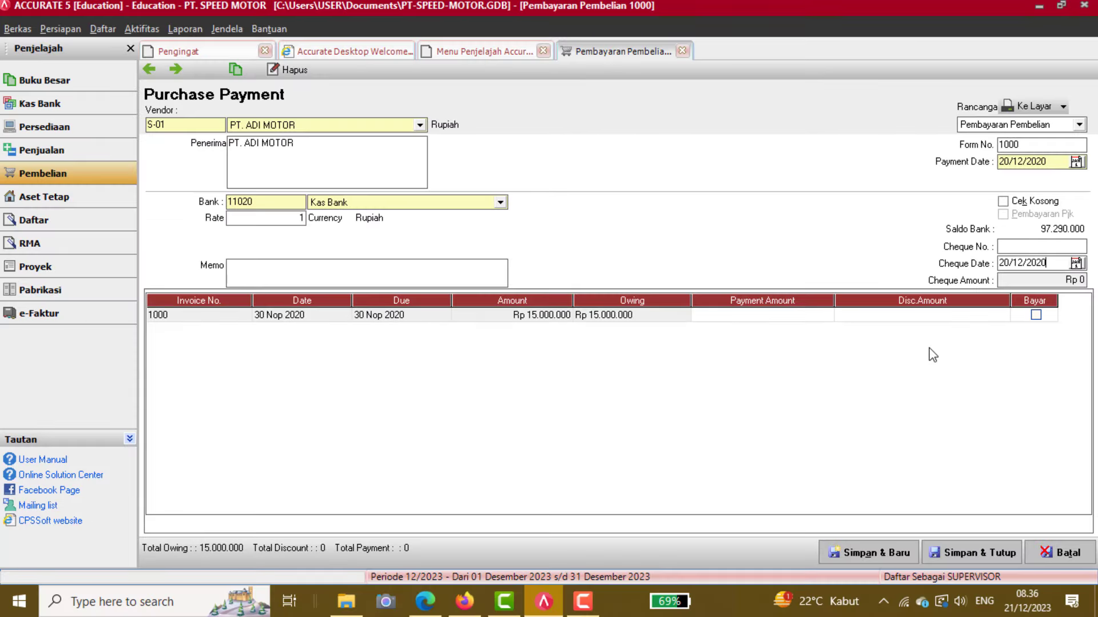
Mark invoice 1000 for payment with a cheque amount of 15.000.000, and save and close the purchase payment.
{"action": "left_click", "coordinate": [1036, 316]}
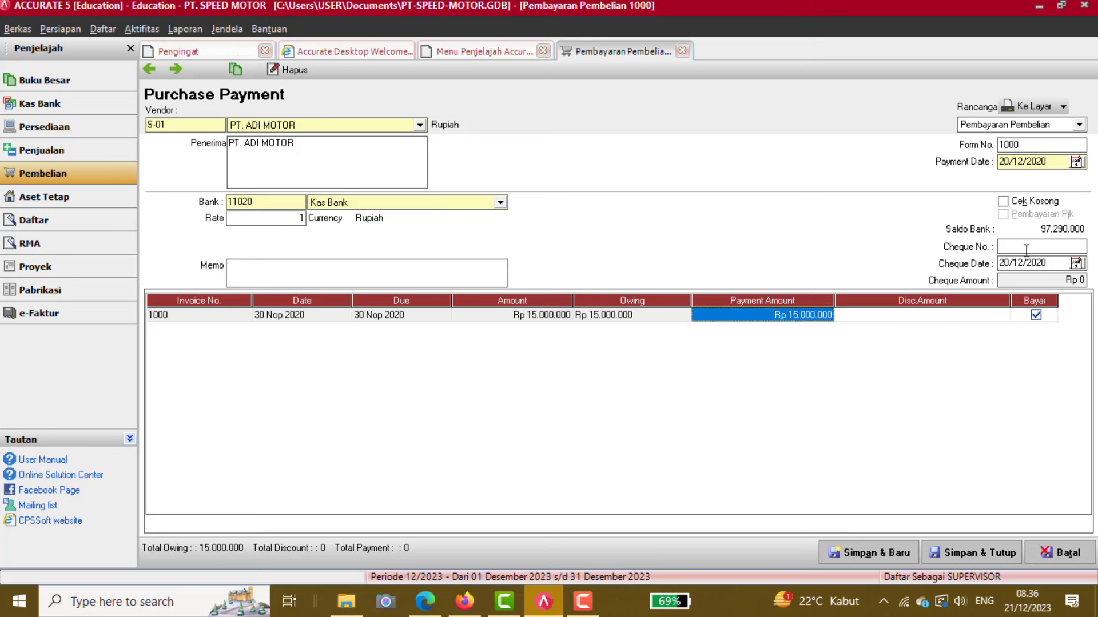
{"action": "left_click", "coordinate": [1025, 280]}
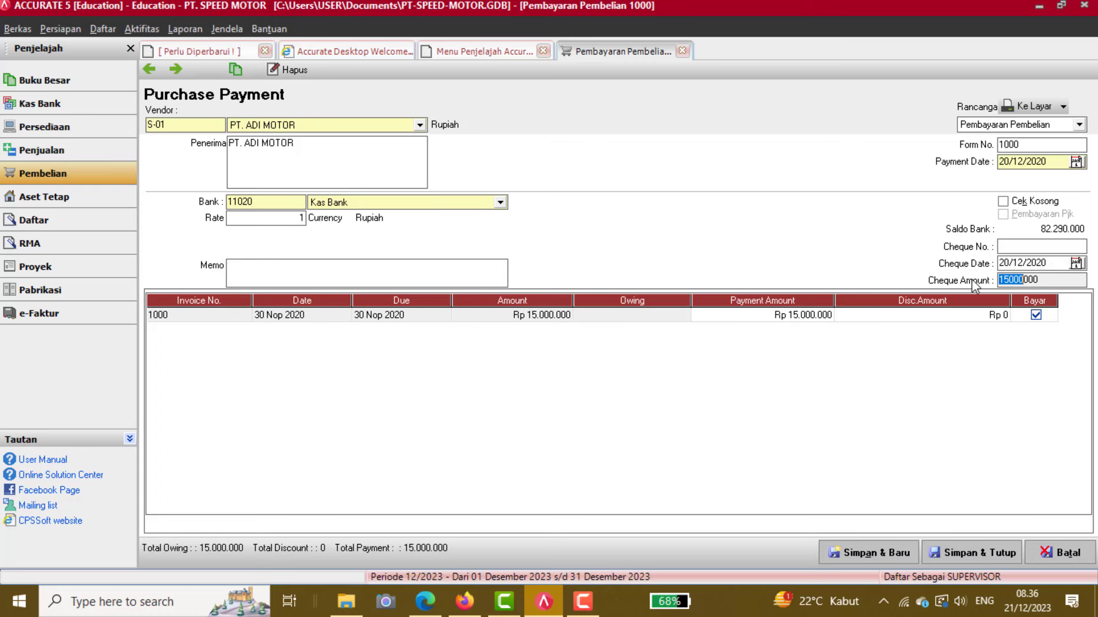
{"action": "left_click", "coordinate": [913, 314]}
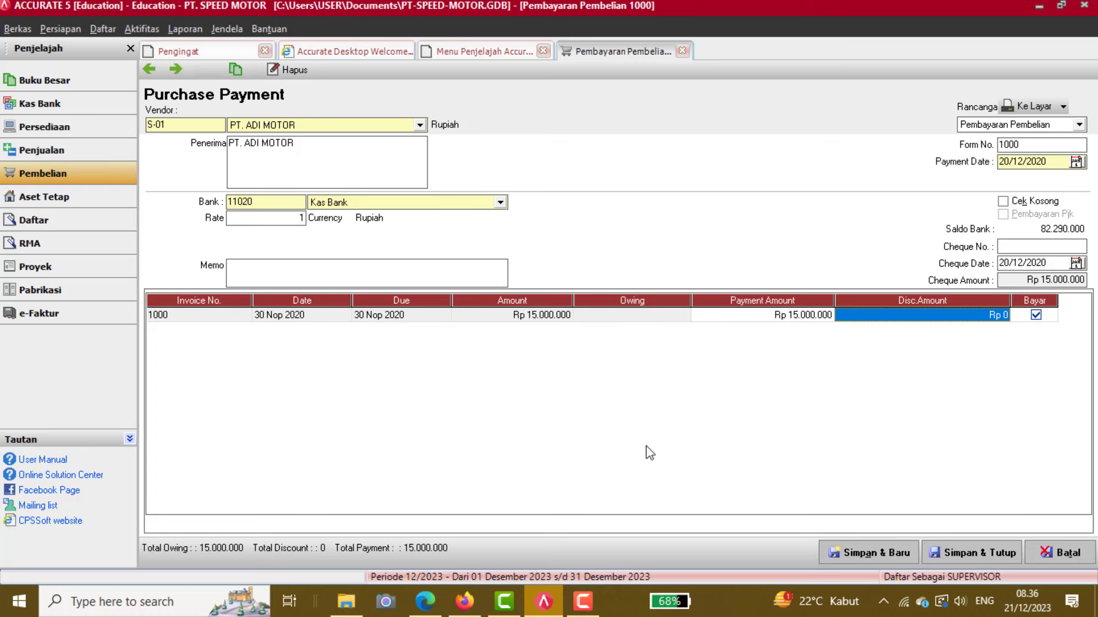
{"action": "left_click", "coordinate": [966, 558]}
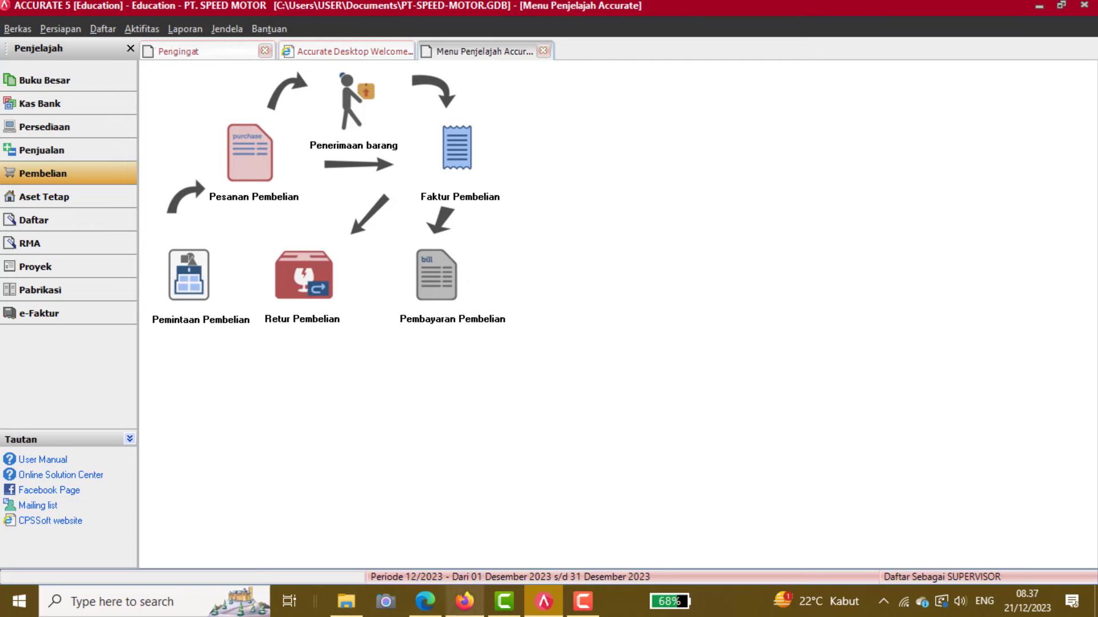
Look up cash payment voucher BKK-02 in the Firefox PDF and start a new Kas Bank other payment in ACCURATE.
{"action": "left_click", "coordinate": [464, 602]}
{"action": "scroll", "coordinate": [318, 331], "scroll_direction": "down", "scroll_amount": 2}
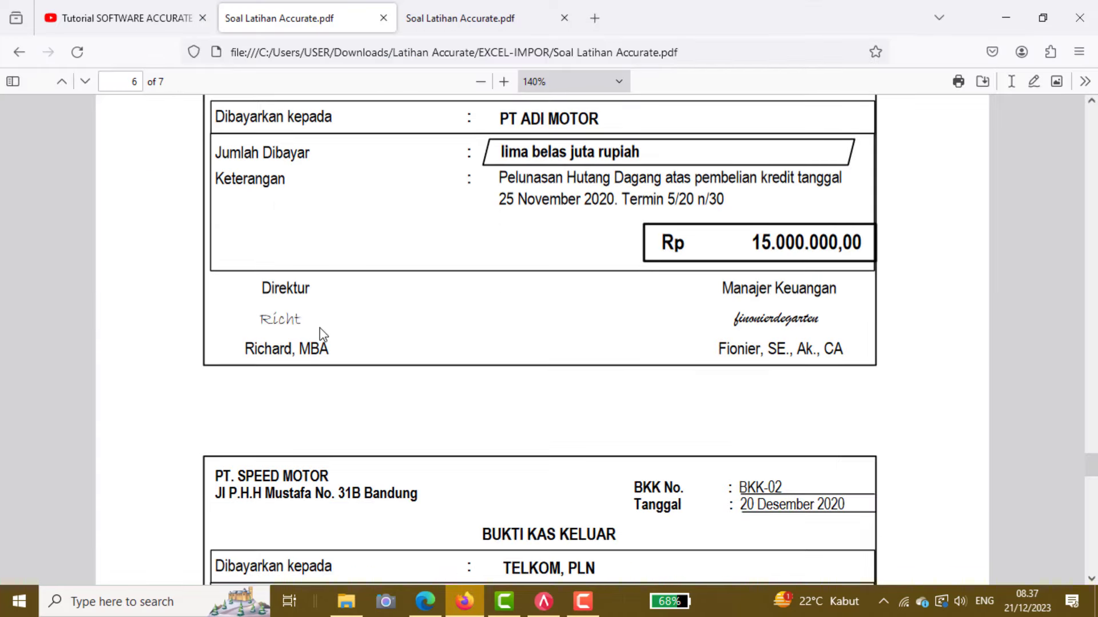
{"action": "scroll", "coordinate": [322, 332], "scroll_direction": "down", "scroll_amount": 5}
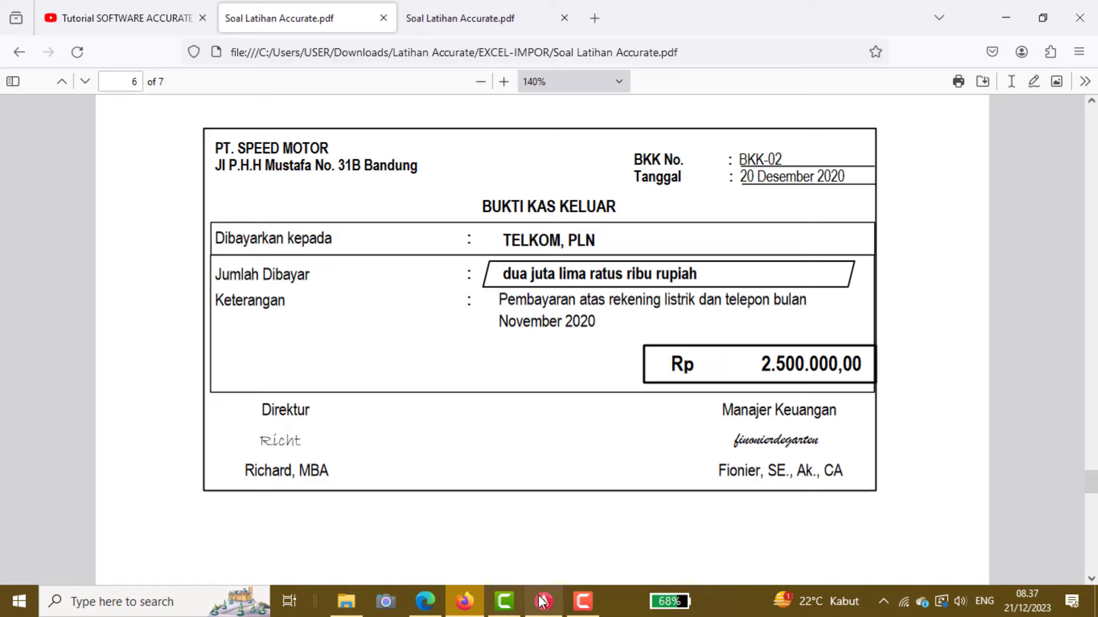
{"action": "mouse_move", "coordinate": [543, 601]}
{"action": "left_click", "coordinate": [531, 538]}
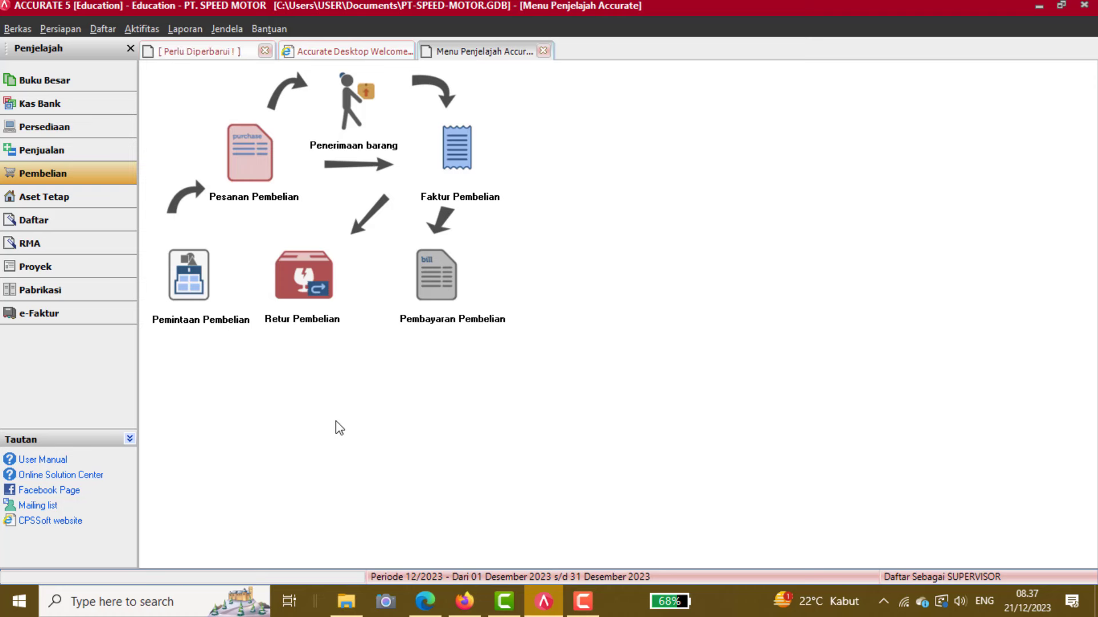
{"action": "left_click", "coordinate": [38, 106]}
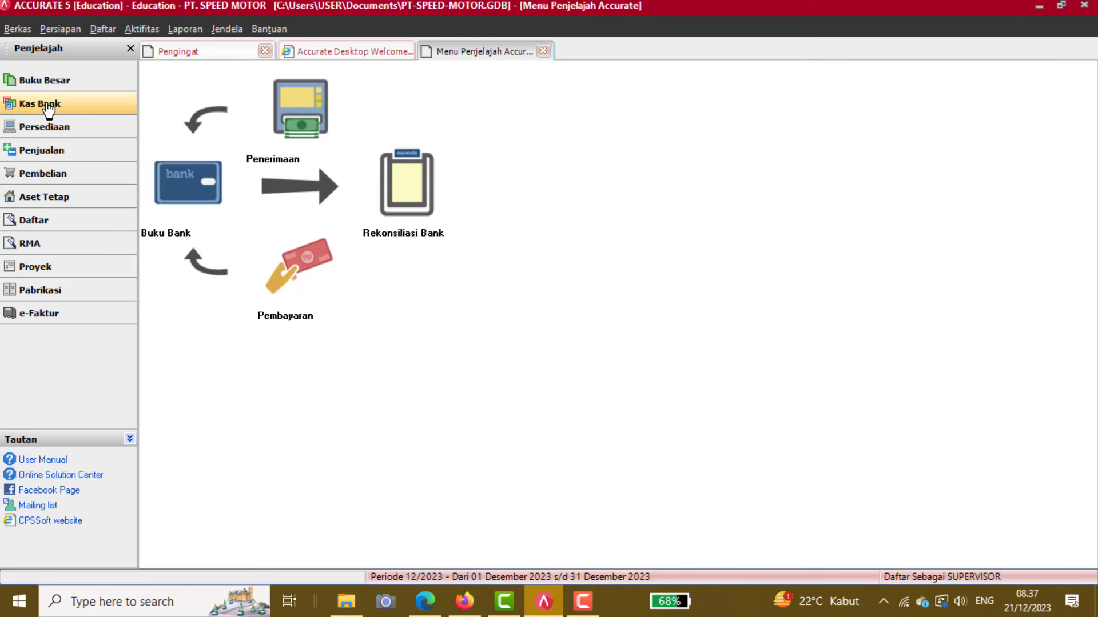
{"action": "left_click", "coordinate": [303, 283]}
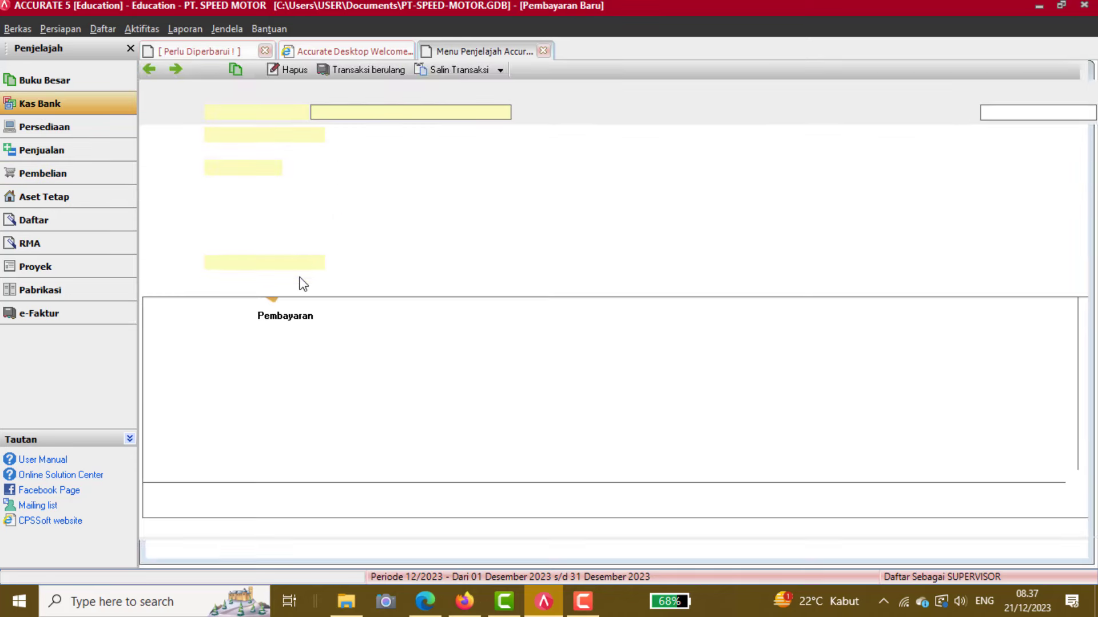
Set the other payment to be paid from Kas Bank and its date to 20/12/2020.
{"action": "left_click", "coordinate": [371, 111]}
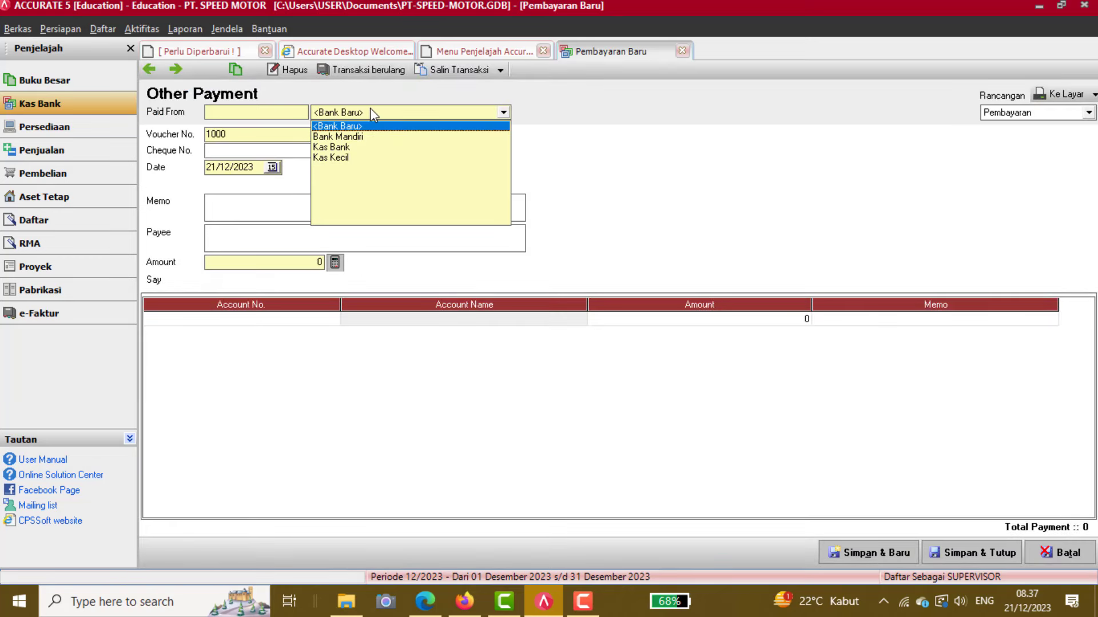
{"action": "left_click", "coordinate": [339, 148]}
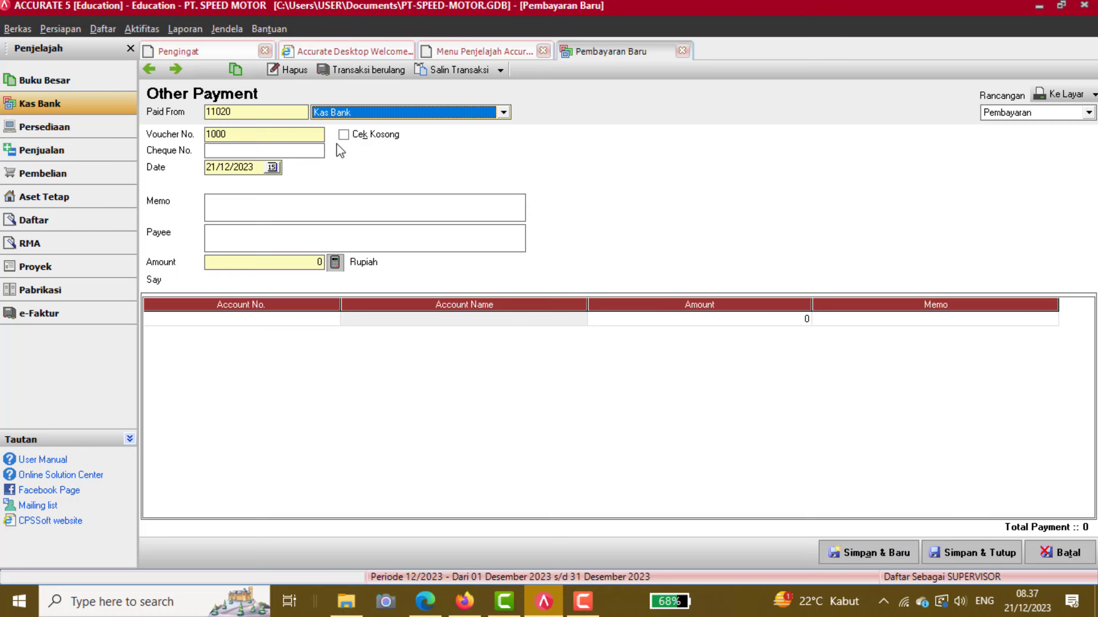
{"action": "left_click", "coordinate": [209, 168]}
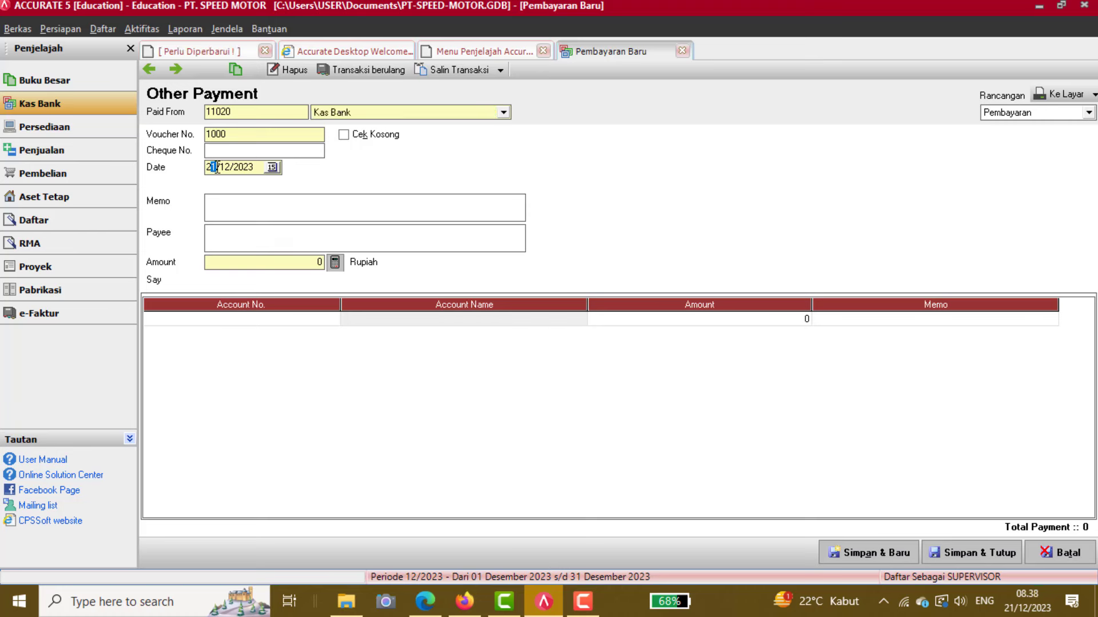
{"action": "type", "text": "020"}
Look through the account list for the payment's first line and start a new account of type Beban.
{"action": "left_click", "coordinate": [307, 324]}
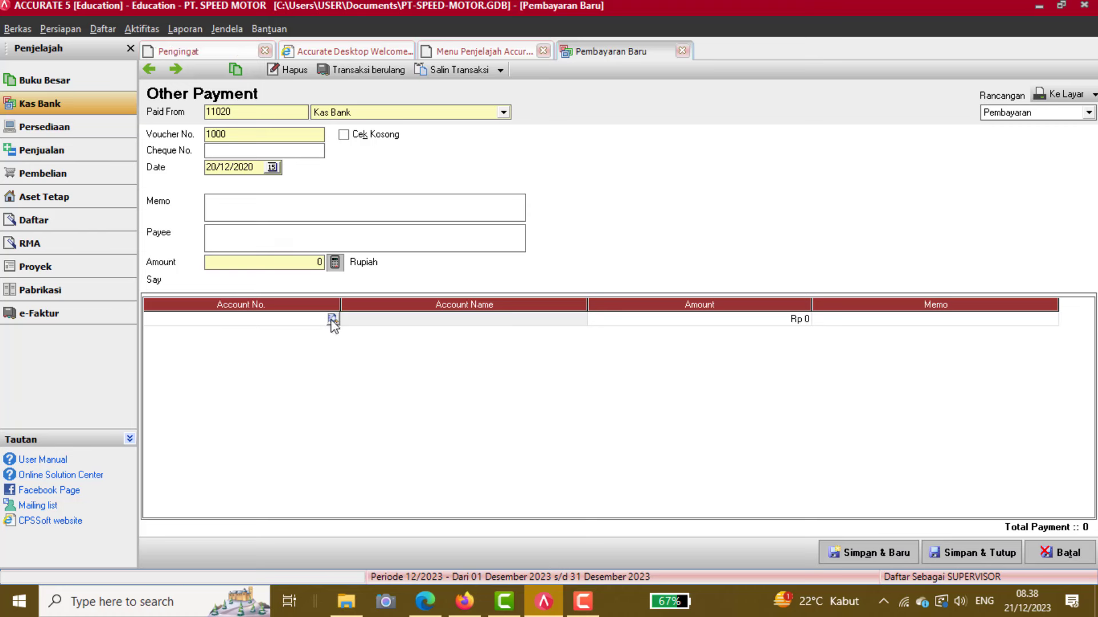
{"action": "left_click", "coordinate": [333, 319]}
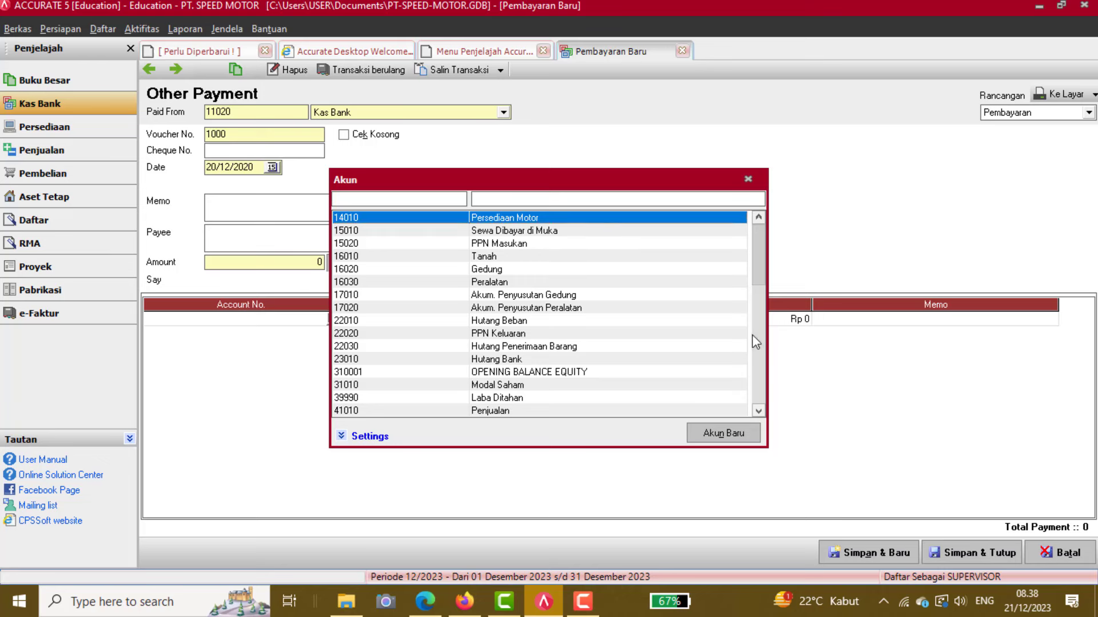
{"action": "scroll", "coordinate": [752, 335], "scroll_direction": "down", "scroll_amount": 10}
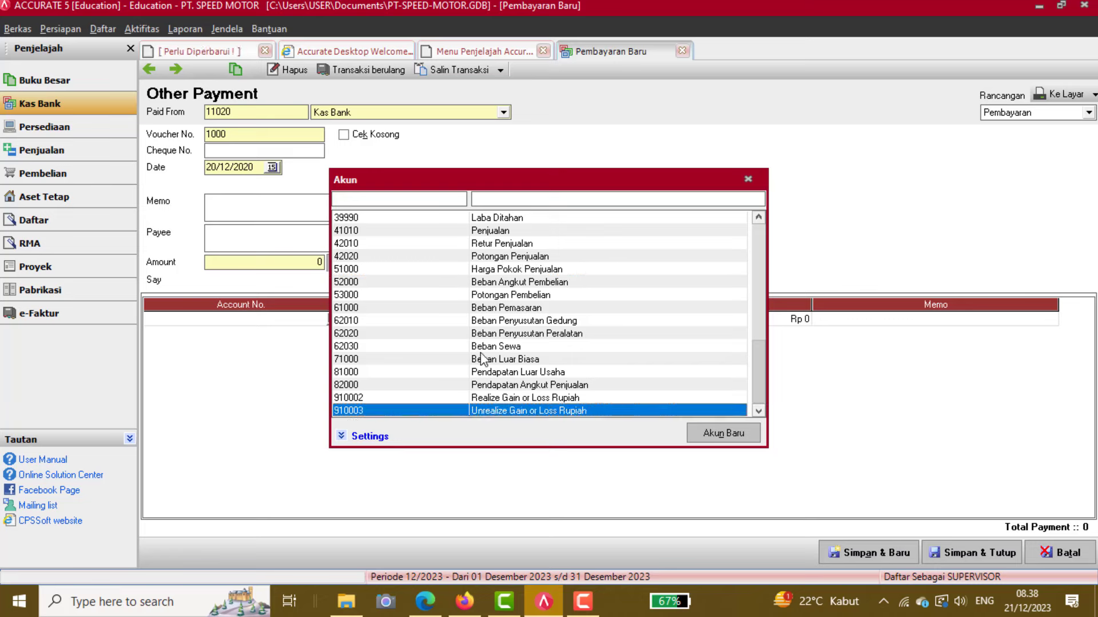
{"action": "left_click", "coordinate": [430, 348]}
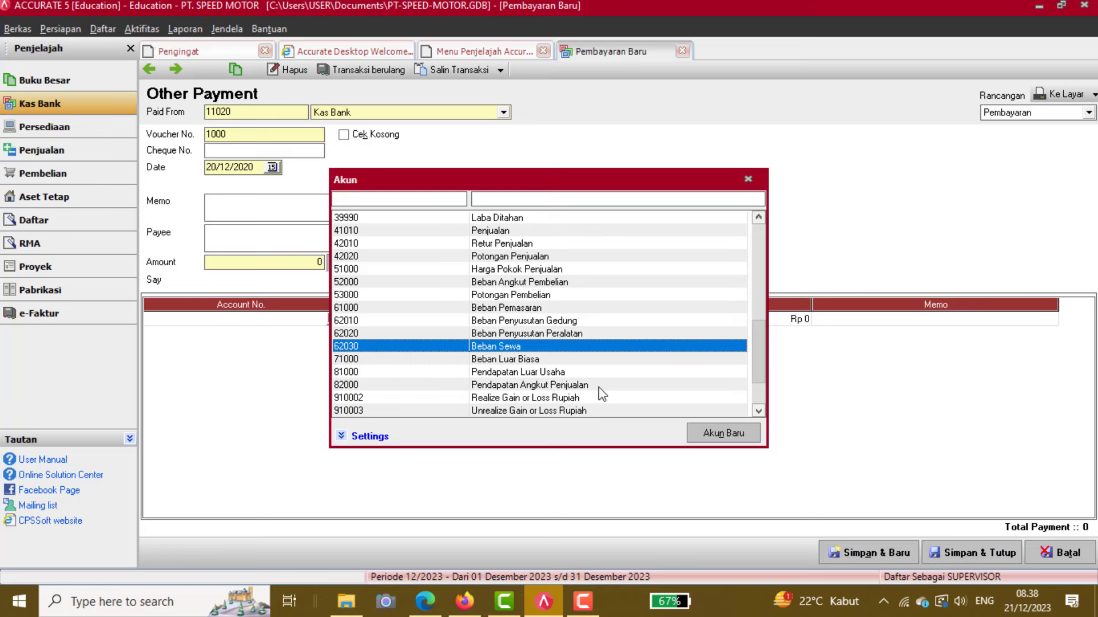
{"action": "left_click", "coordinate": [713, 433]}
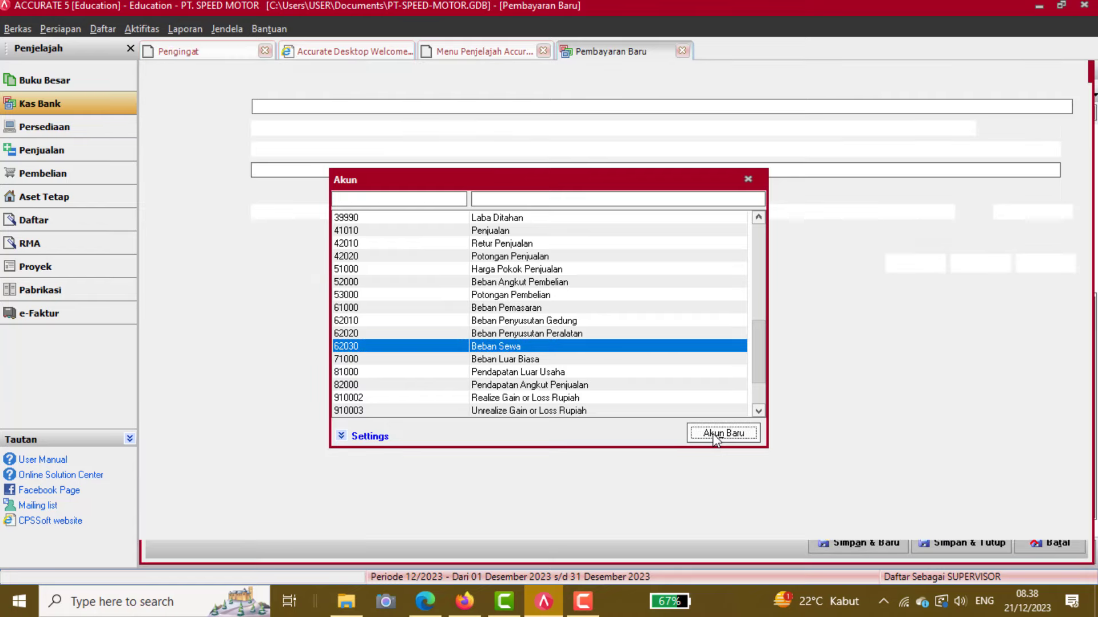
{"action": "left_click", "coordinate": [357, 105]}
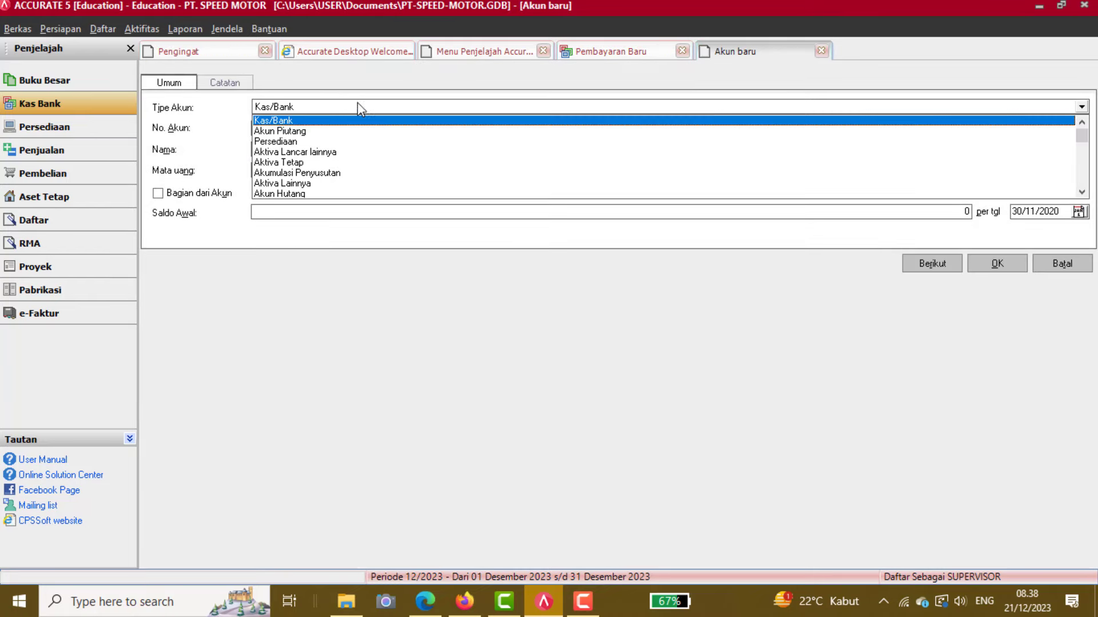
{"action": "scroll", "coordinate": [1084, 195], "scroll_direction": "down", "scroll_amount": 3}
{"action": "left_click", "coordinate": [263, 173]}
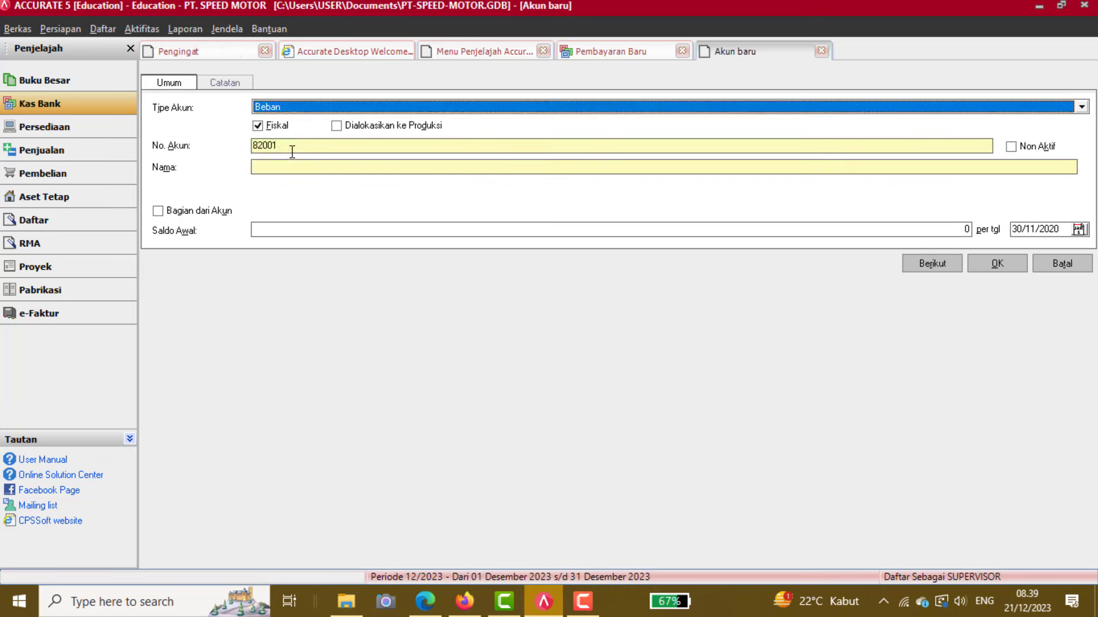
Give the new expense account number 62040 and the name Beban Utilitas, and save it into the payment line.
{"action": "double_click", "coordinate": [255, 145]}
{"action": "type", "text": "62040"}
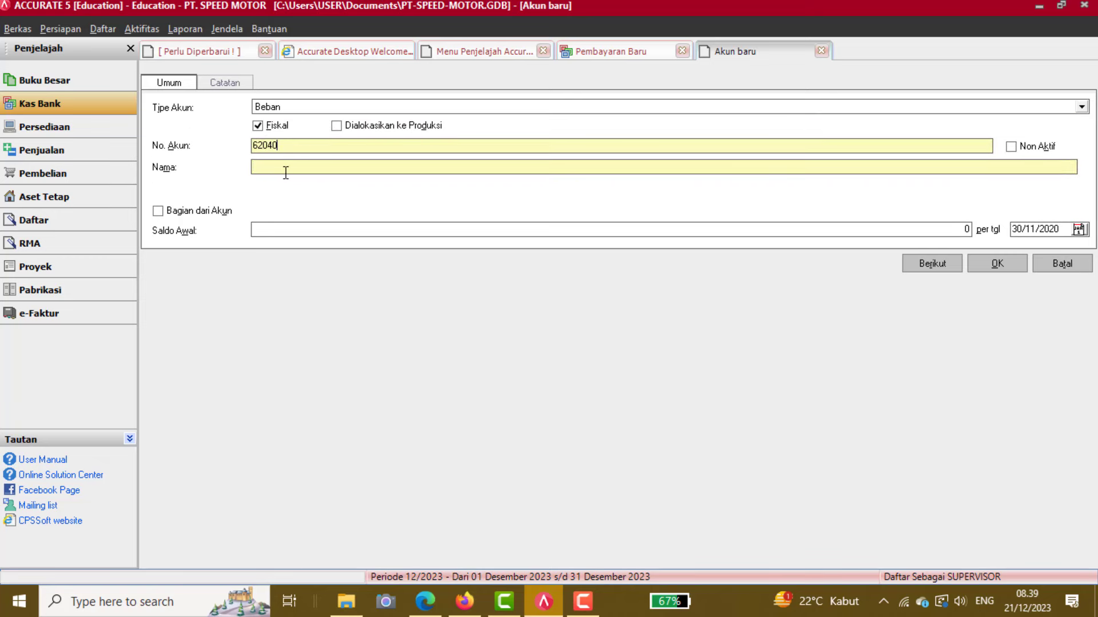
{"action": "key", "text": "Caps_Lock"}
{"action": "left_click", "coordinate": [286, 172]}
{"action": "type", "text": "Beban Utilitas"}
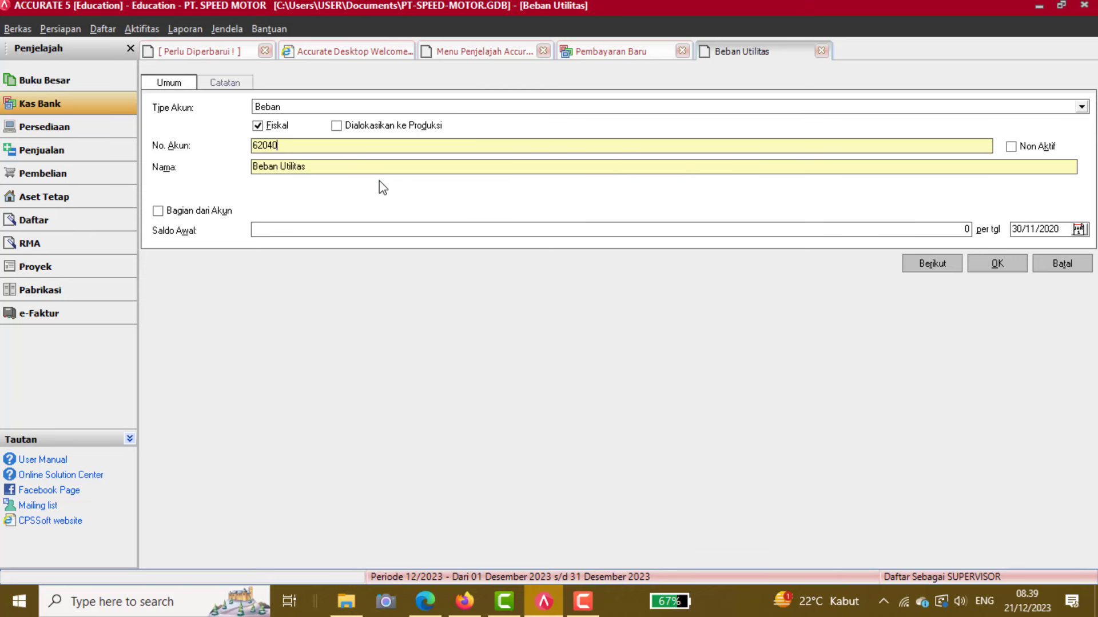
{"action": "left_click", "coordinate": [997, 264]}
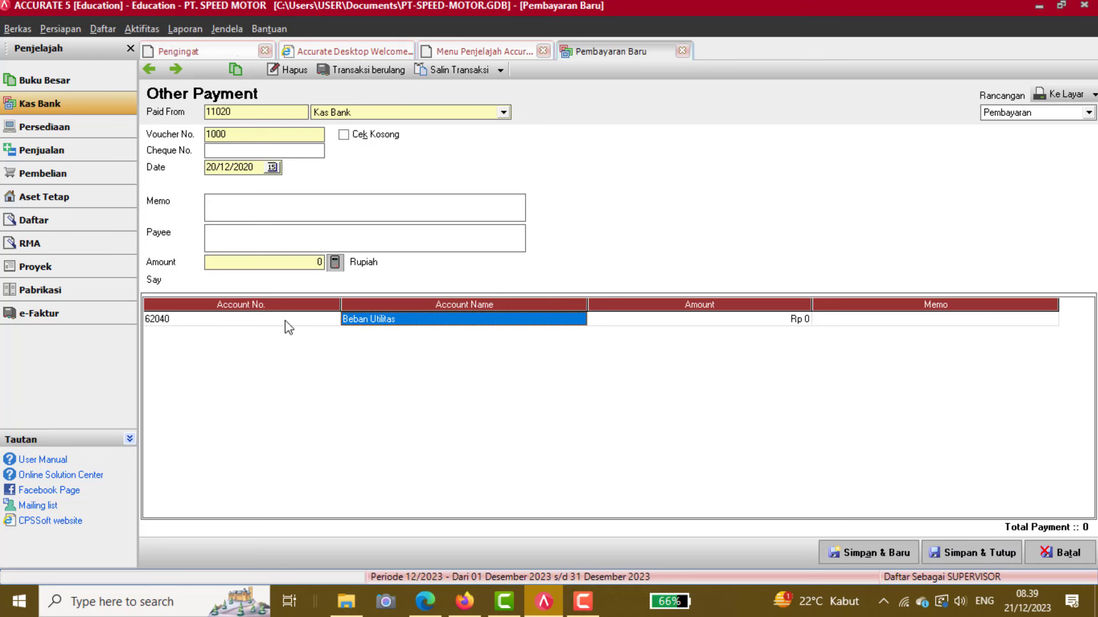
Set the amount of the Beban Utilitas line to 2.500.000.
{"action": "left_click", "coordinate": [286, 322]}
{"action": "left_click", "coordinate": [659, 320]}
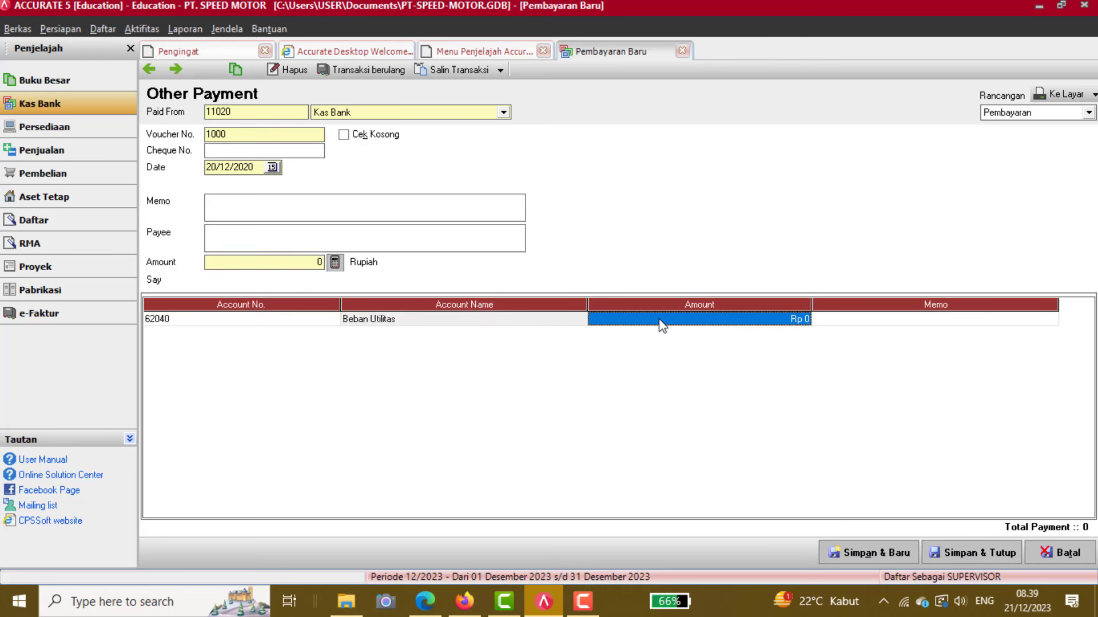
{"action": "type", "text": "2.5"}
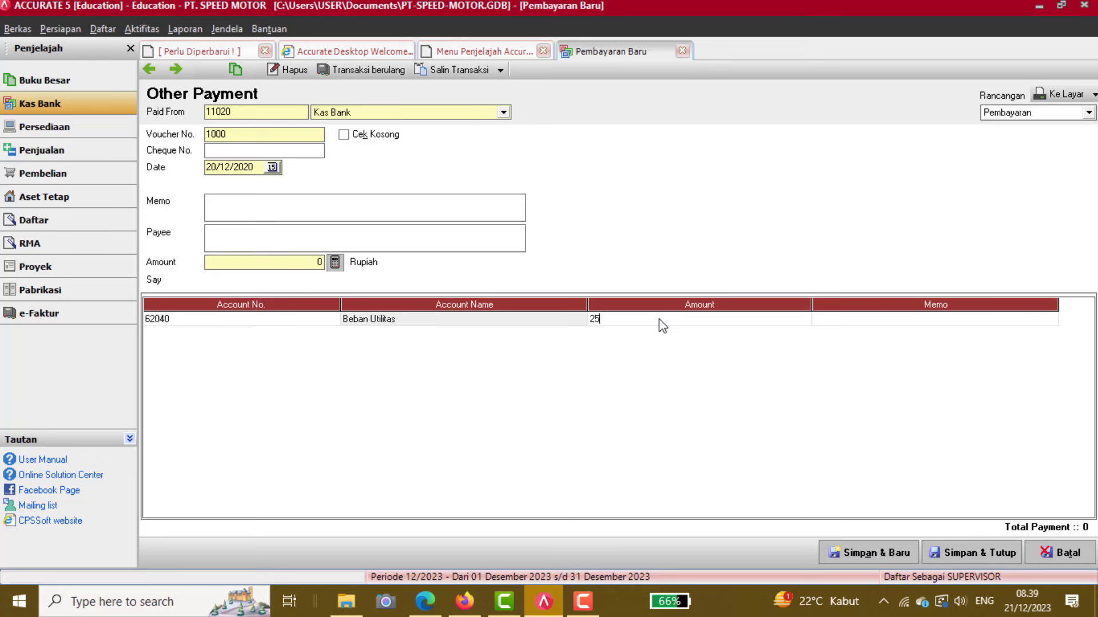
{"action": "type", "text": "00.000"}
{"action": "key", "text": "Tab"}
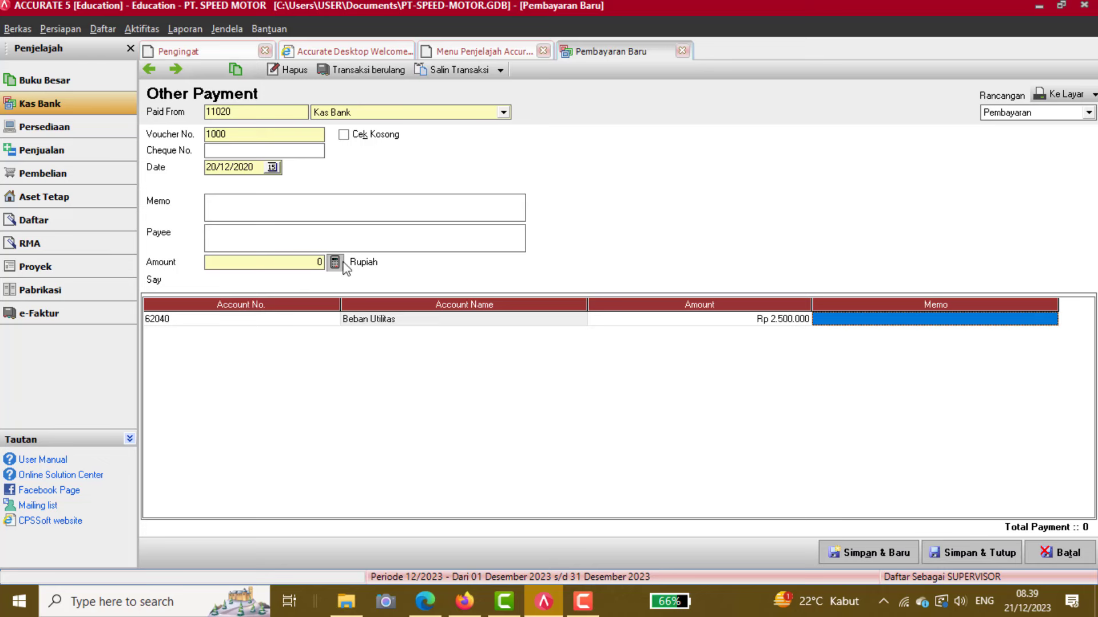
Set the payment's total amount to 2.500.000 in the header, and save and close the payment.
{"action": "left_click", "coordinate": [264, 263]}
{"action": "type", "text": "2.500.000"}
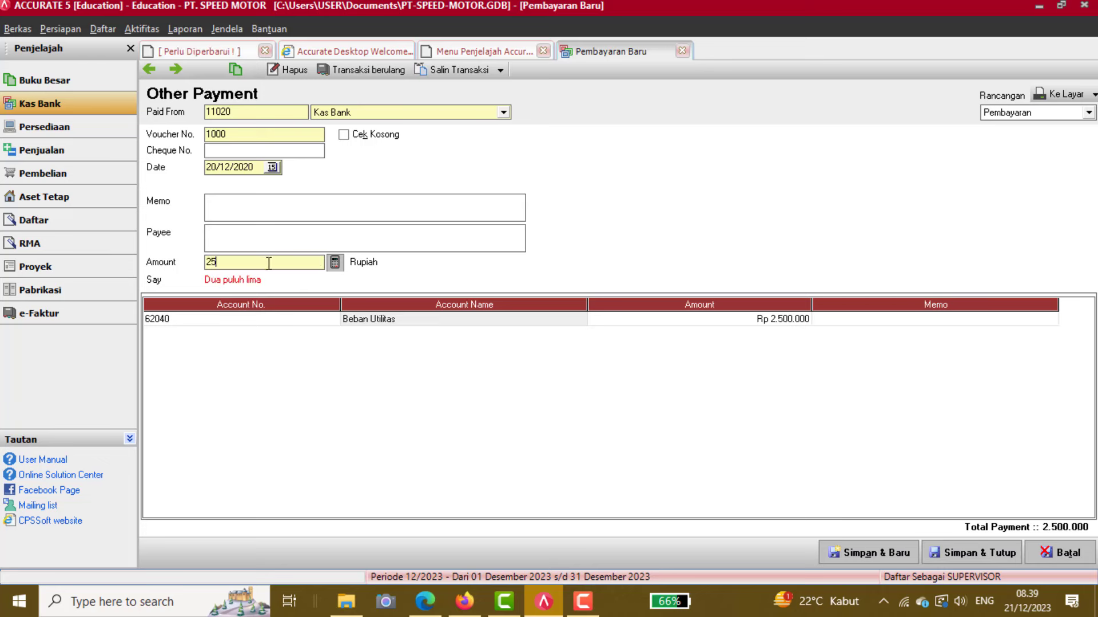
{"action": "left_click", "coordinate": [311, 242]}
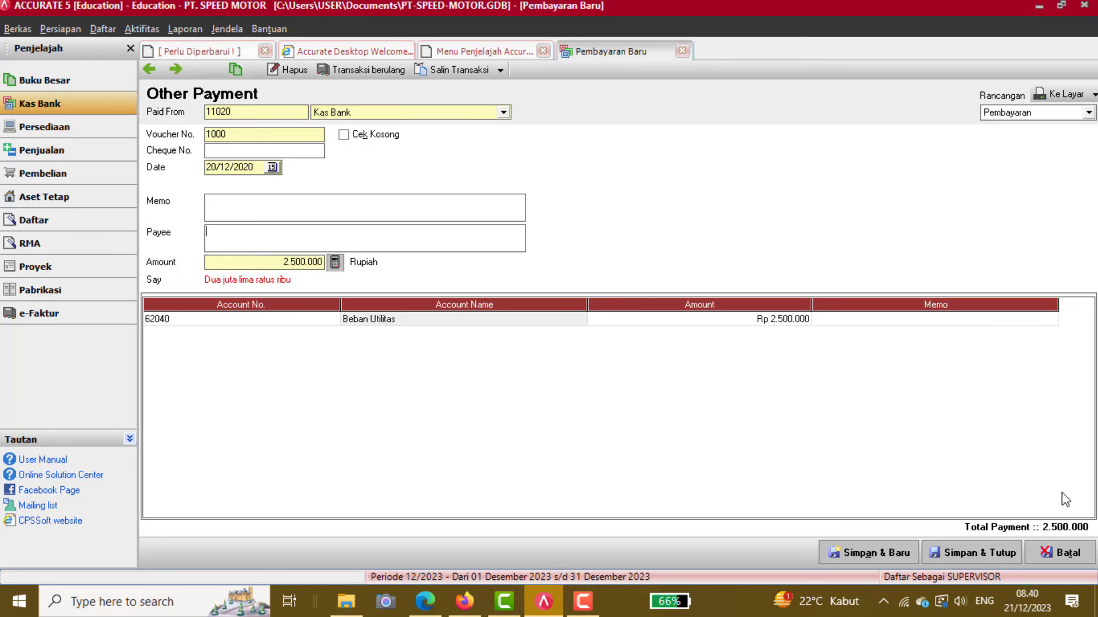
{"action": "left_click", "coordinate": [981, 551]}
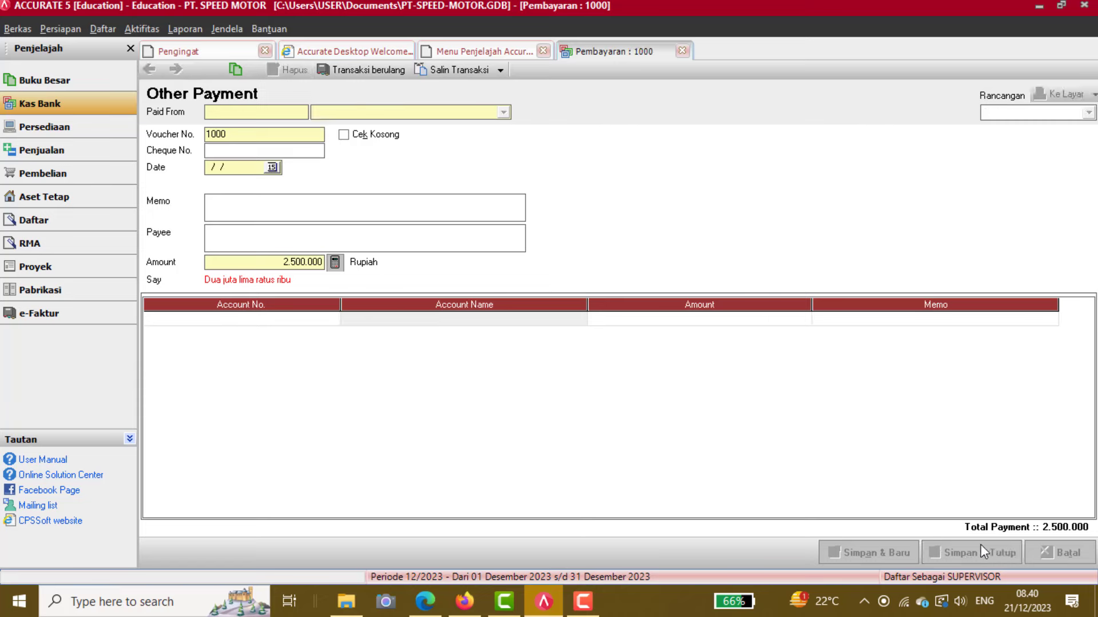
Look up cash payment voucher BKK-03 in the Firefox PDF and start another Kas Bank other payment in ACCURATE.
{"action": "left_click", "coordinate": [464, 602]}
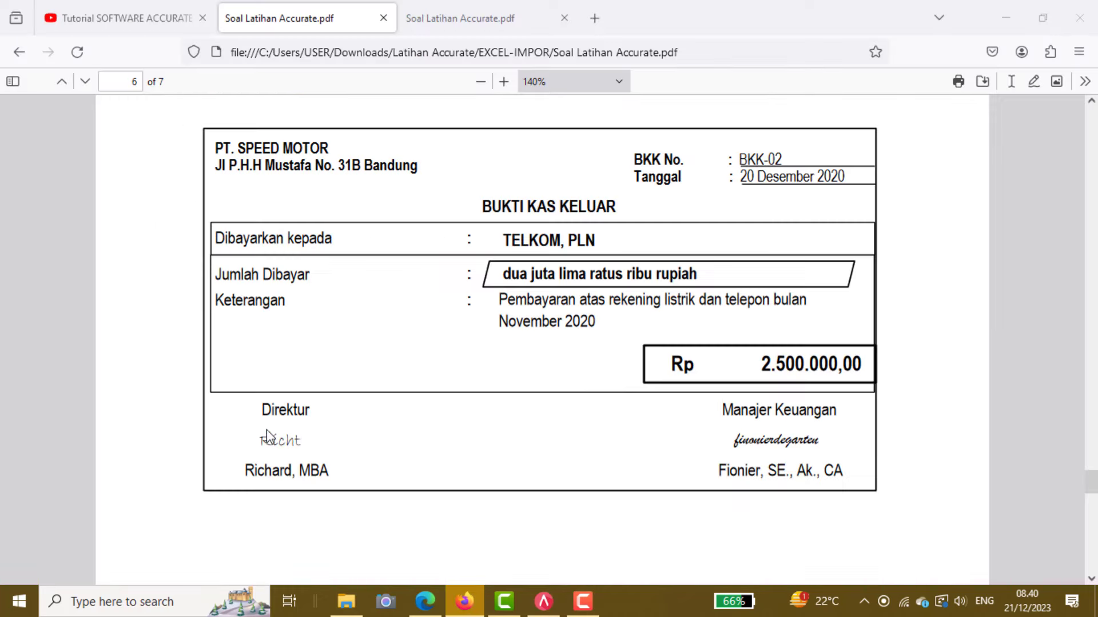
{"action": "scroll", "coordinate": [407, 341], "scroll_direction": "down", "scroll_amount": 5}
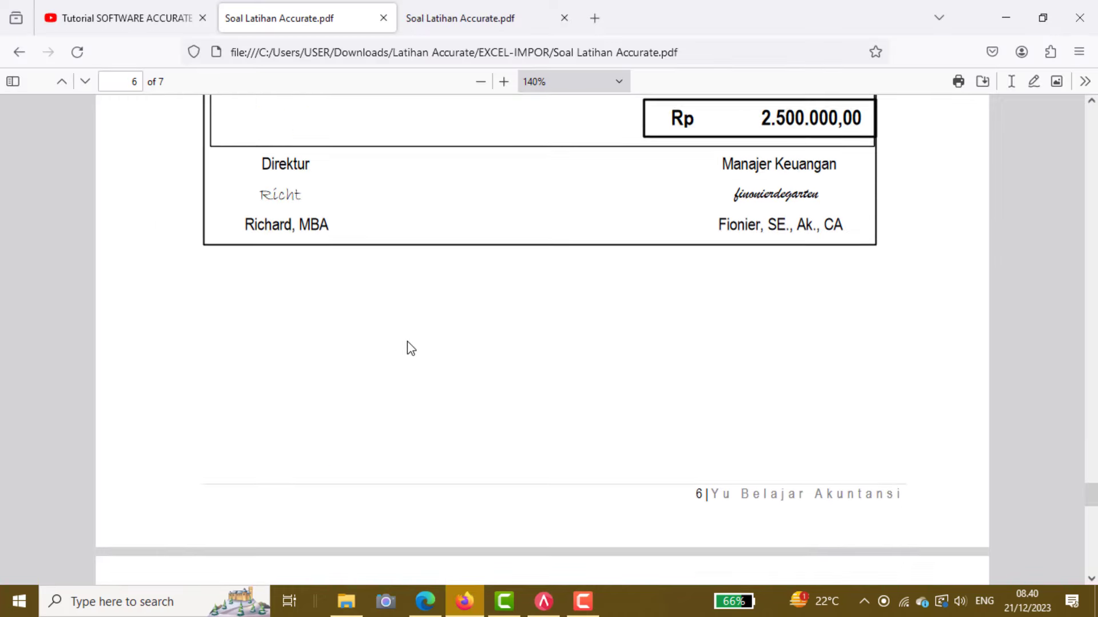
{"action": "scroll", "coordinate": [407, 341], "scroll_direction": "down", "scroll_amount": 7}
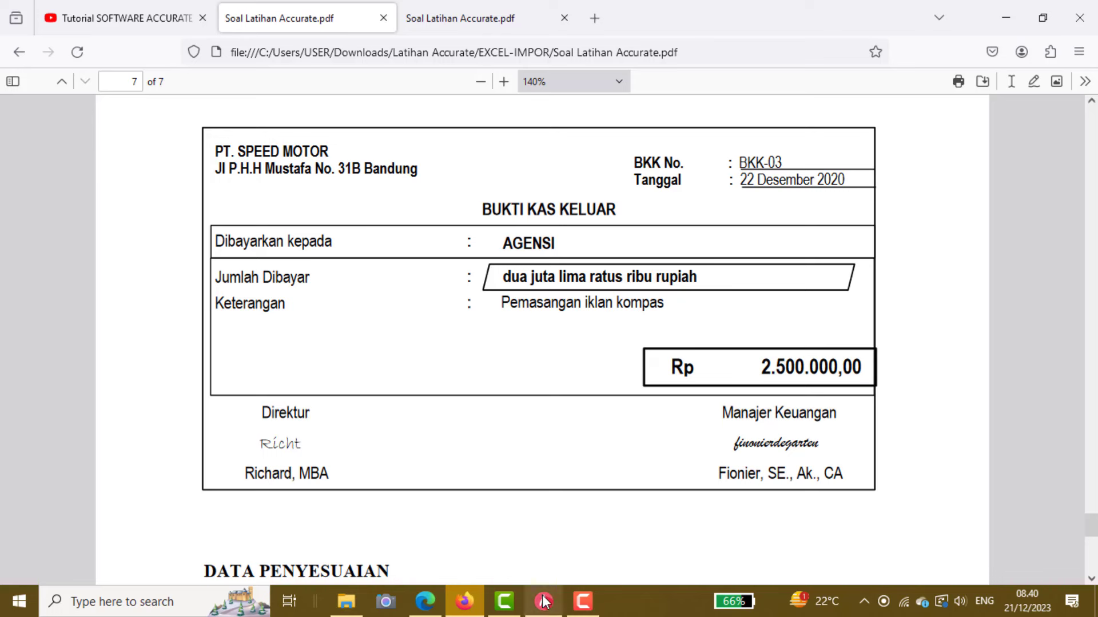
{"action": "mouse_move", "coordinate": [546, 603]}
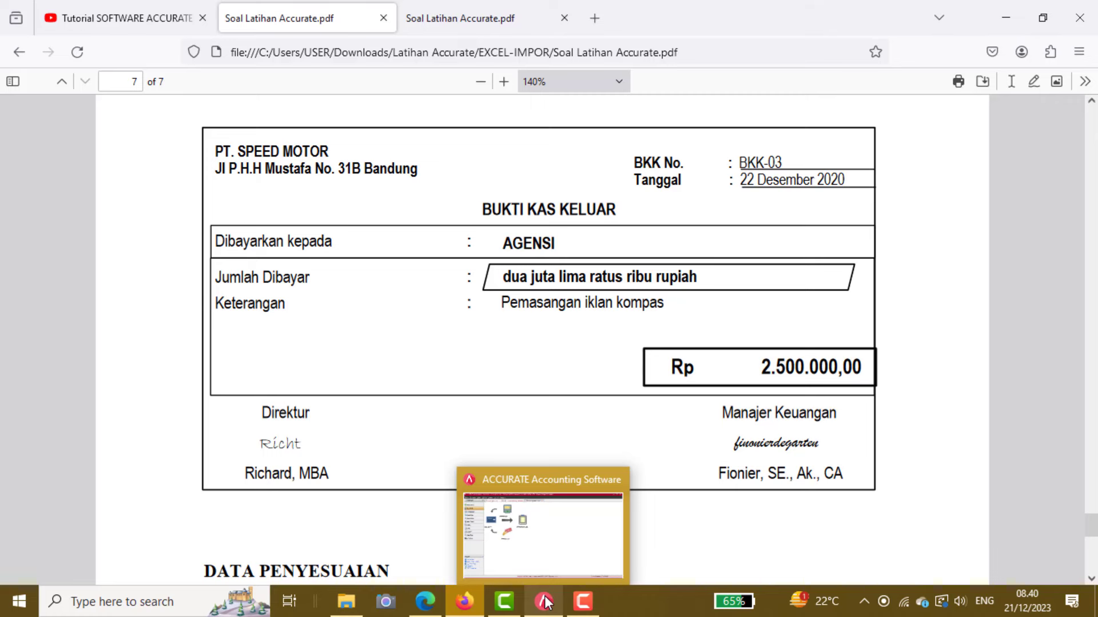
{"action": "left_click", "coordinate": [545, 602]}
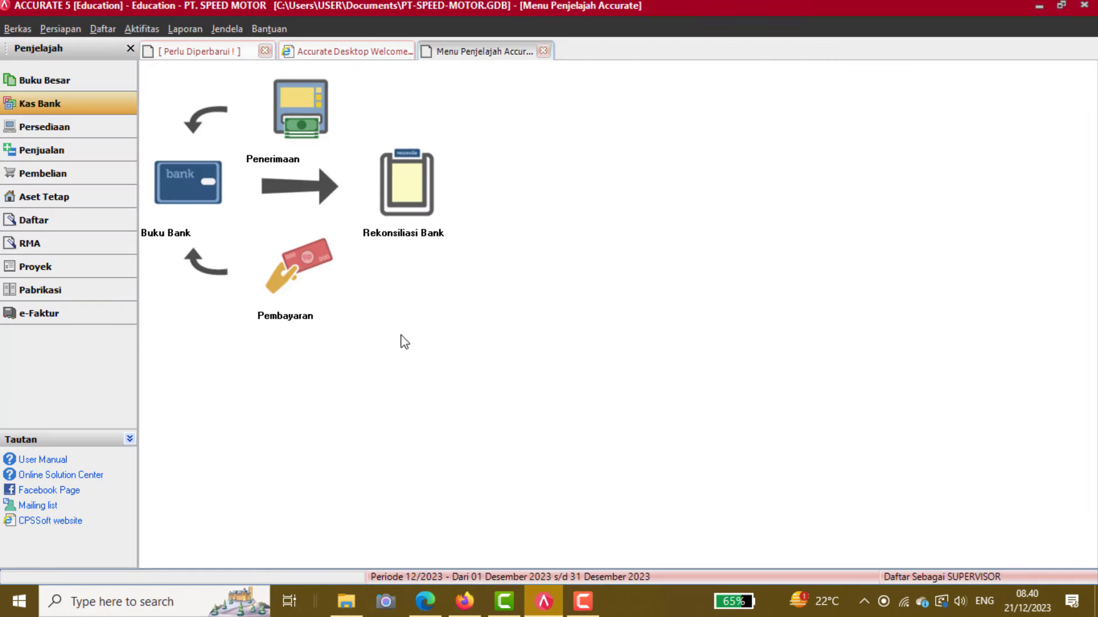
{"action": "left_click", "coordinate": [101, 108]}
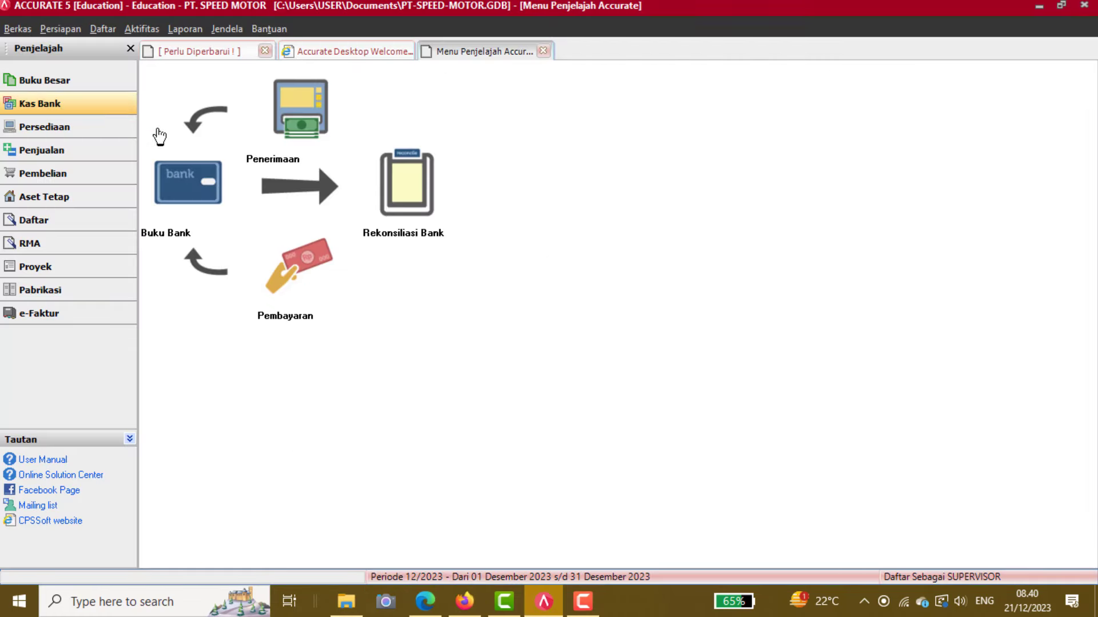
{"action": "left_click", "coordinate": [303, 283]}
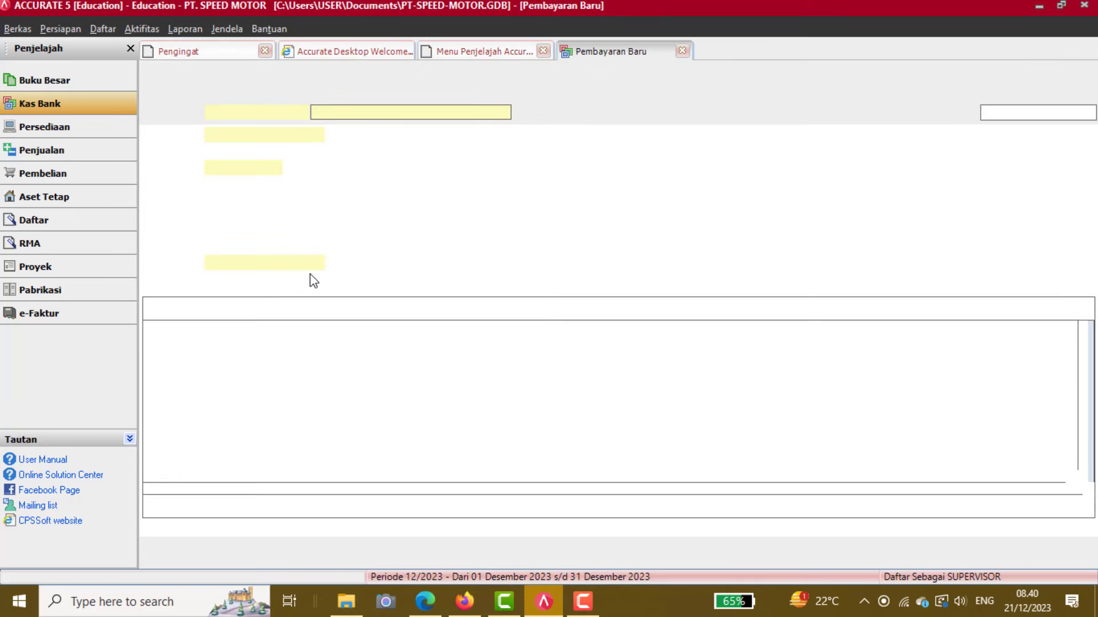
Set the new payment to be paid from Kas Bank and date it 22/12/2020.
{"action": "left_click", "coordinate": [375, 114]}
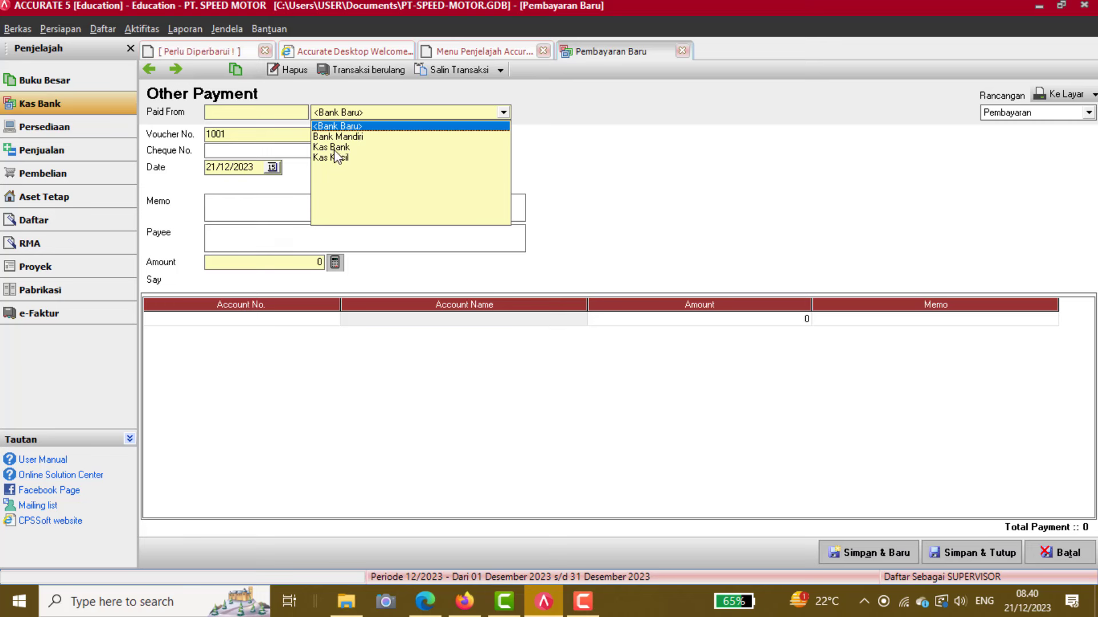
{"action": "left_click", "coordinate": [343, 147]}
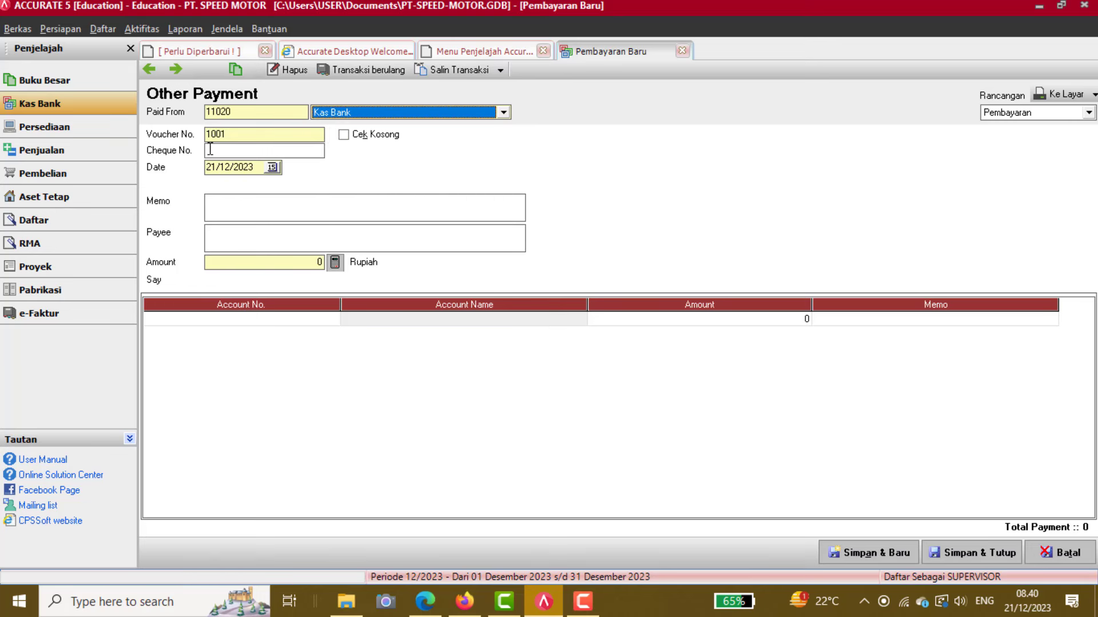
{"action": "left_click", "coordinate": [215, 169]}
{"action": "type", "text": "2122020"}
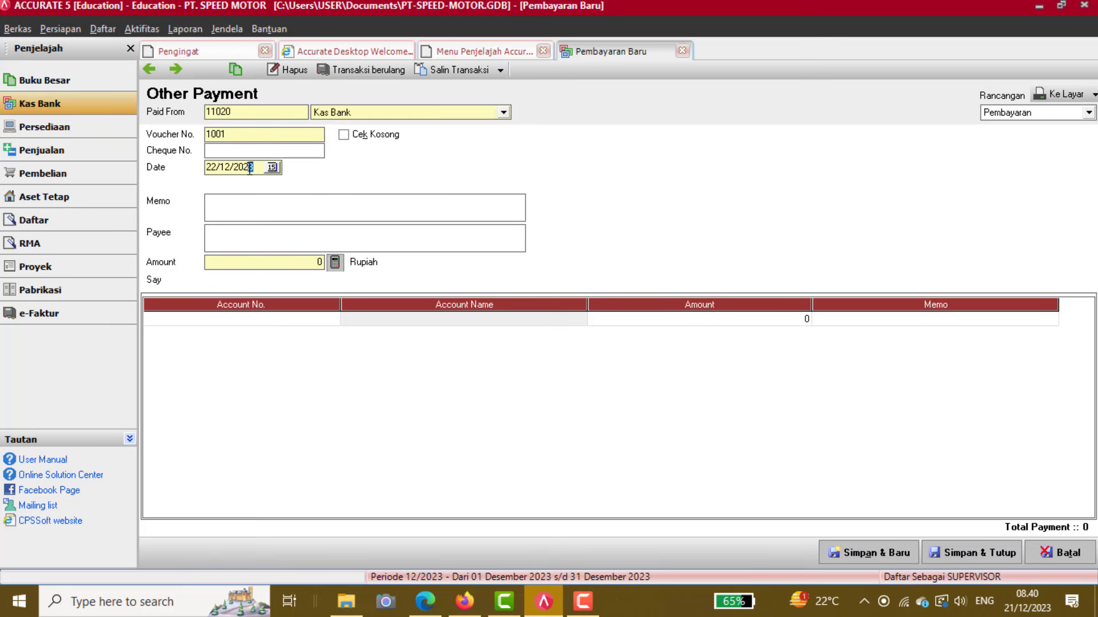
Assign account 61000 Beban Pemasaran to the first line of the payment.
{"action": "left_click", "coordinate": [280, 318]}
{"action": "left_click", "coordinate": [331, 319]}
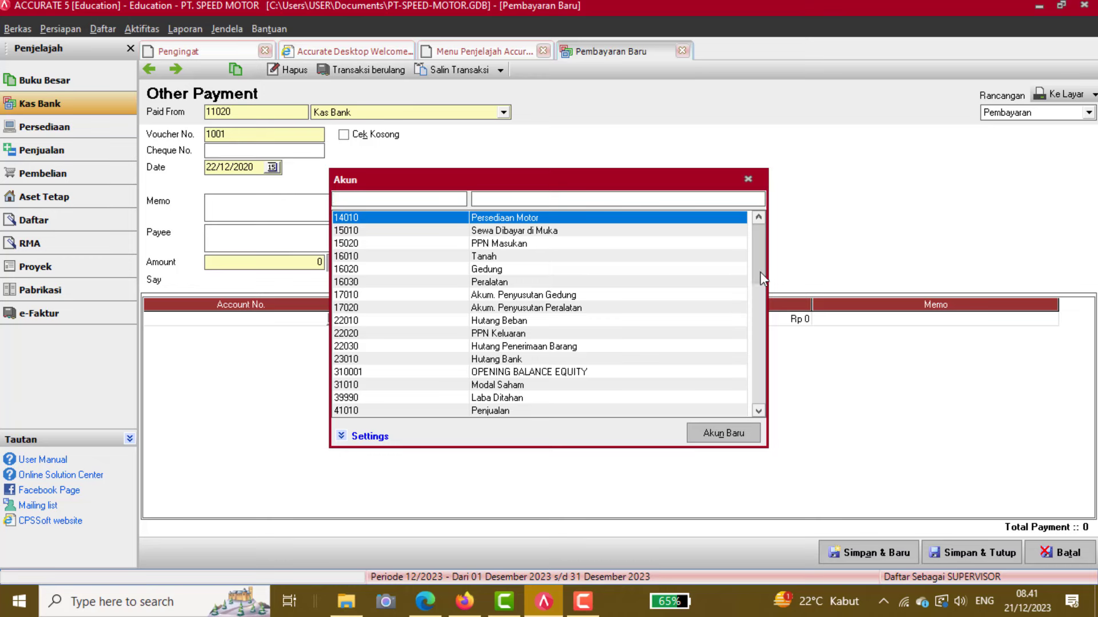
{"action": "left_click", "coordinate": [757, 323]}
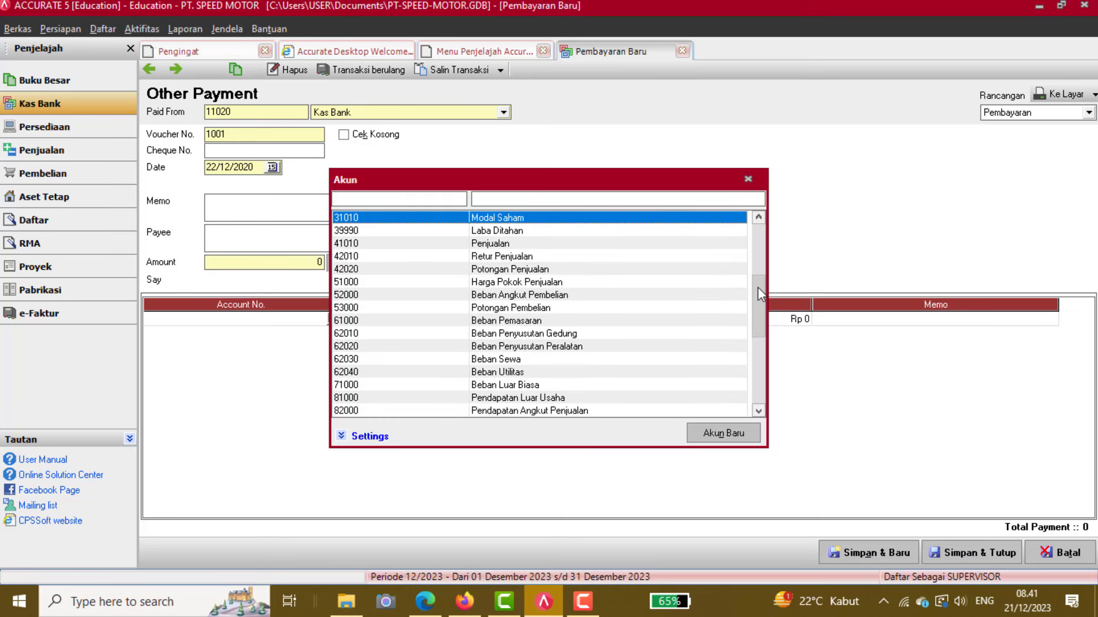
{"action": "left_click", "coordinate": [456, 320]}
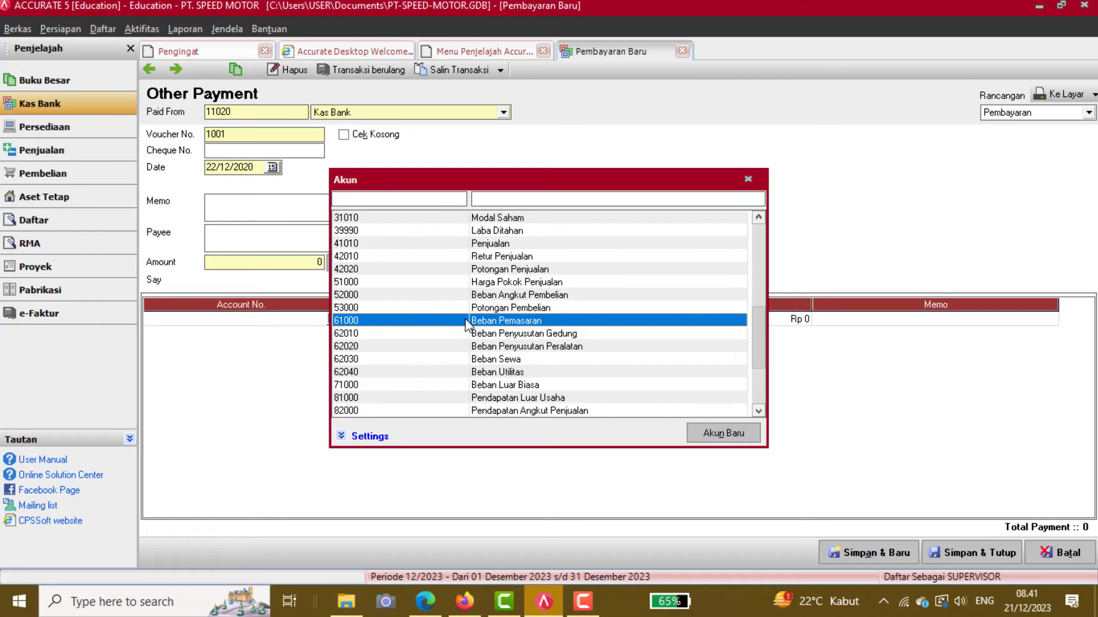
{"action": "double_click", "coordinate": [465, 321]}
Enter 2.500.000 as the amount of the Beban Pemasaran line and as the payment's total amount in the header.
{"action": "left_click", "coordinate": [713, 329]}
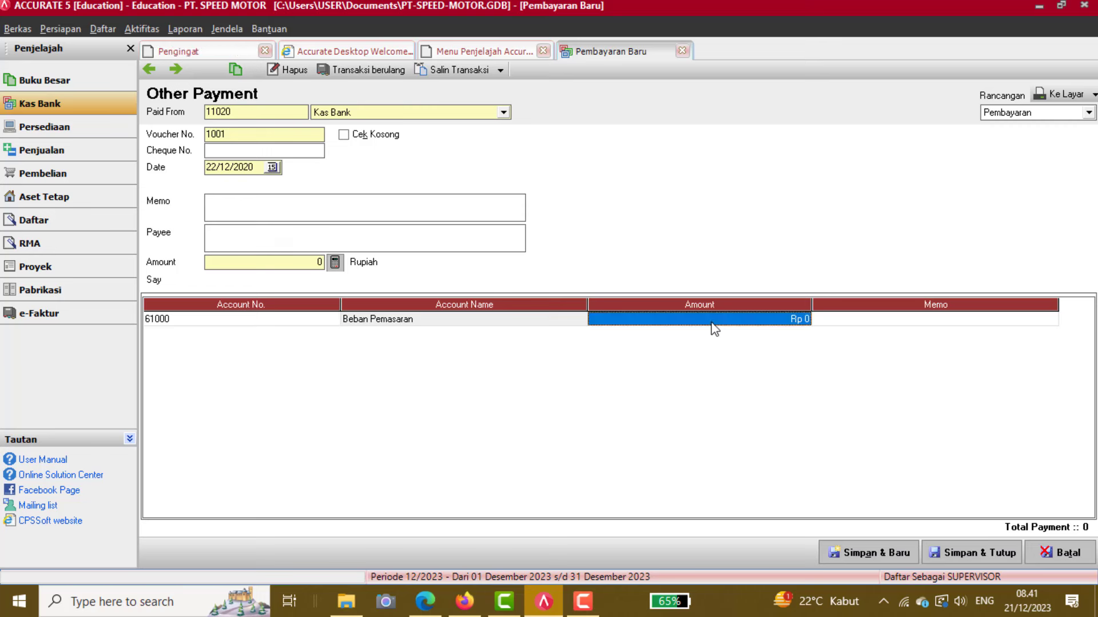
{"action": "type", "text": "2500000"}
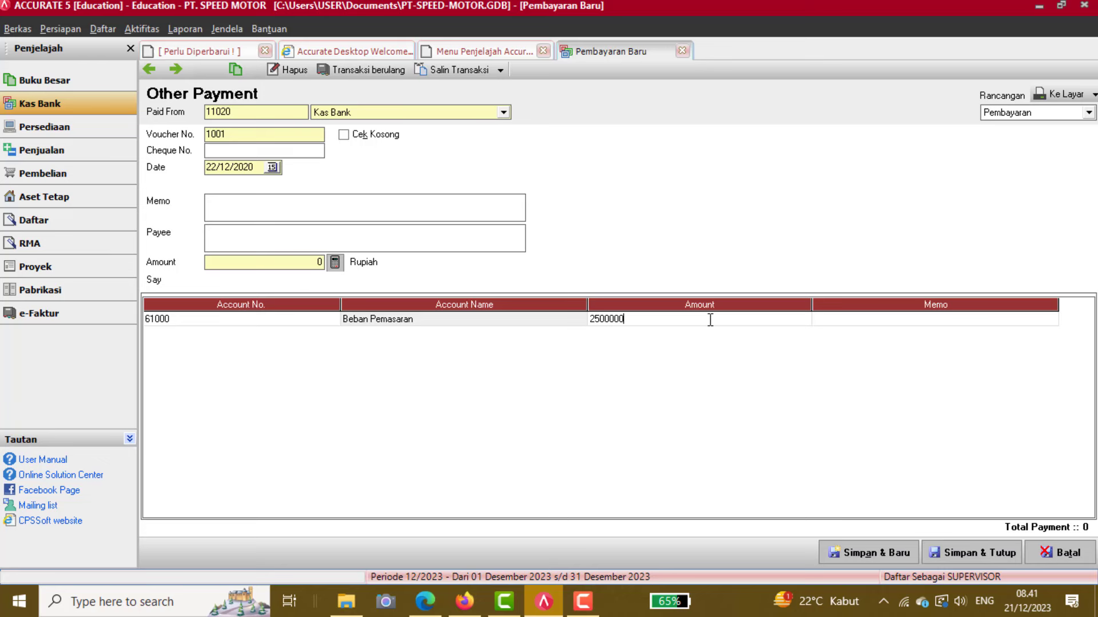
{"action": "key", "text": "Tab"}
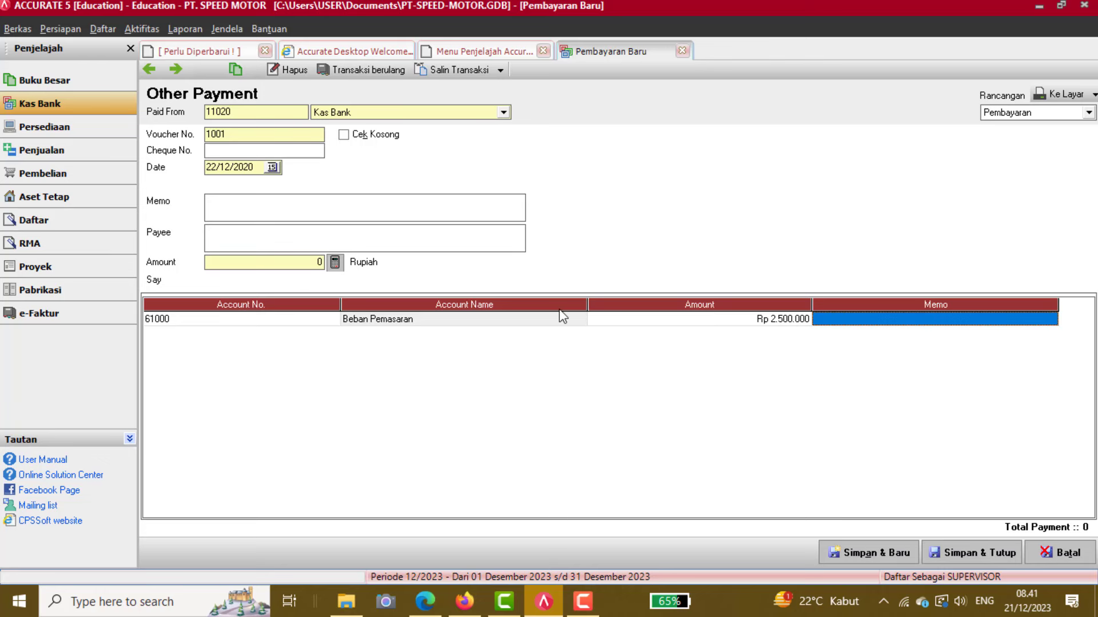
{"action": "left_click", "coordinate": [283, 259]}
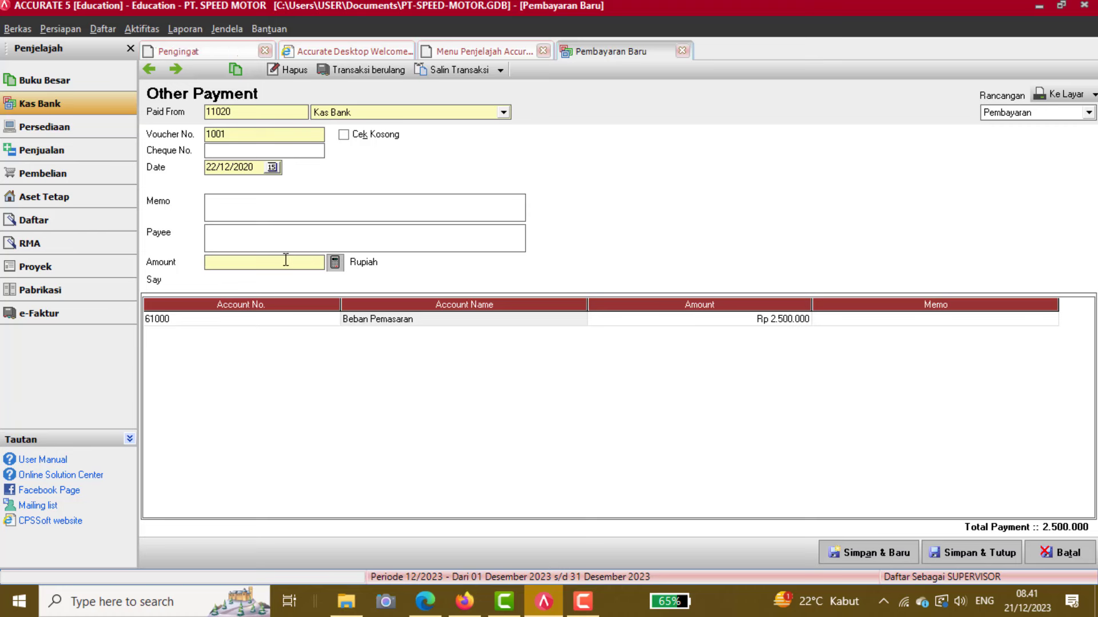
{"action": "type", "text": "2500000"}
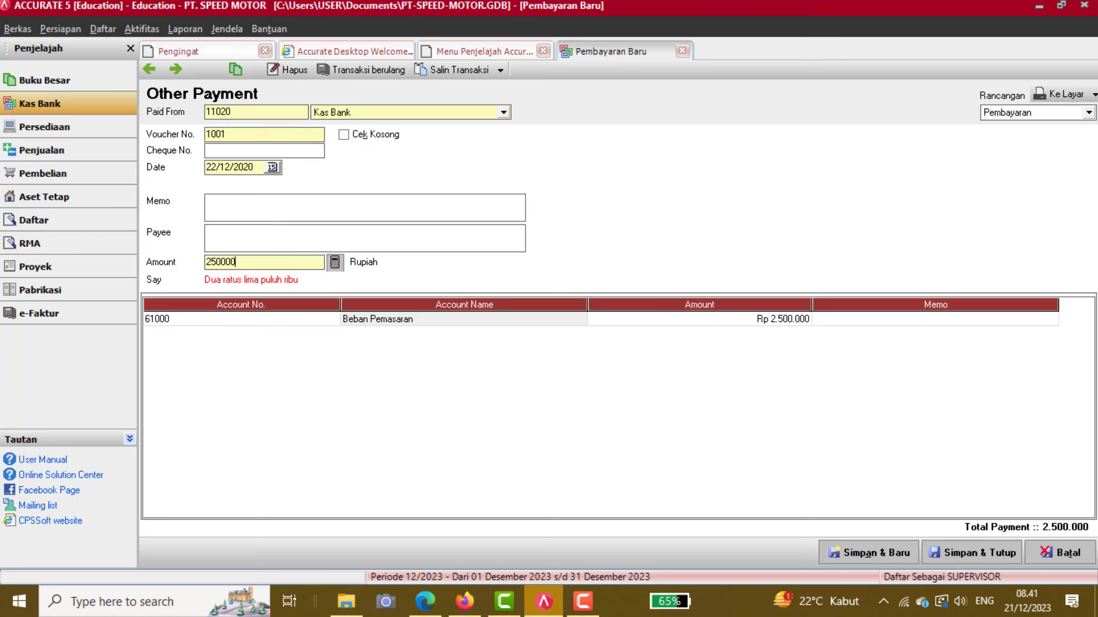
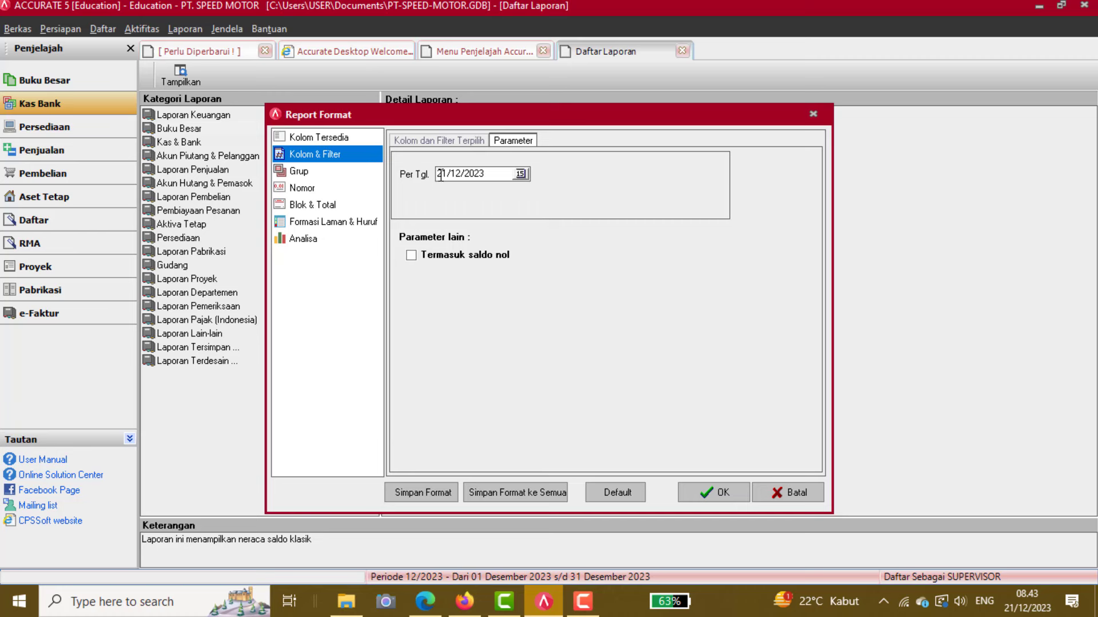
Generate the Neraca Saldo (Klasik) report as of 31/12/2020, including accounts with a zero balance.
{"action": "left_click", "coordinate": [441, 174]}
{"action": "type", "text": "3"}
{"action": "left_click", "coordinate": [482, 175]}
{"action": "type", "text": "0"}
{"action": "left_click", "coordinate": [411, 256]}
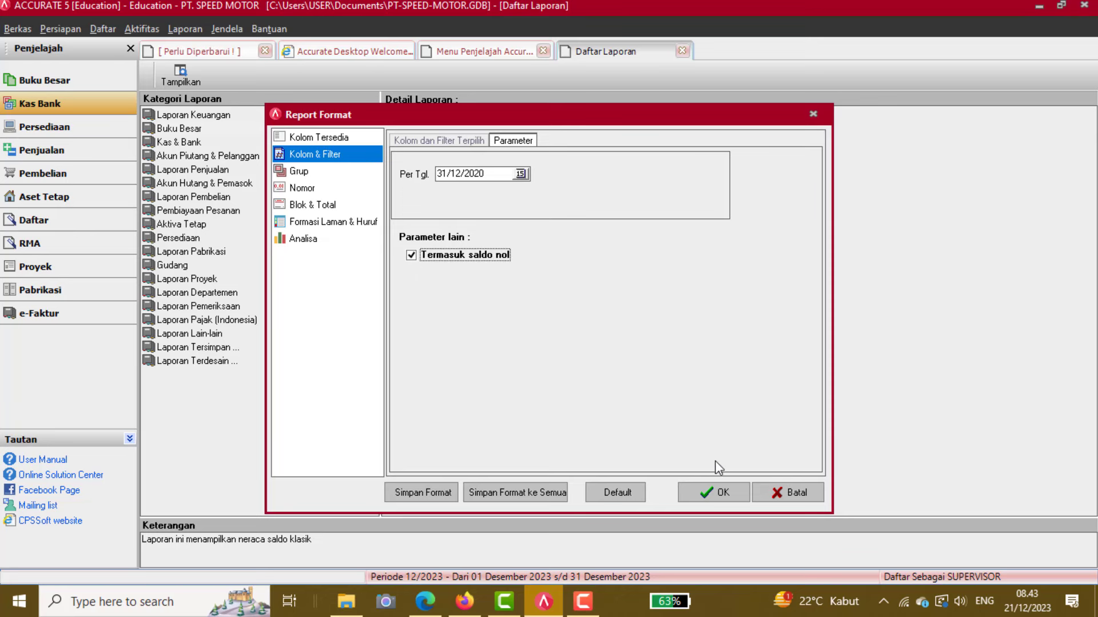
{"action": "left_click", "coordinate": [730, 498]}
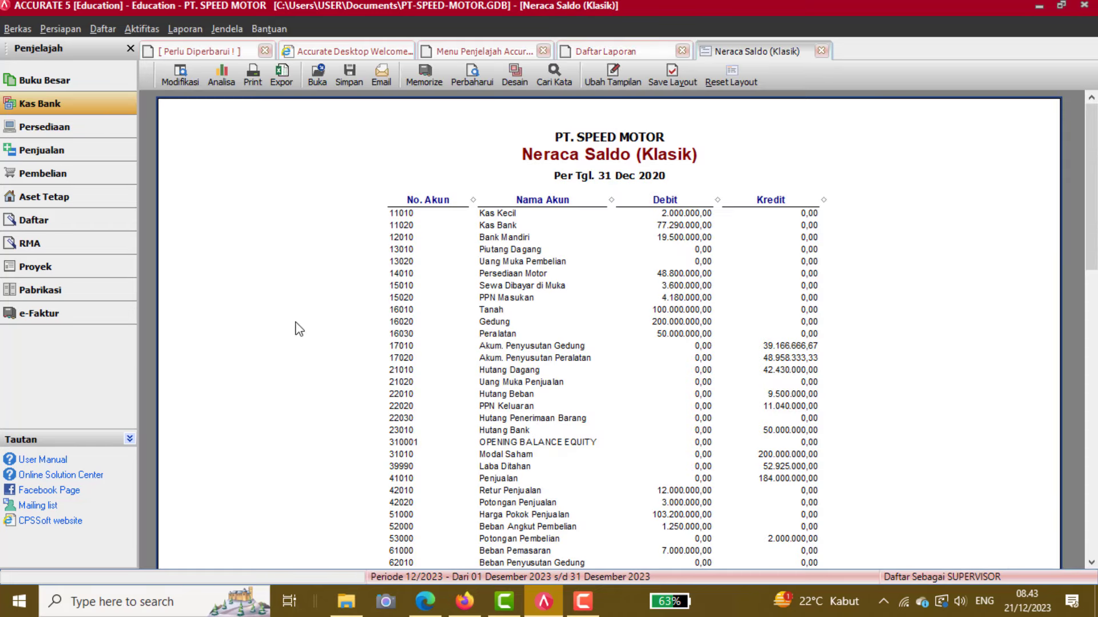
Review the trial balance through to its totals, and check adjustment voucher BM-01 in the Firefox PDF before returning to ACCURATE.
{"action": "scroll", "coordinate": [406, 301], "scroll_direction": "down", "scroll_amount": 3}
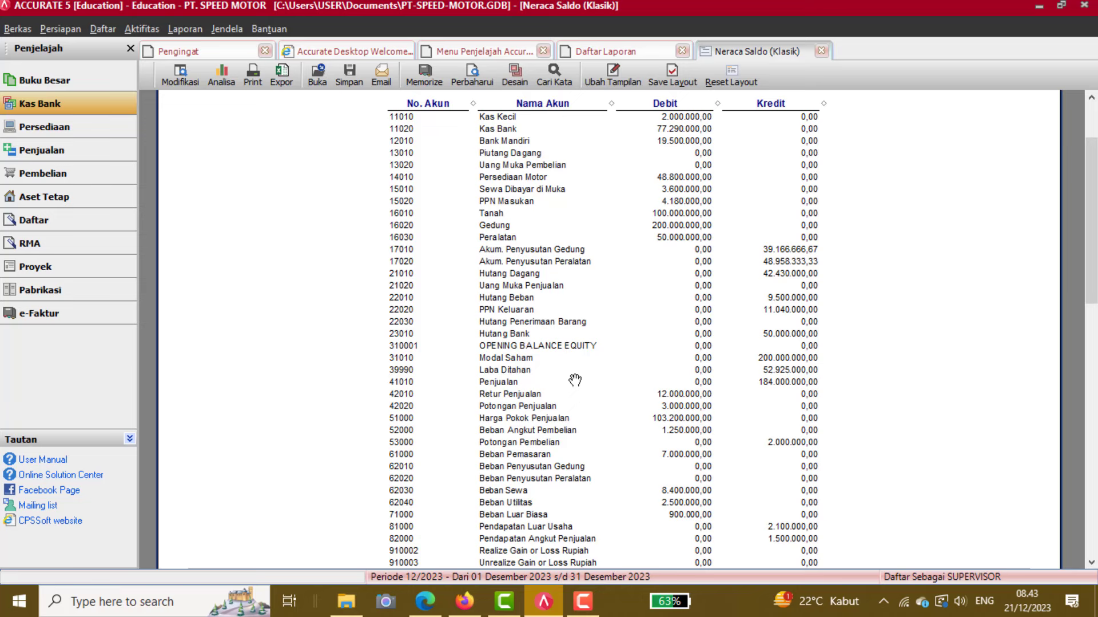
{"action": "scroll", "coordinate": [574, 380], "scroll_direction": "down", "scroll_amount": 2}
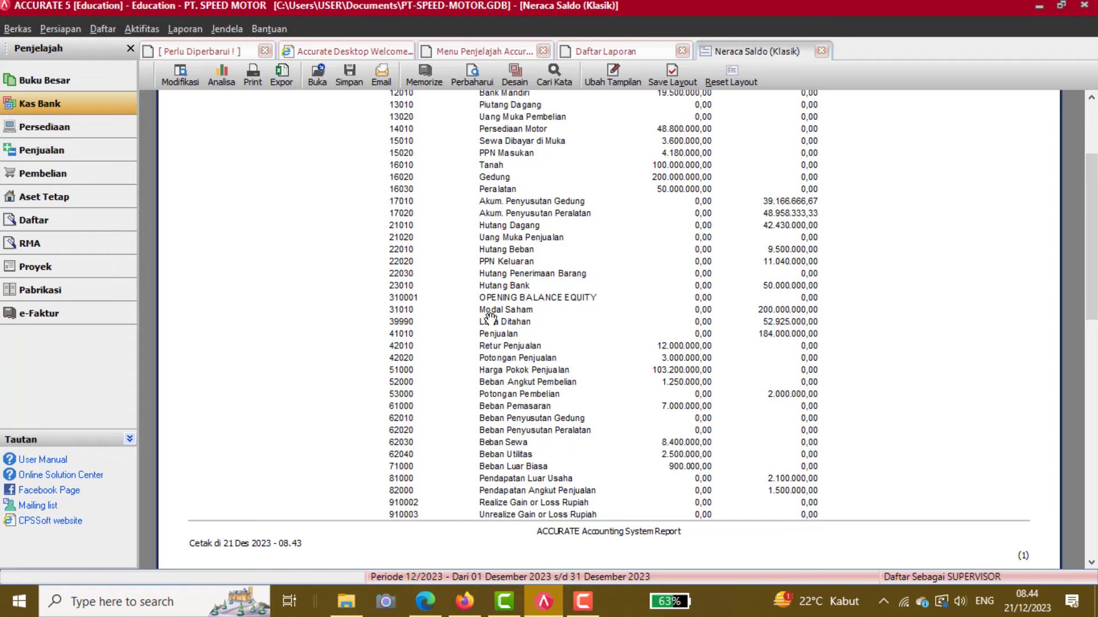
{"action": "scroll", "coordinate": [511, 350], "scroll_direction": "down", "scroll_amount": 4}
{"action": "scroll", "coordinate": [511, 350], "scroll_direction": "down", "scroll_amount": 1}
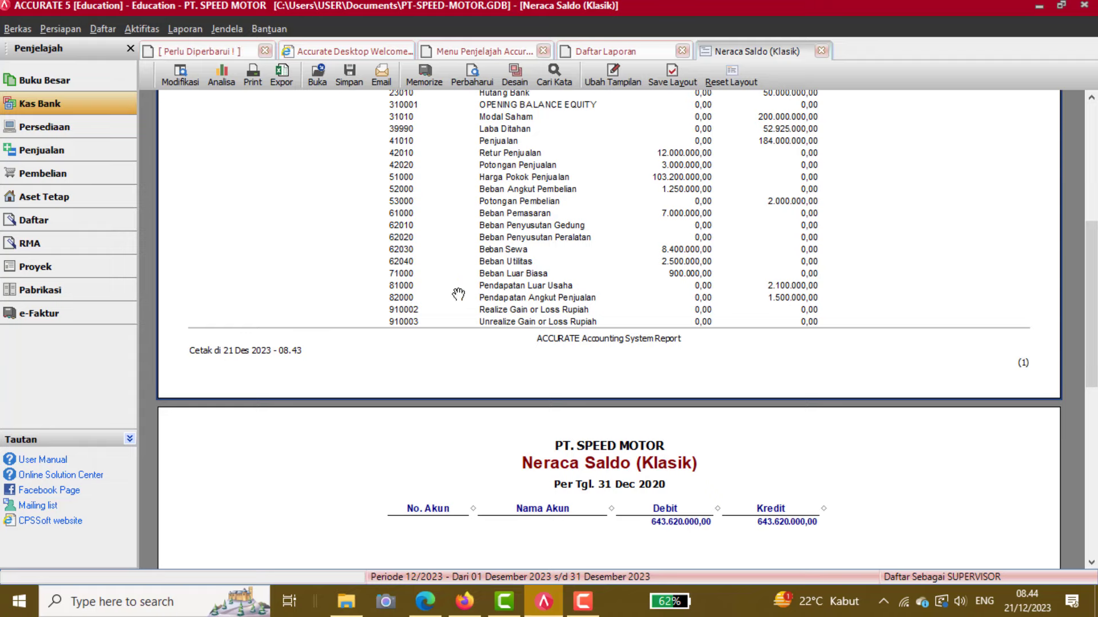
{"action": "scroll", "coordinate": [461, 293], "scroll_direction": "up", "scroll_amount": 6}
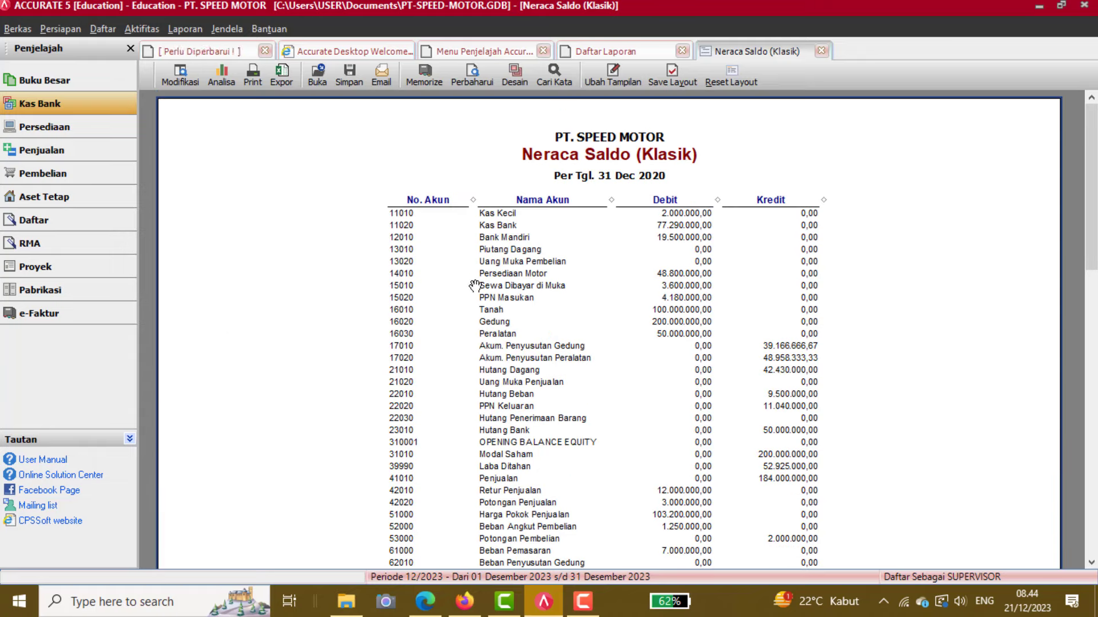
{"action": "left_click", "coordinate": [465, 599]}
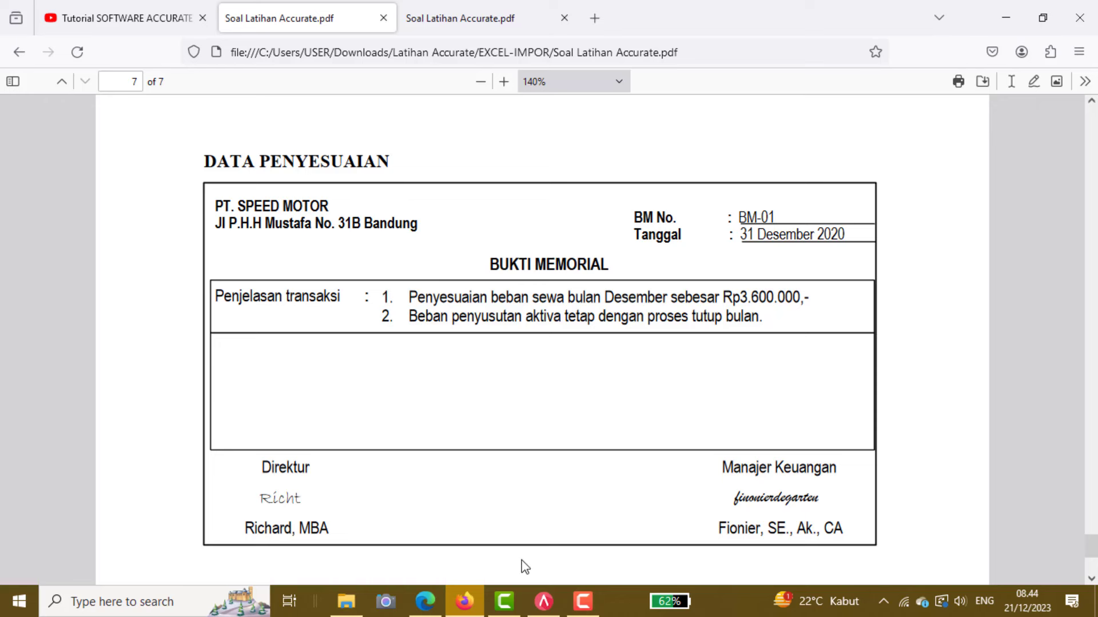
{"action": "left_click", "coordinate": [554, 612]}
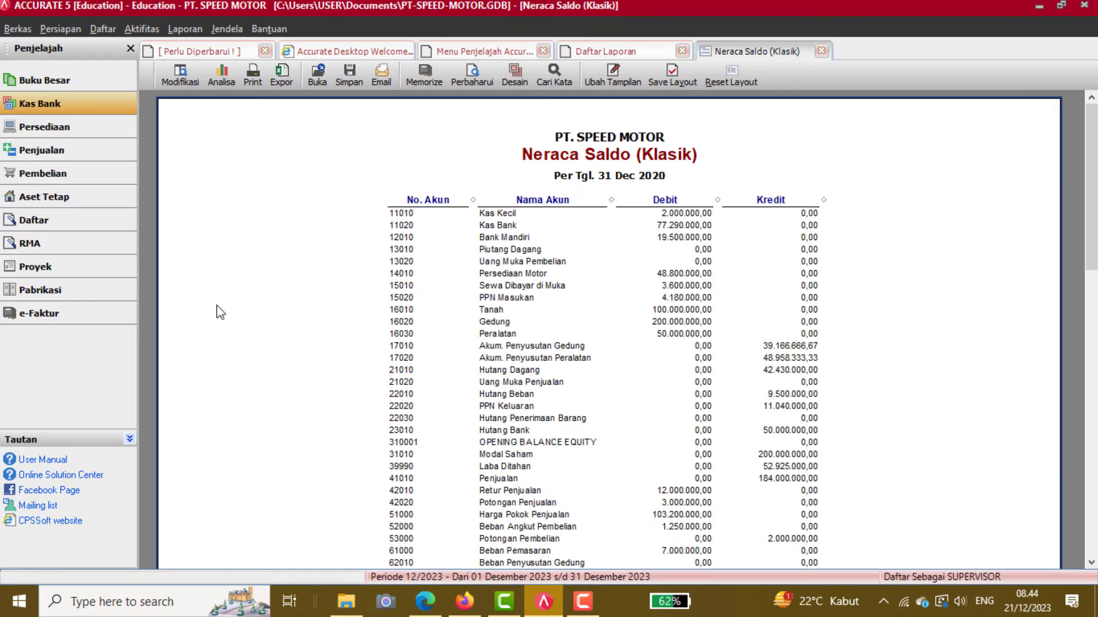
Start a new general journal voucher in Buku Besar and date it 31/12/2020.
{"action": "left_click", "coordinate": [79, 86]}
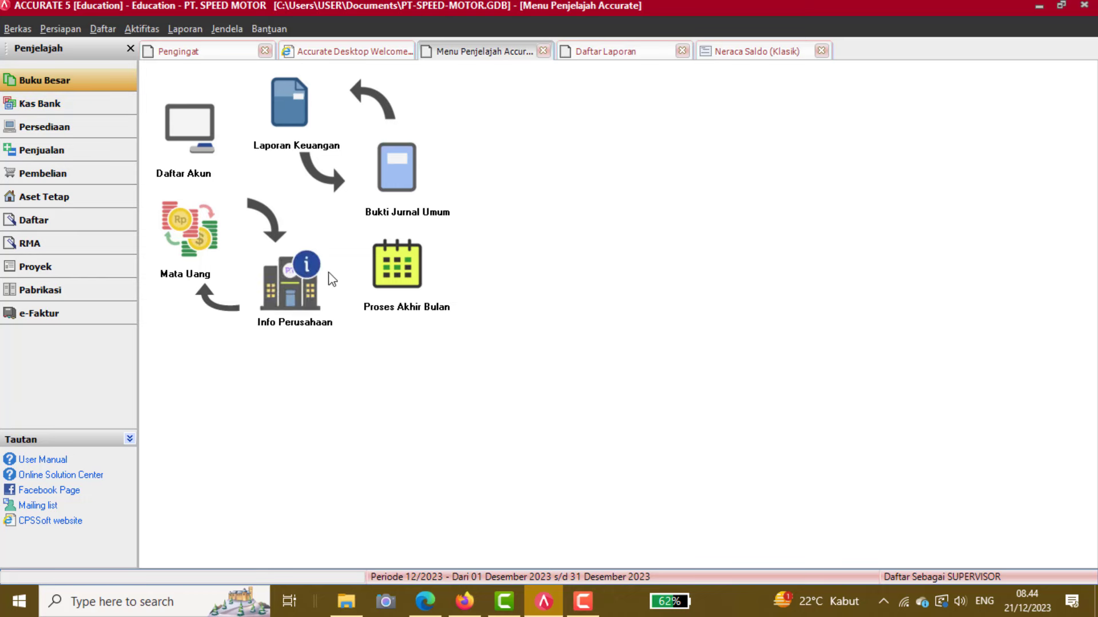
{"action": "left_click", "coordinate": [399, 189]}
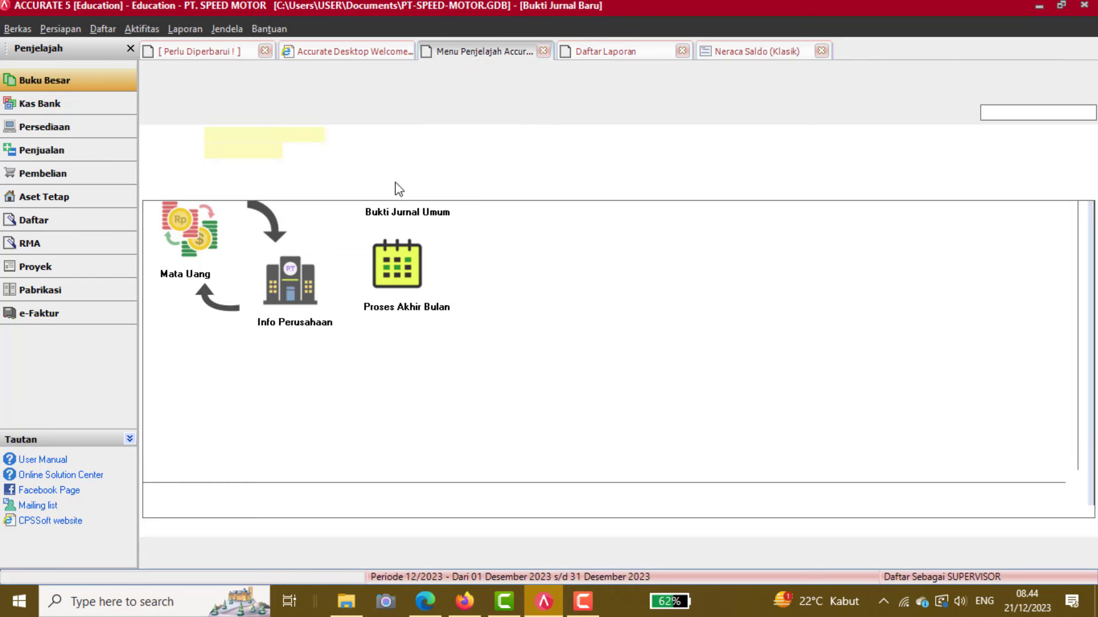
{"action": "left_click", "coordinate": [210, 151]}
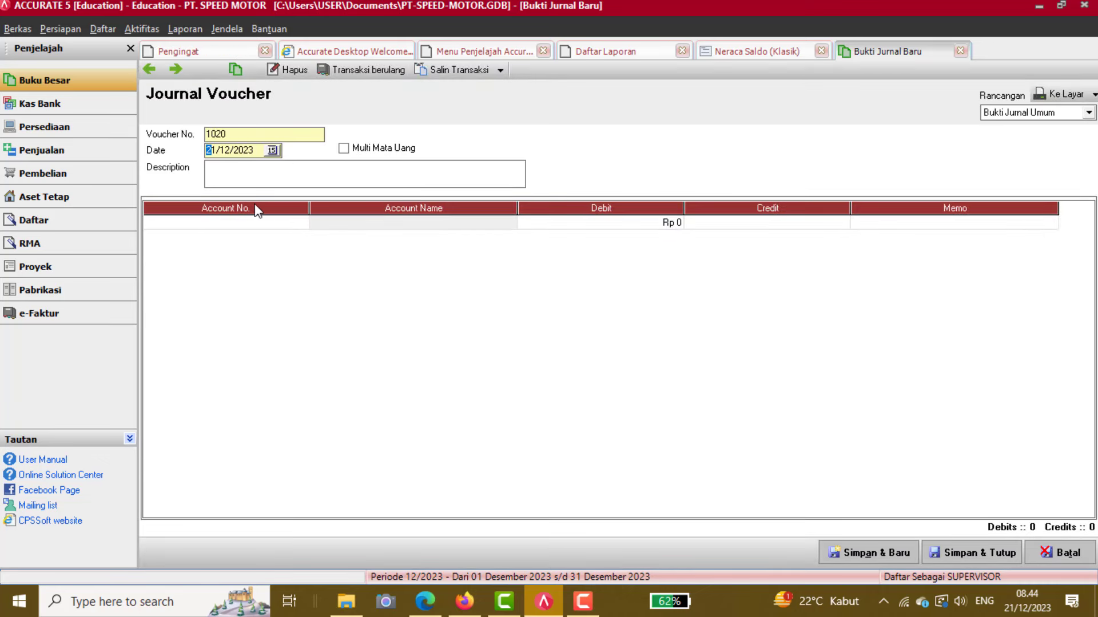
{"action": "type", "text": "3"}
{"action": "left_click", "coordinate": [250, 150]}
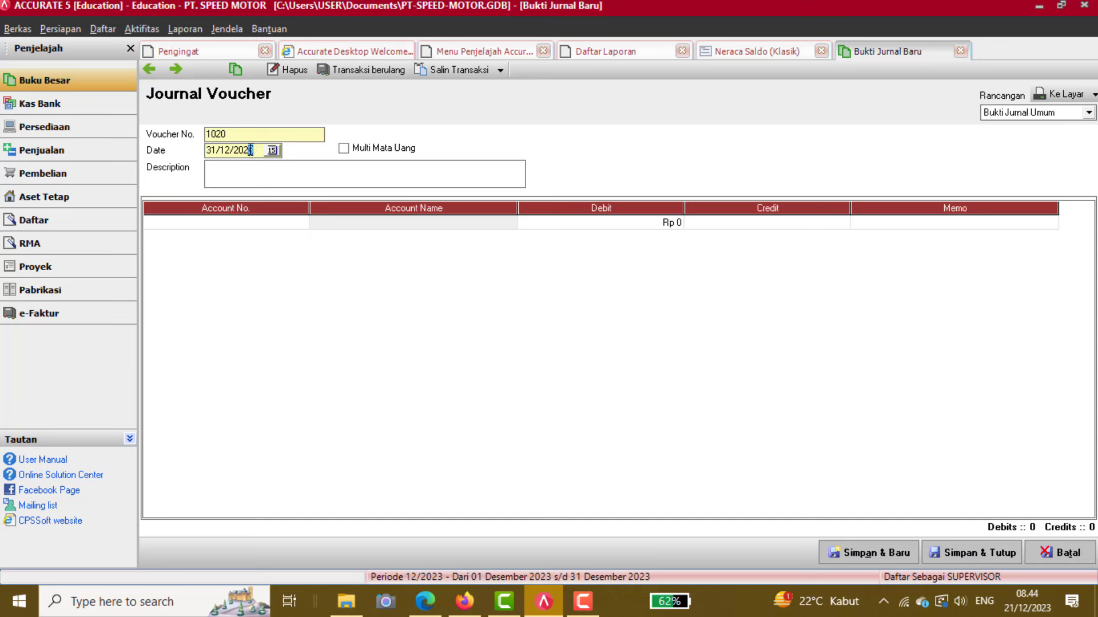
Search the account list for "beb" and put account 62030 Beban Sewa in the first journal line.
{"action": "left_click", "coordinate": [281, 223]}
{"action": "left_click", "coordinate": [304, 223]}
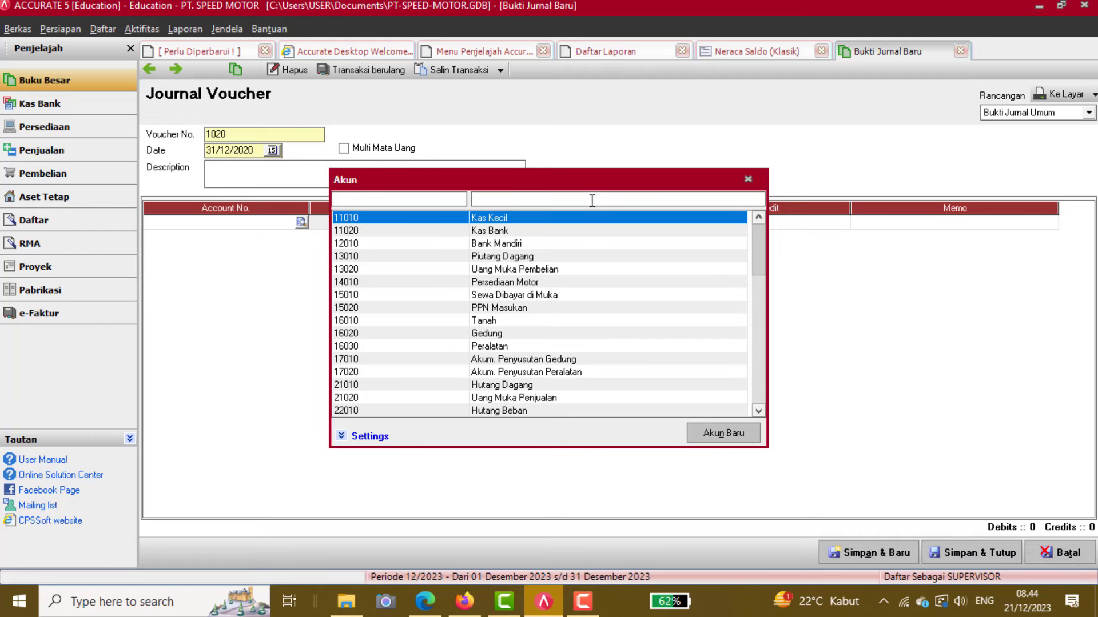
{"action": "left_click", "coordinate": [591, 201]}
{"action": "type", "text": "beb"}
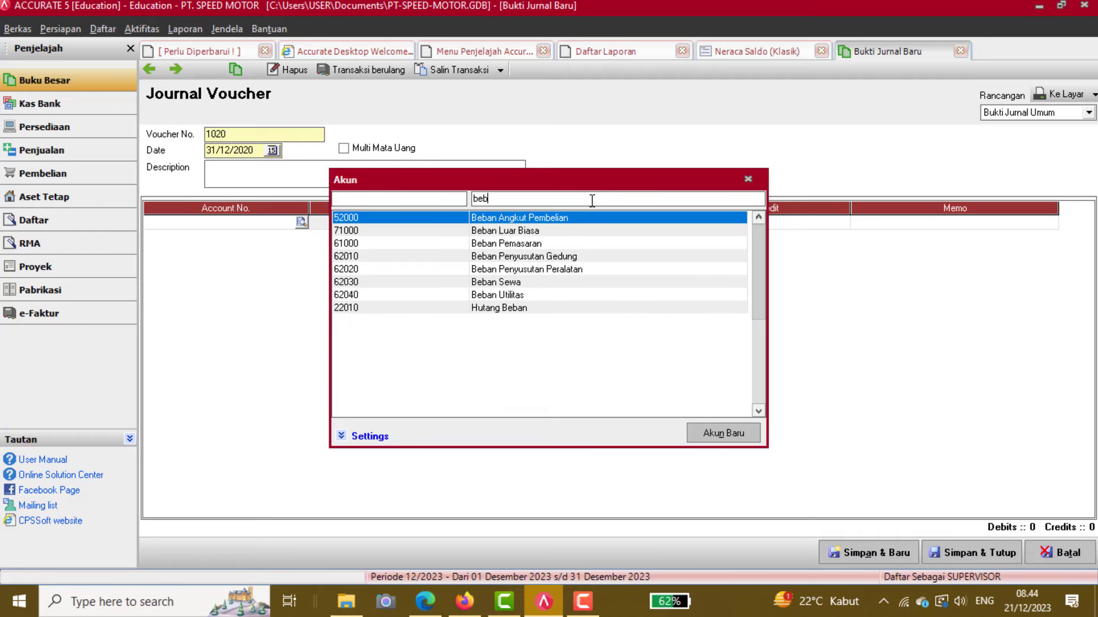
{"action": "double_click", "coordinate": [511, 283]}
Debit the Beban Sewa line with 3.600.000 and add an empty second journal line.
{"action": "left_click", "coordinate": [664, 226]}
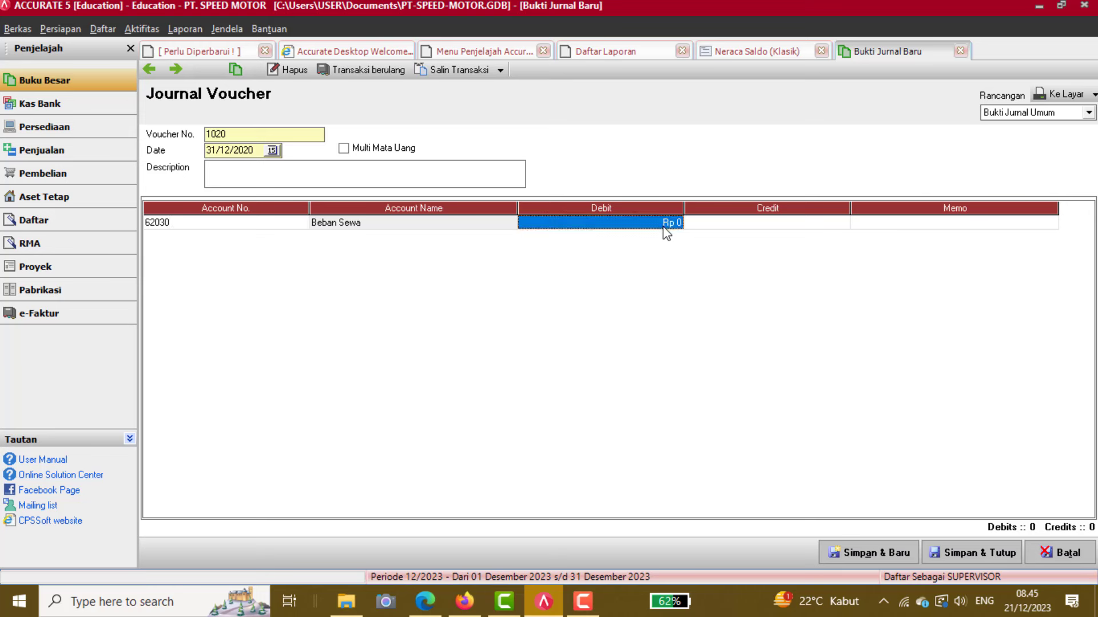
{"action": "type", "text": "3.60"}
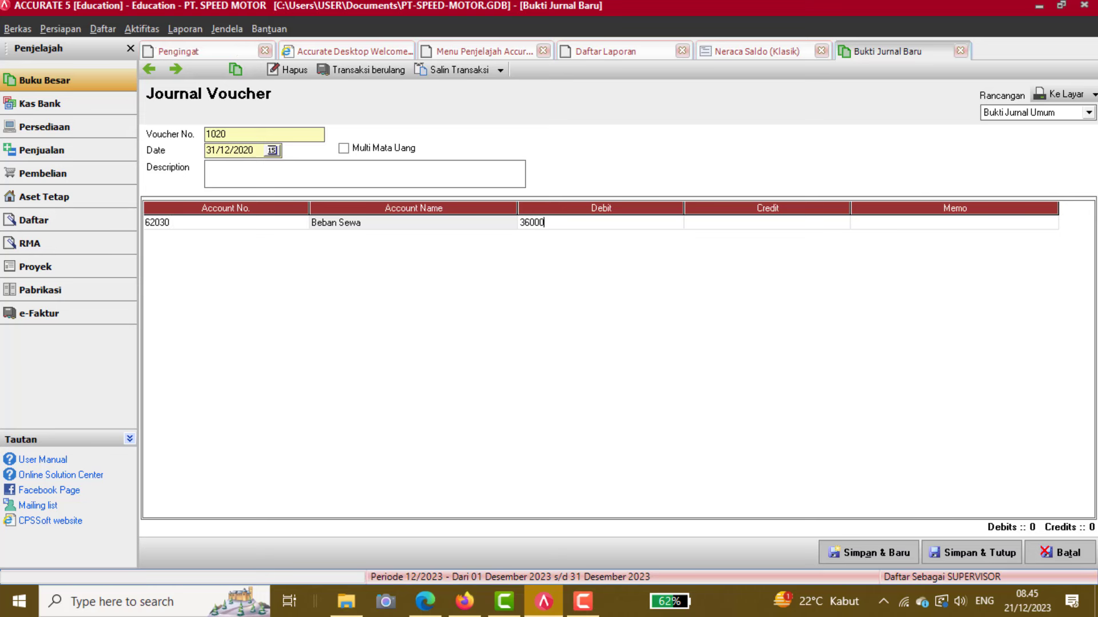
{"action": "type", "text": "0.000"}
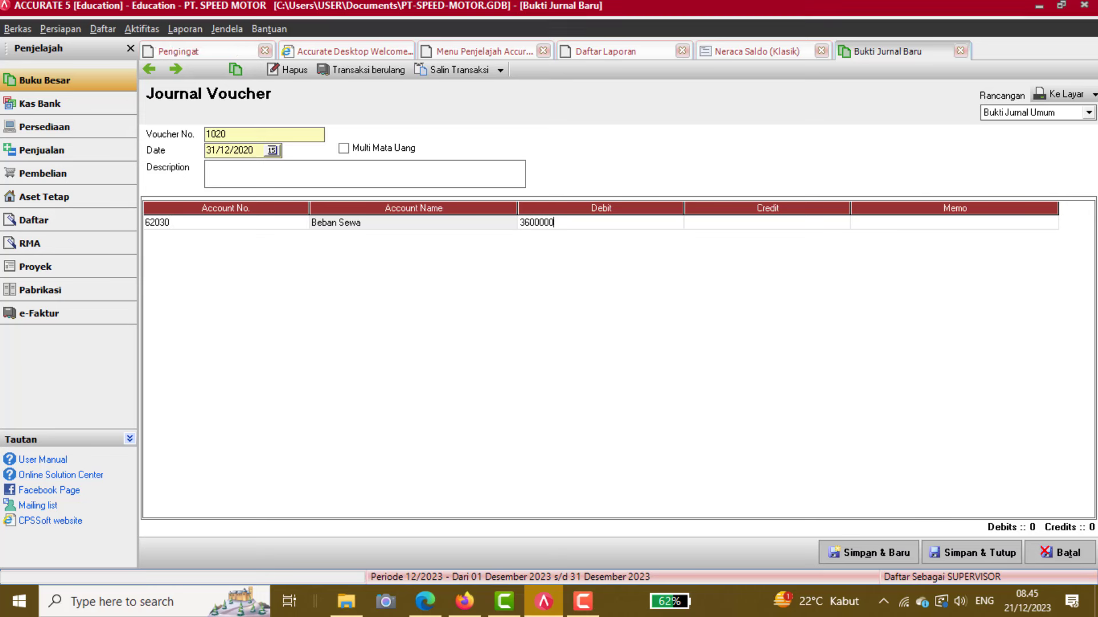
{"action": "key", "text": "Tab"}
{"action": "key", "text": "Tab"}
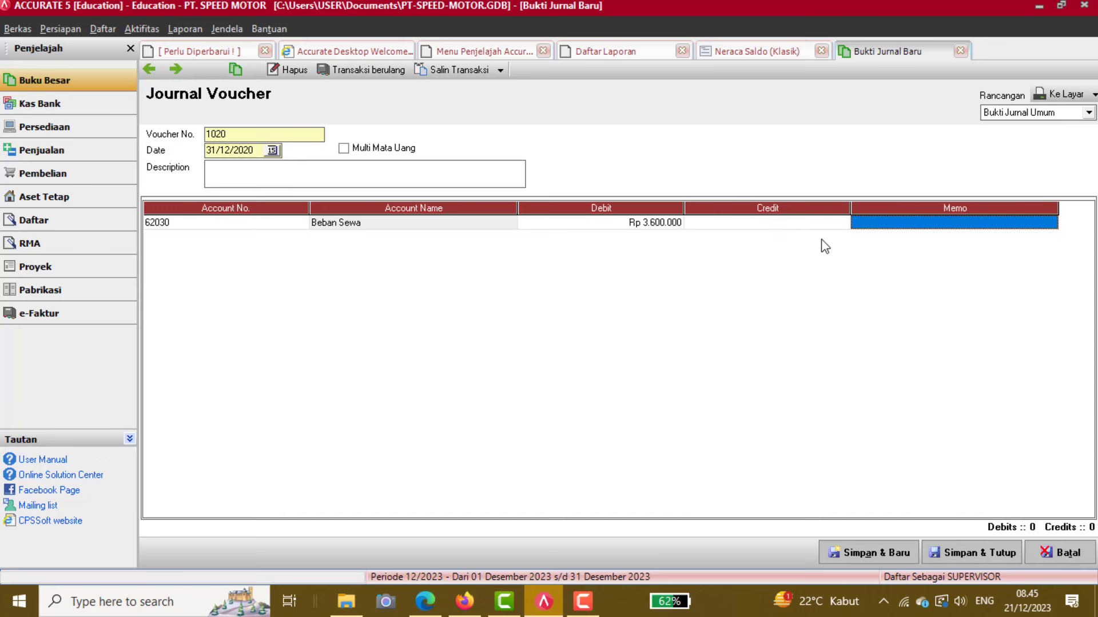
{"action": "key", "text": "Tab"}
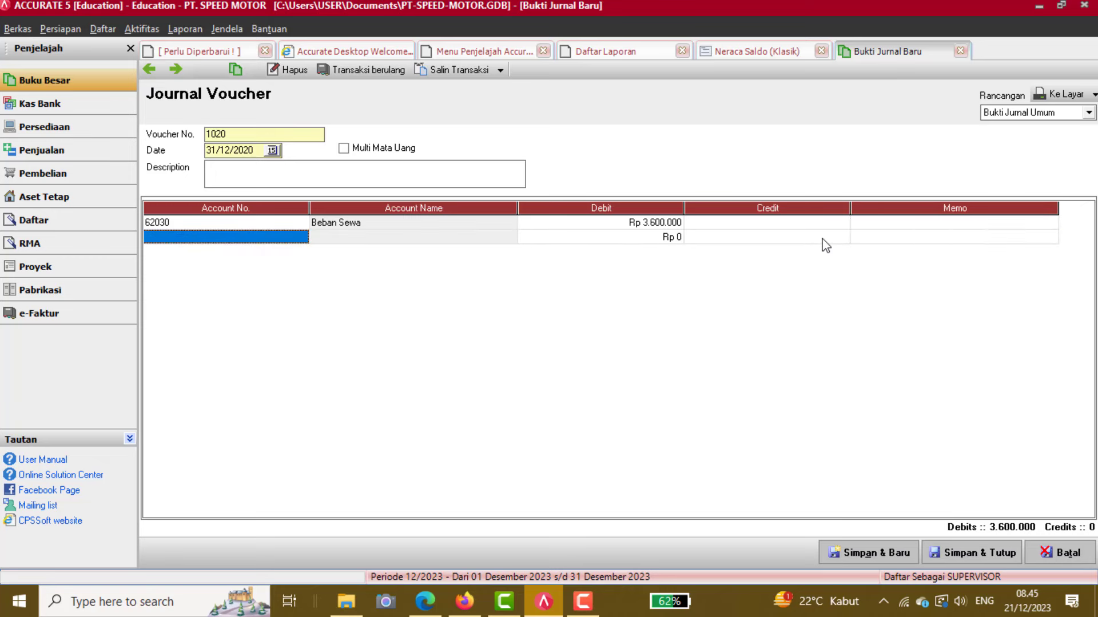
Credit account 15010 Sewa Dibayar di Muka with 3.600.000 in the second line, and save and close the journal voucher.
{"action": "left_click", "coordinate": [300, 238]}
{"action": "left_click", "coordinate": [302, 236]}
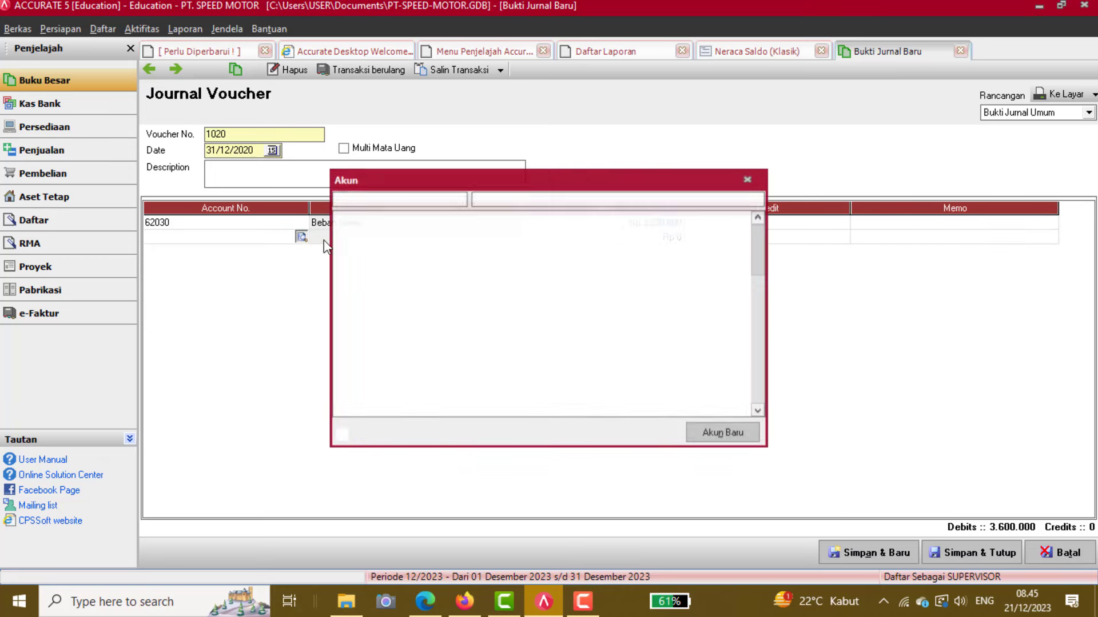
{"action": "double_click", "coordinate": [510, 298]}
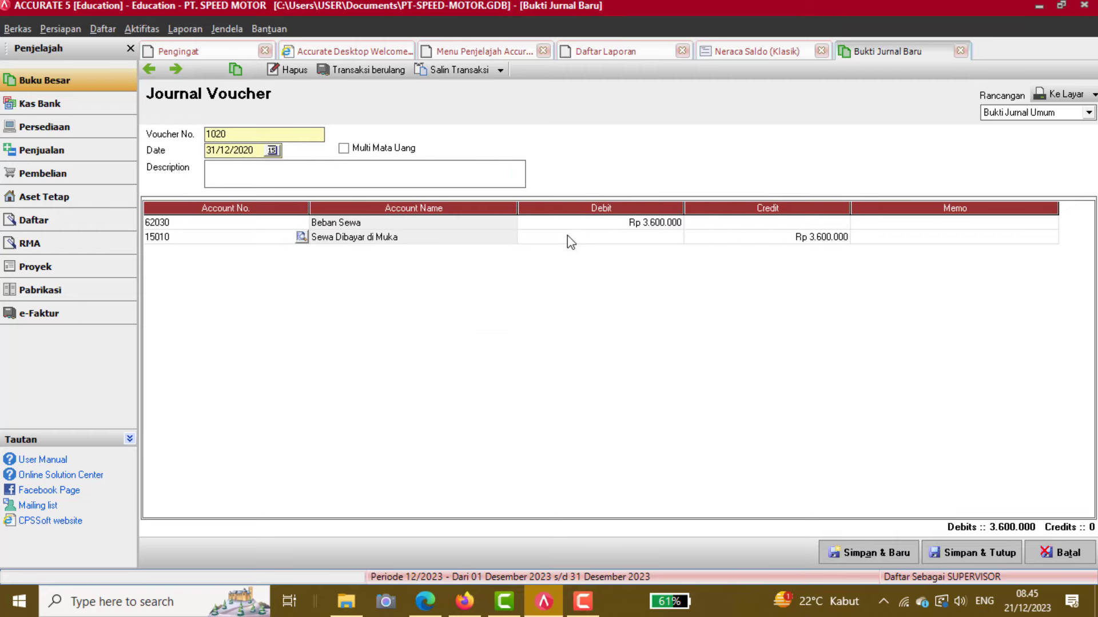
{"action": "left_click", "coordinate": [565, 228]}
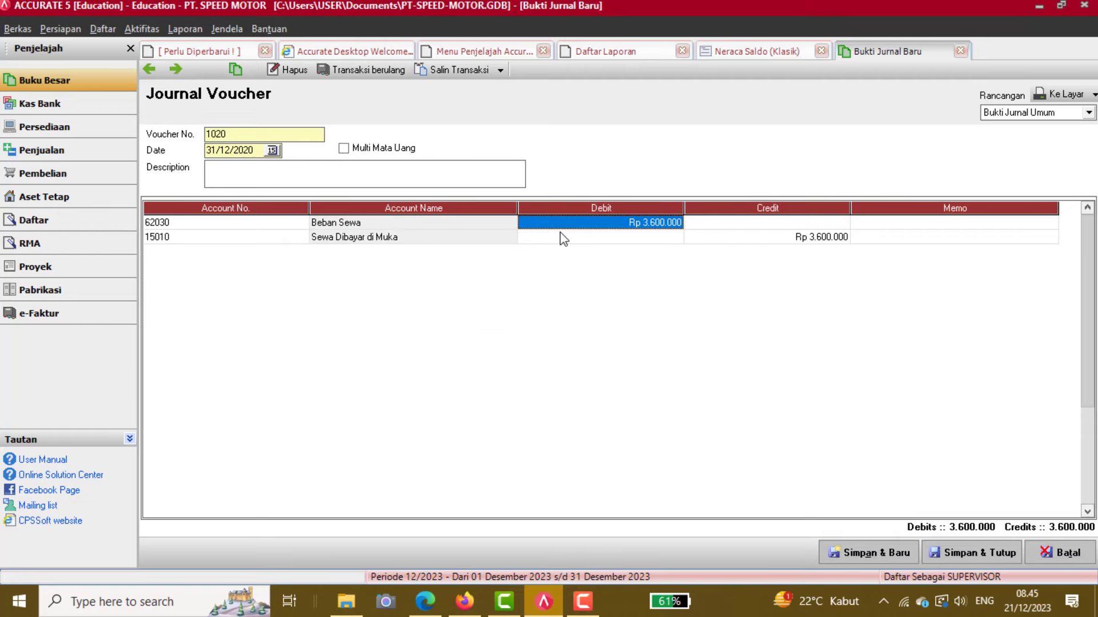
{"action": "left_click", "coordinate": [960, 554]}
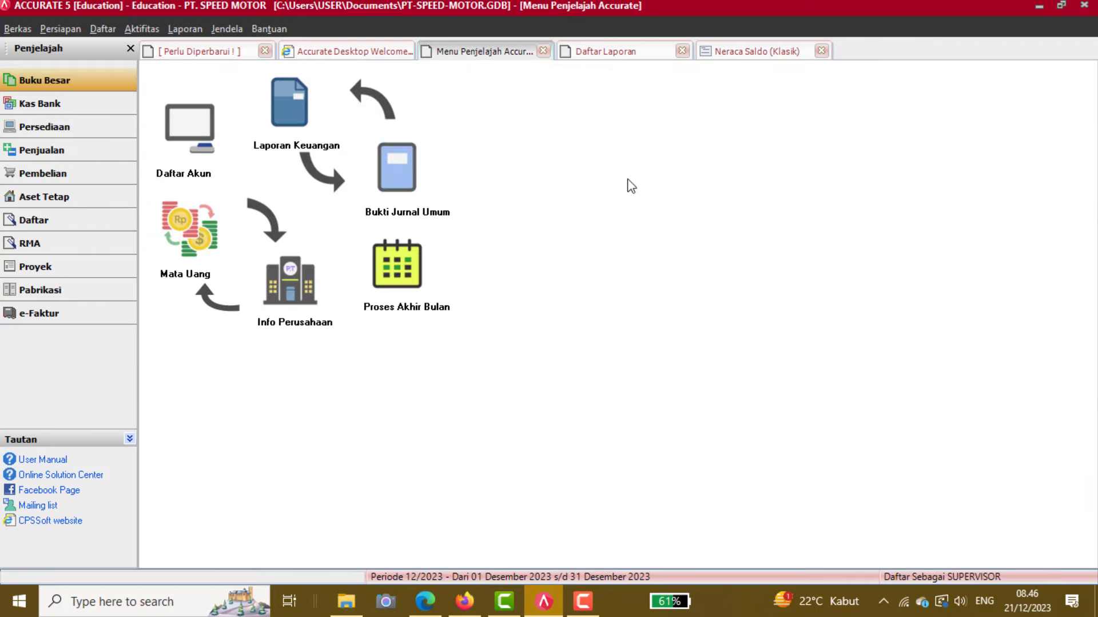
Refresh the Neraca Saldo (Klasik) report and check the Sewa Dibayar di Muka and Beban Sewa balances.
{"action": "left_click", "coordinate": [744, 55]}
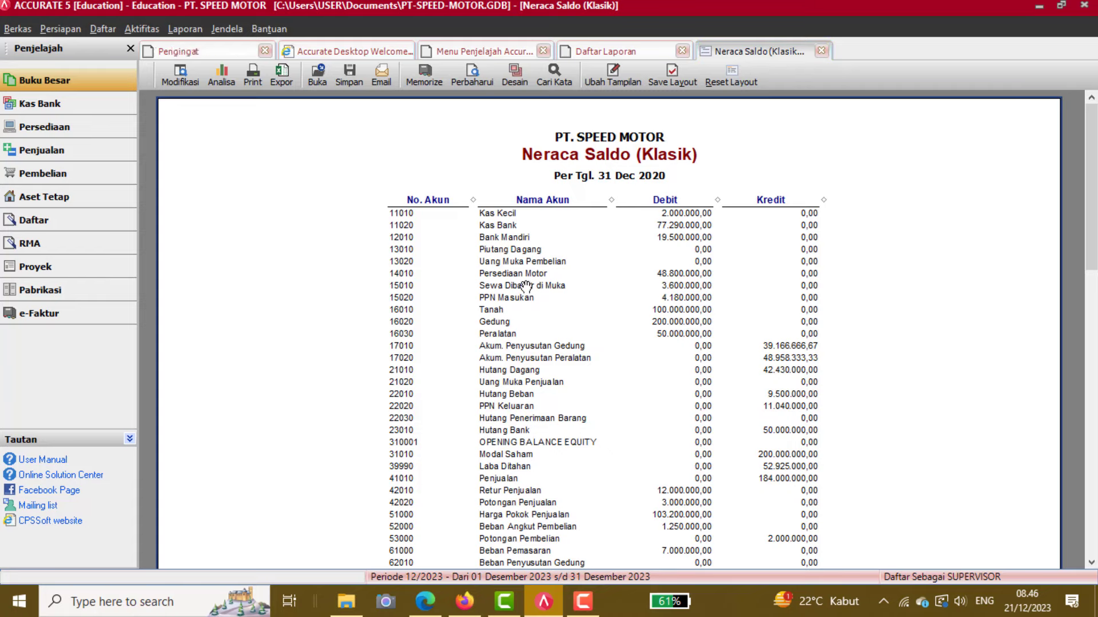
{"action": "left_click", "coordinate": [472, 74]}
{"action": "scroll", "coordinate": [618, 303], "scroll_direction": "down", "scroll_amount": 1}
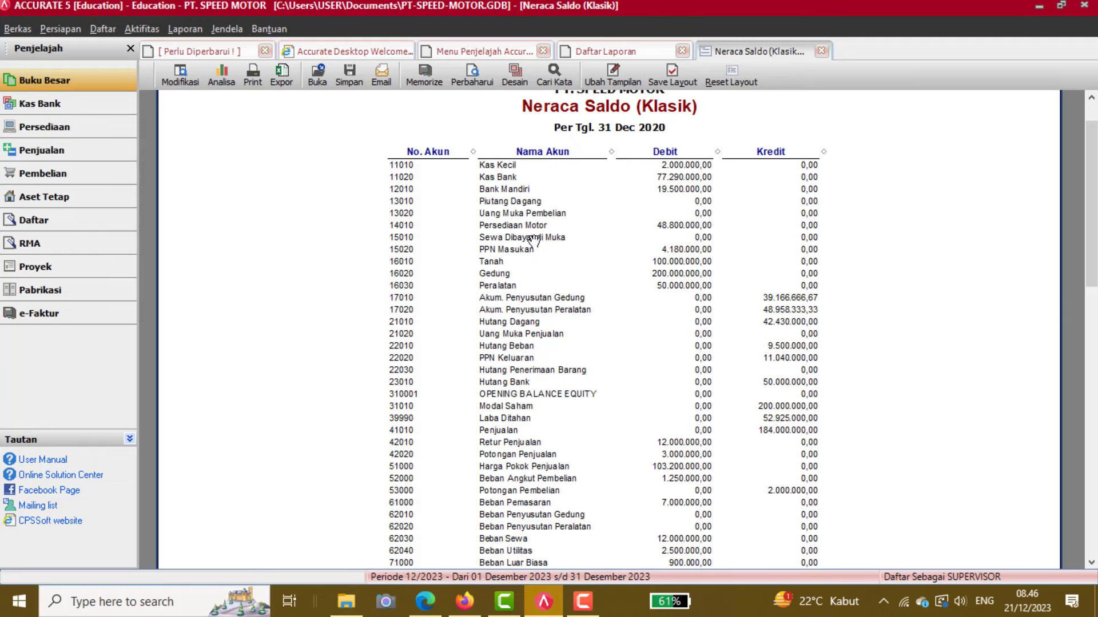
{"action": "scroll", "coordinate": [574, 318], "scroll_direction": "up", "scroll_amount": 1}
Consult the BM-01 adjustments in the PDF, return to ACCURATE, and run the month-end process for Desember 2020.
{"action": "key", "text": "alt+Tab"}
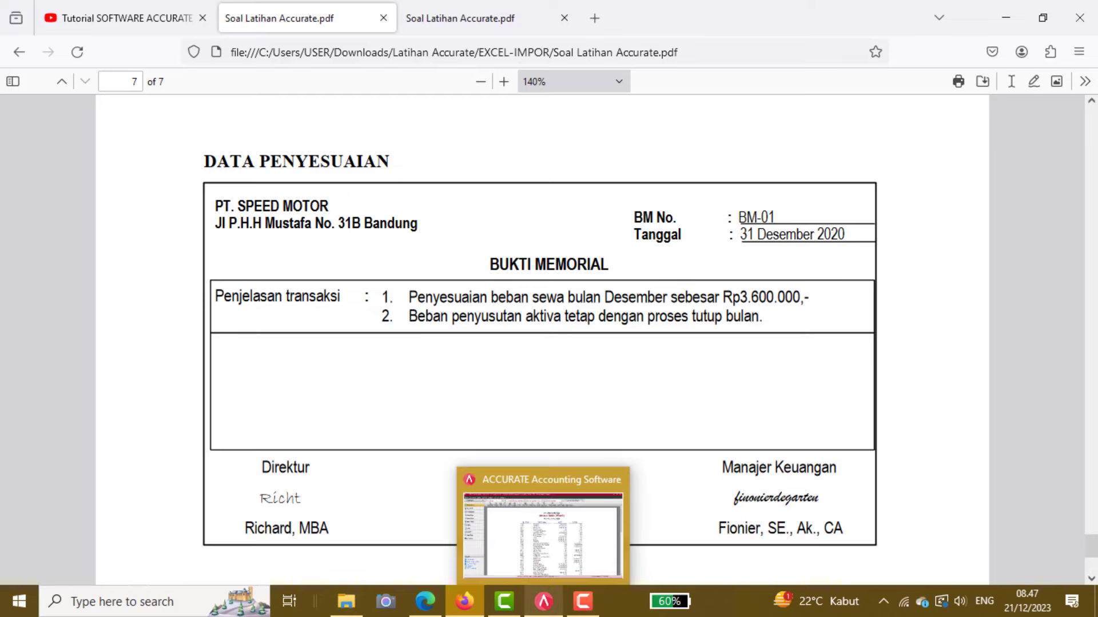
{"action": "left_click", "coordinate": [544, 600]}
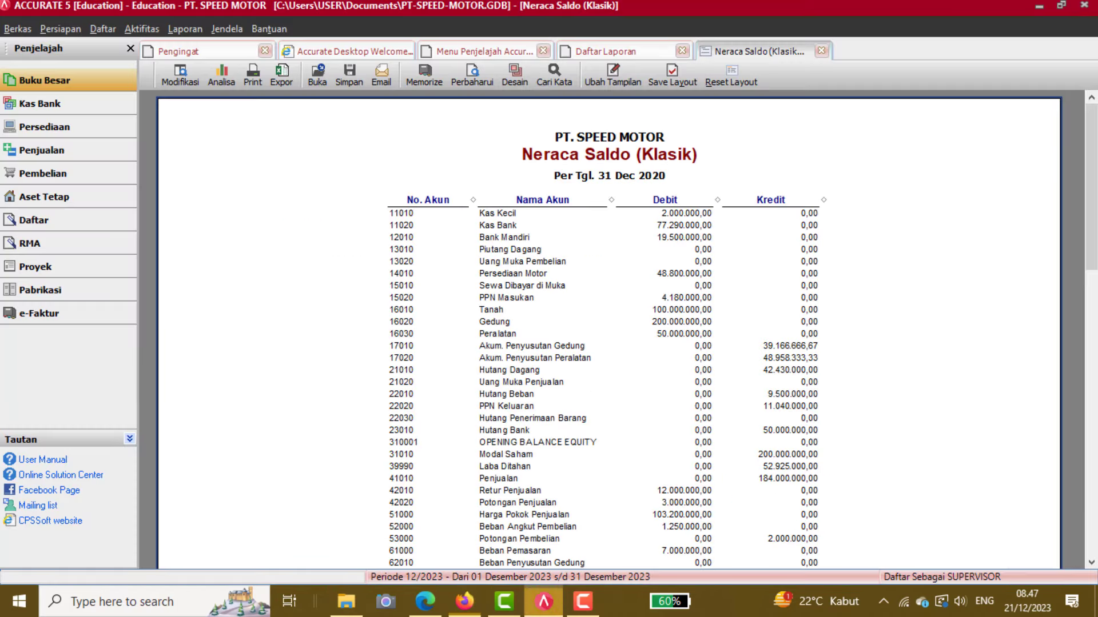
{"action": "left_click", "coordinate": [100, 85]}
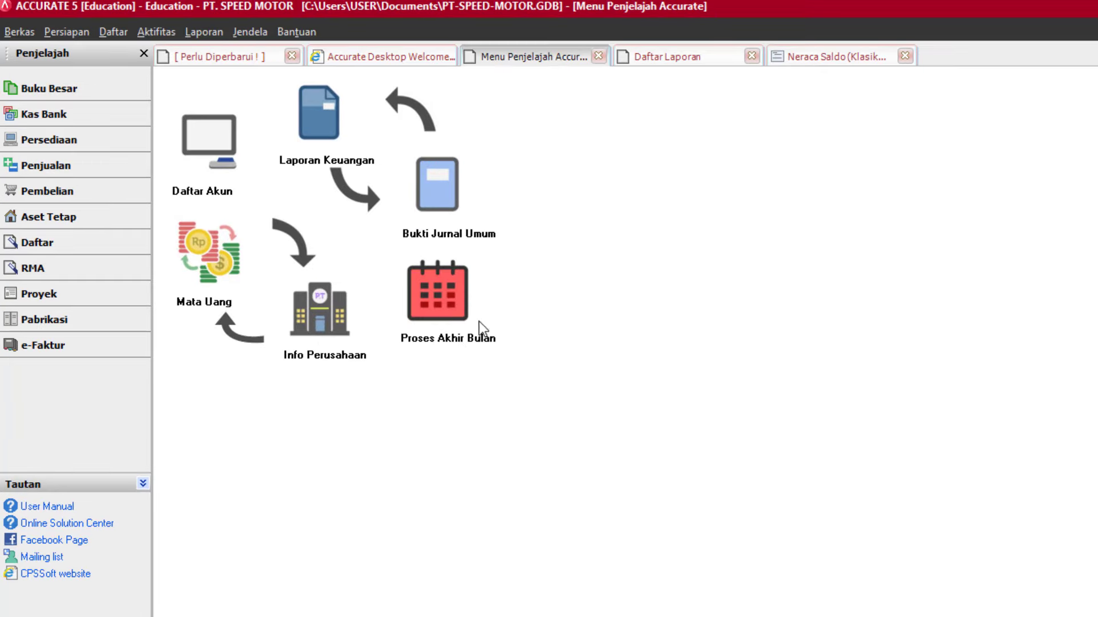
{"action": "left_click", "coordinate": [458, 306]}
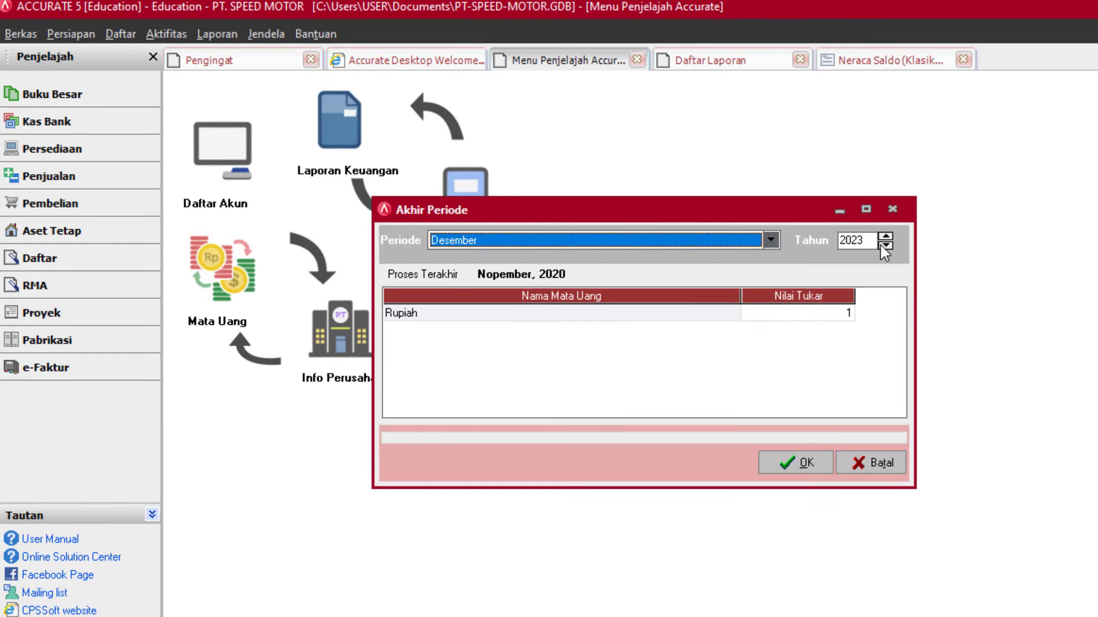
{"action": "left_click", "coordinate": [885, 245]}
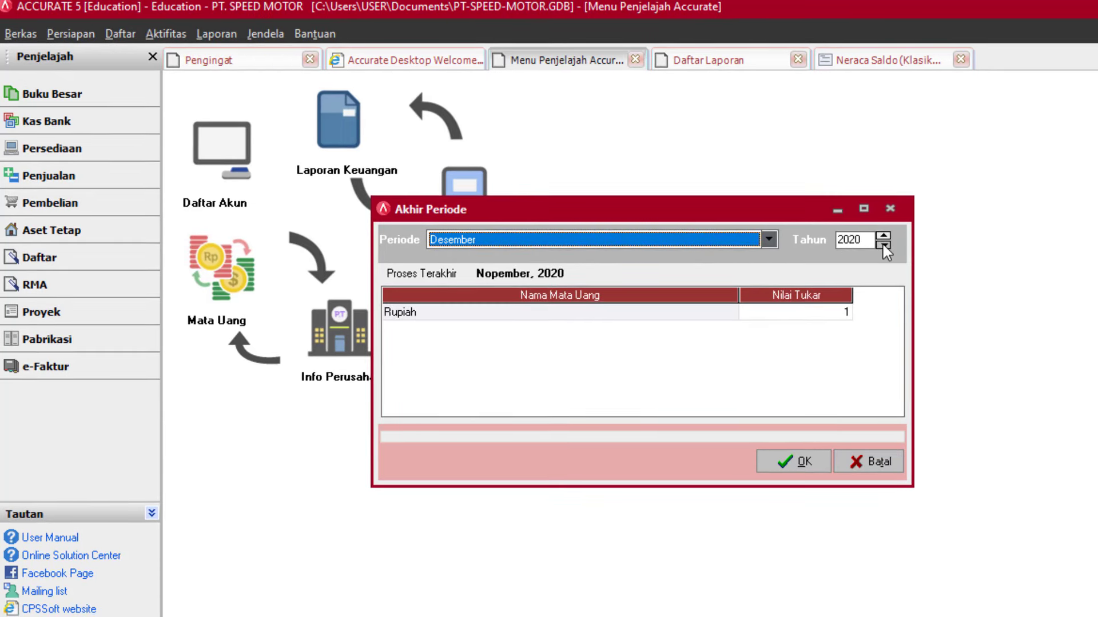
{"action": "left_click", "coordinate": [885, 245]}
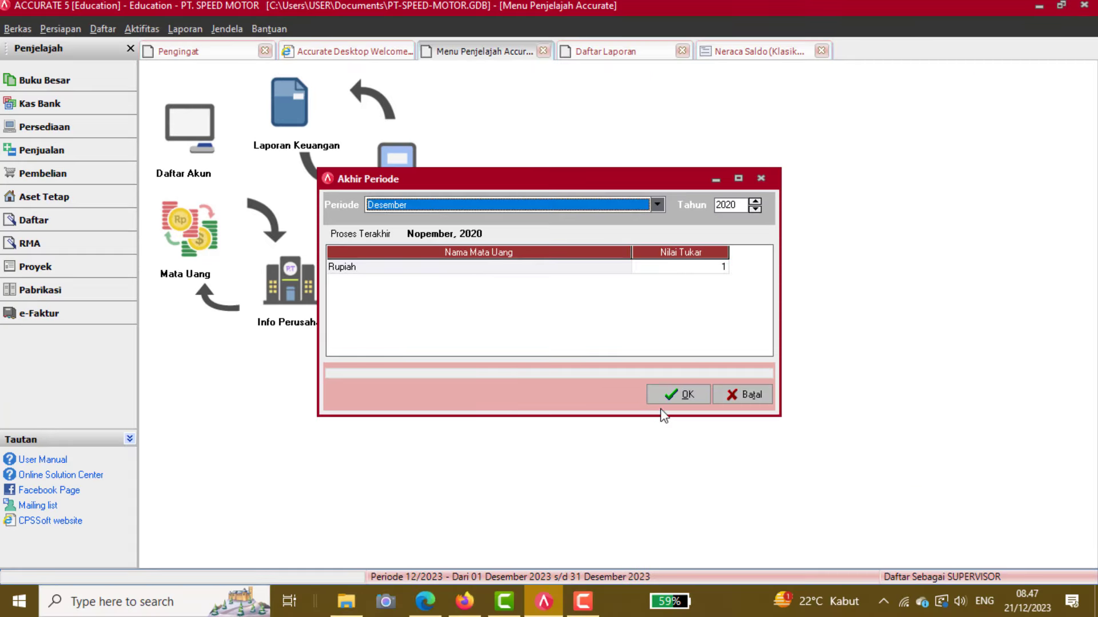
{"action": "left_click", "coordinate": [779, 463]}
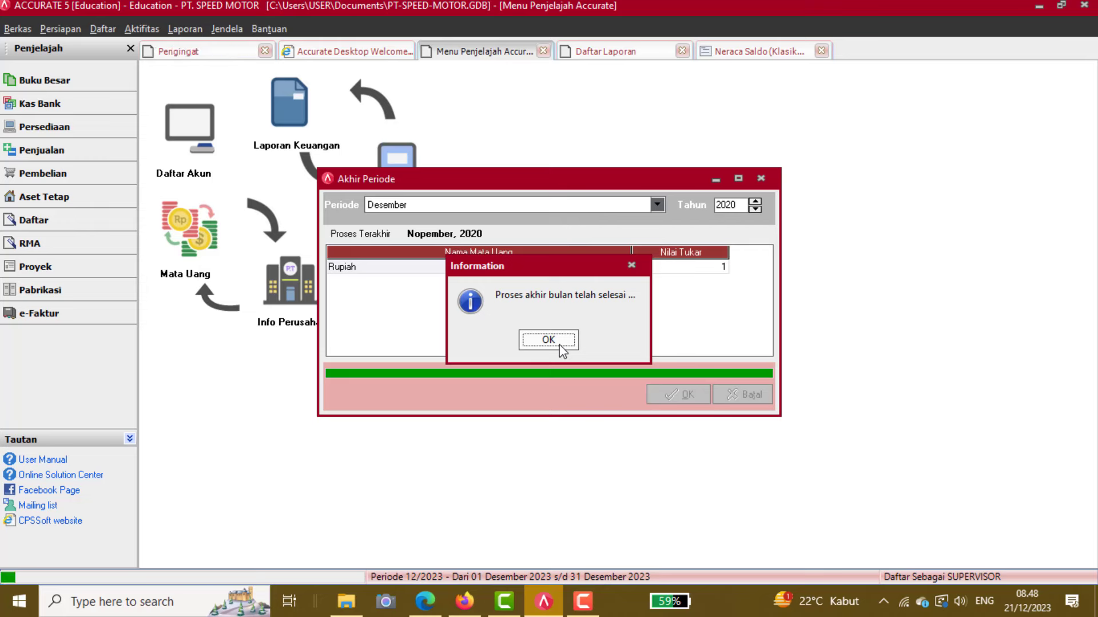
{"action": "left_click", "coordinate": [560, 345]}
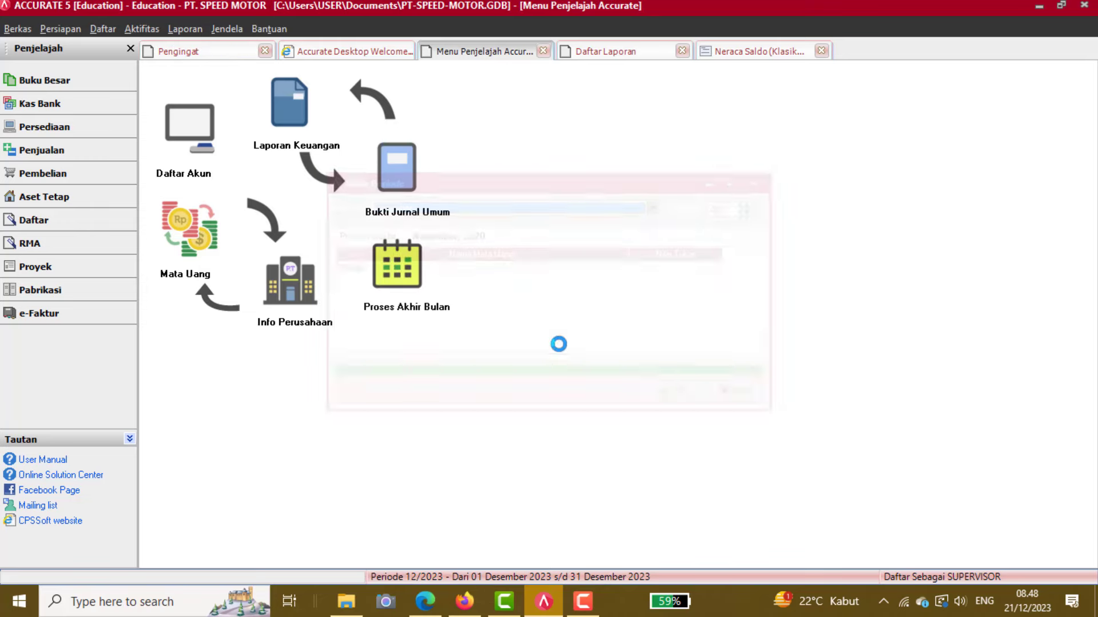
Refresh the Neraca Saldo (Klasik) report and review the accumulated depreciation, depreciation expense and total balances.
{"action": "left_click", "coordinate": [737, 53]}
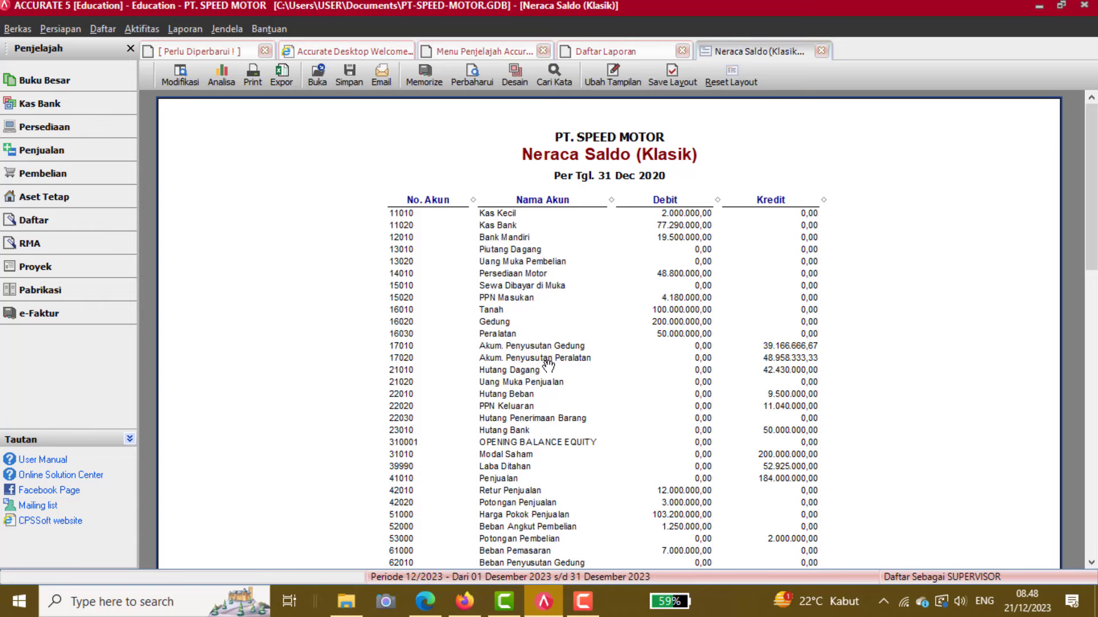
{"action": "scroll", "coordinate": [547, 366], "scroll_direction": "down", "scroll_amount": 2}
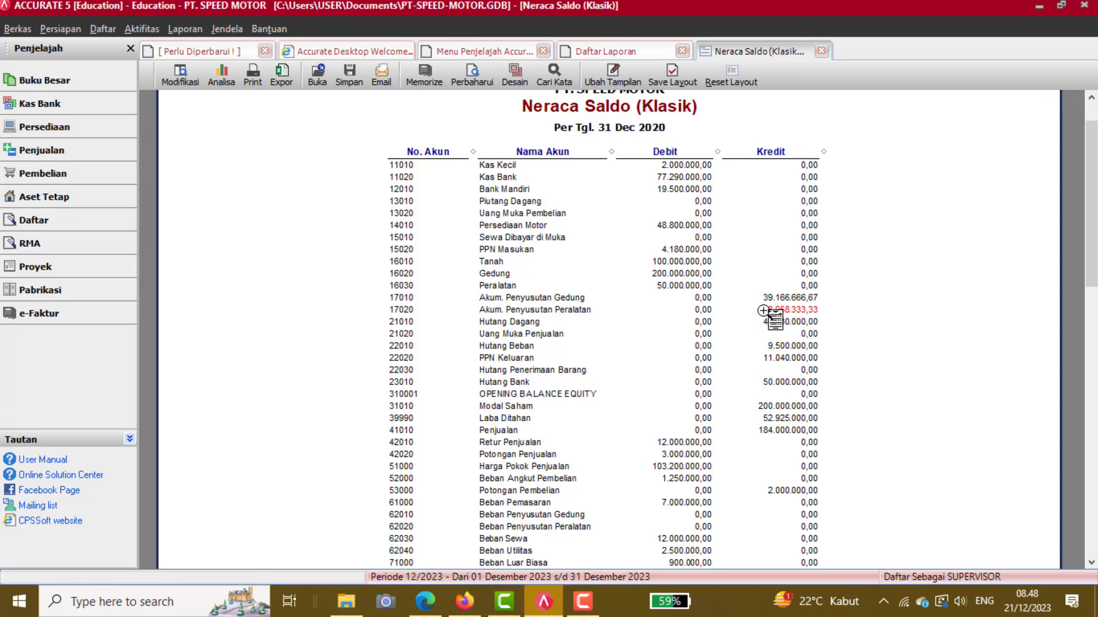
{"action": "left_click", "coordinate": [471, 74]}
{"action": "scroll", "coordinate": [746, 388], "scroll_direction": "down", "scroll_amount": 1}
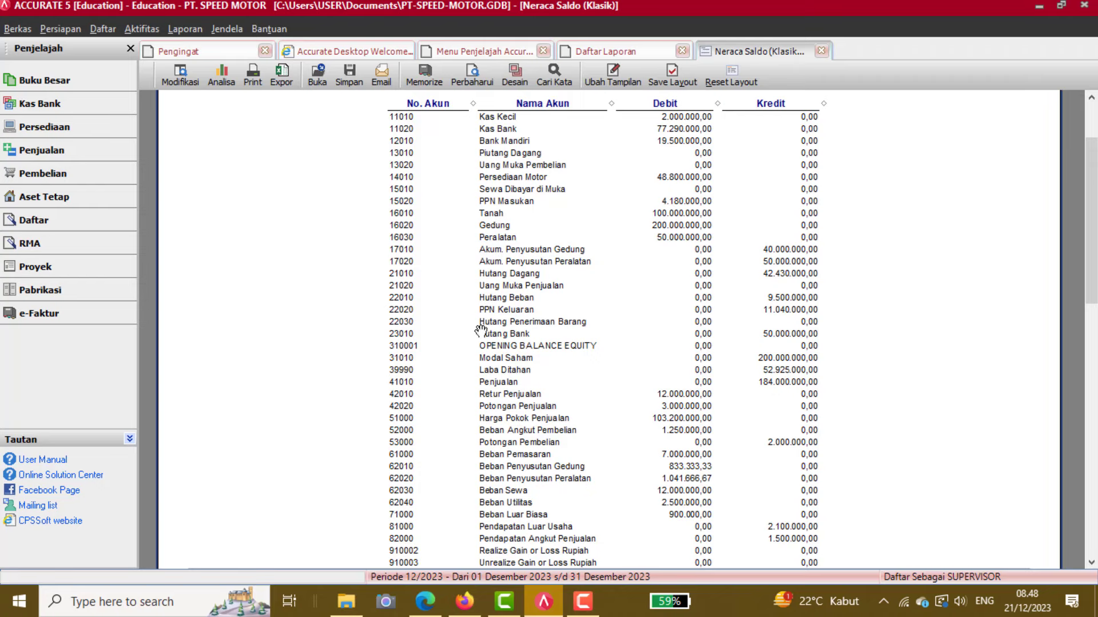
{"action": "scroll", "coordinate": [485, 331], "scroll_direction": "down", "scroll_amount": 3}
{"action": "scroll", "coordinate": [485, 330], "scroll_direction": "down", "scroll_amount": 2}
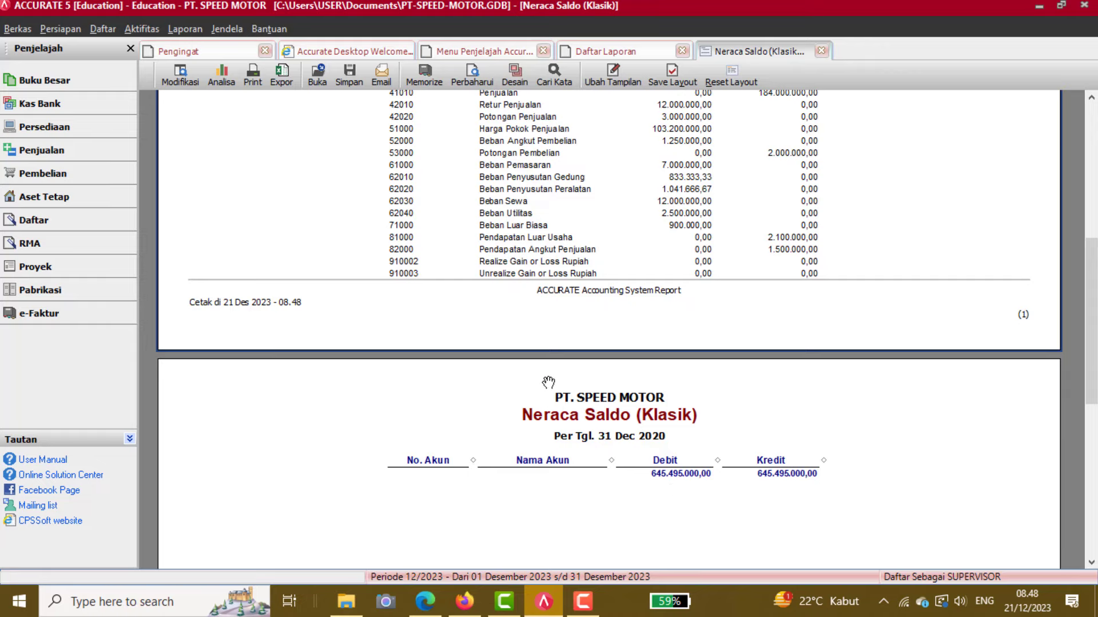
{"action": "scroll", "coordinate": [549, 383], "scroll_direction": "up", "scroll_amount": 3}
{"action": "scroll", "coordinate": [549, 383], "scroll_direction": "up", "scroll_amount": 3}
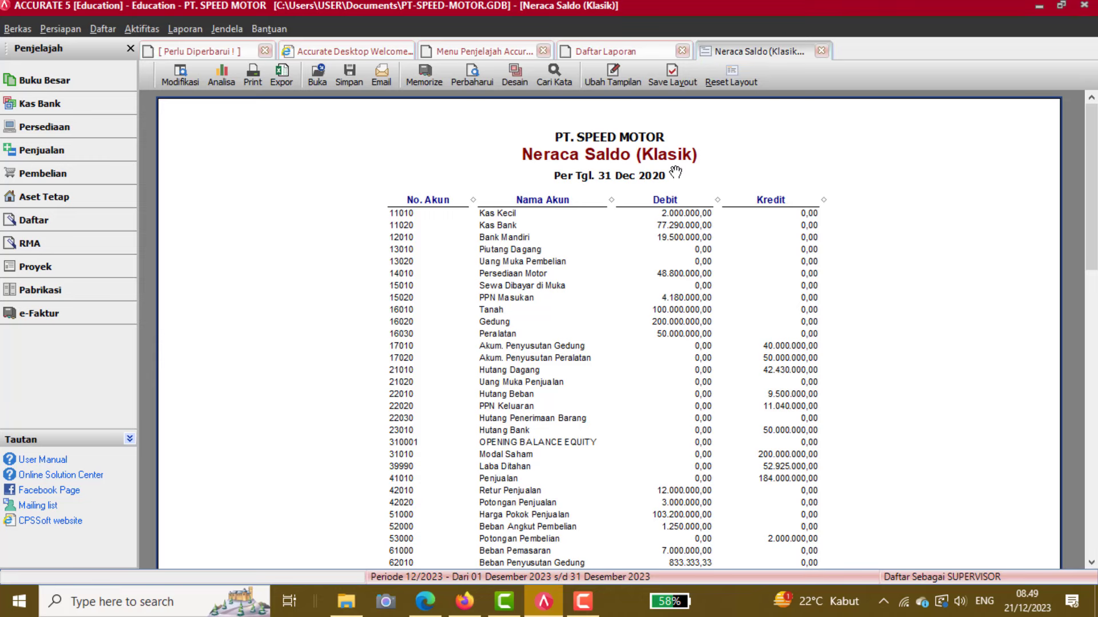
Display the Laporan Keuangan category in the report list and look through its available reports.
{"action": "left_click", "coordinate": [605, 50]}
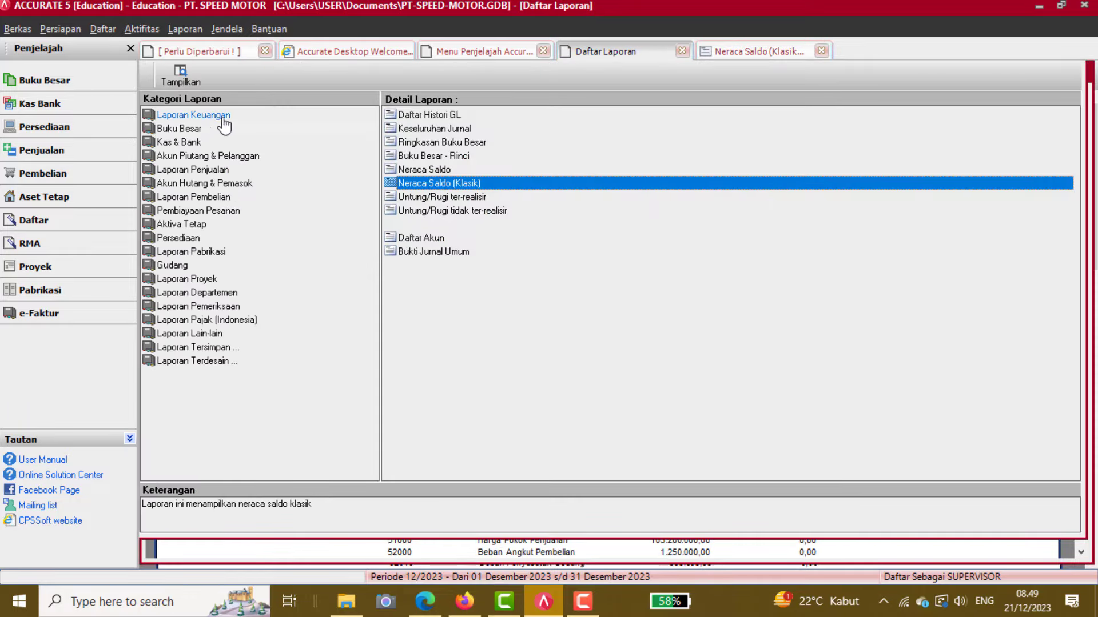
{"action": "left_click", "coordinate": [220, 116]}
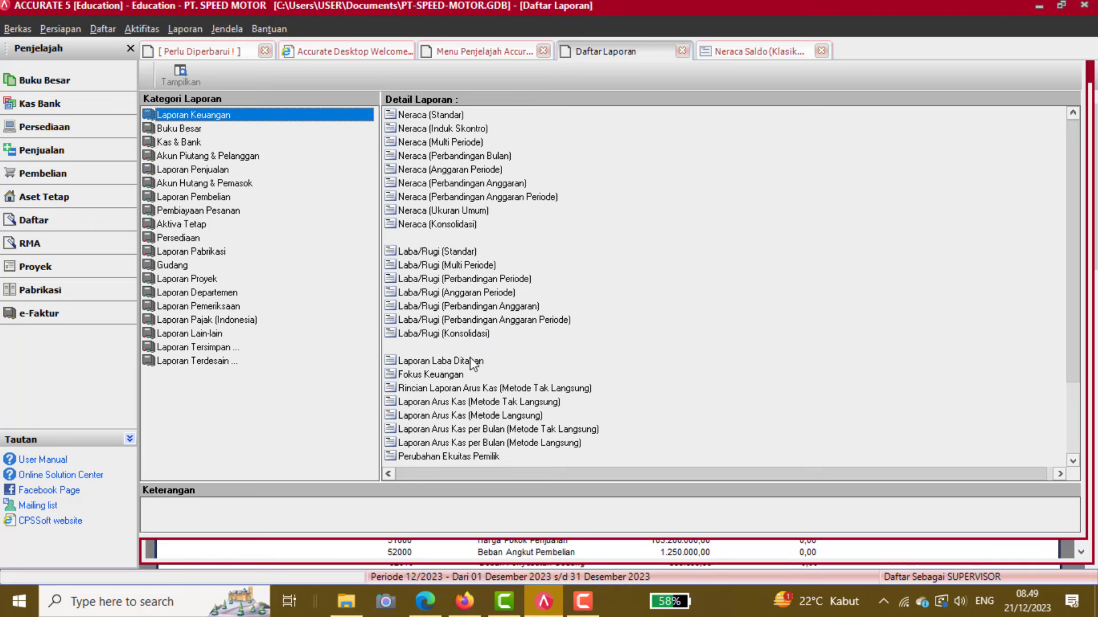
{"action": "scroll", "coordinate": [474, 413], "scroll_direction": "down", "scroll_amount": 3}
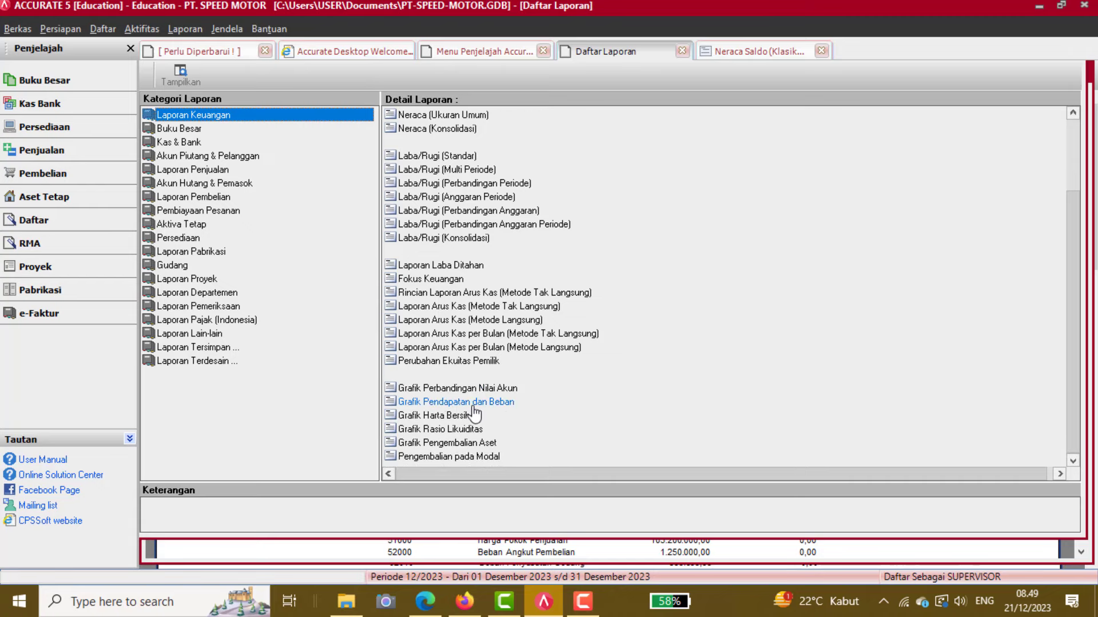
{"action": "scroll", "coordinate": [474, 411], "scroll_direction": "up", "scroll_amount": 3}
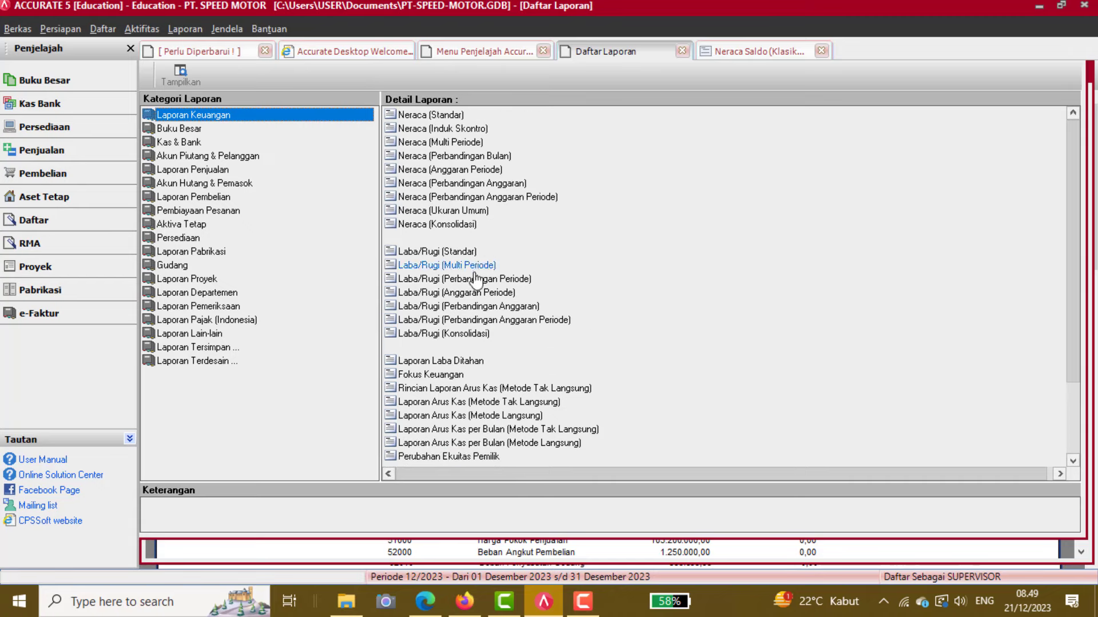